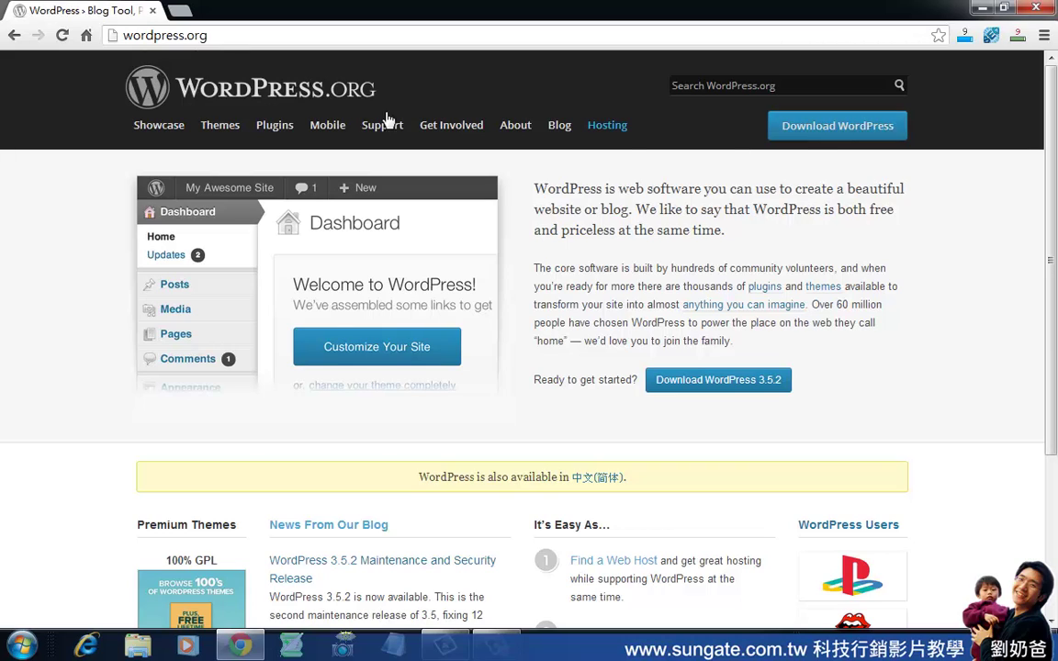
Change the address from wordpress.org to wordpress.com and start the Get Started sign-up.
left_click(174, 35)
left_click_drag(186, 35, 271, 41)
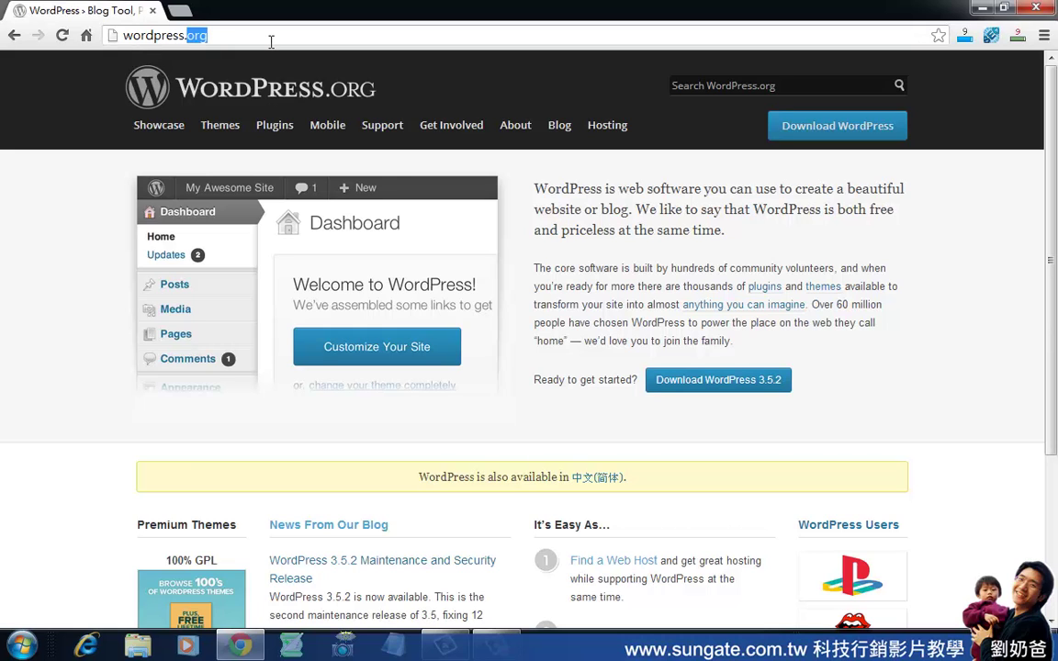
type("com")
key("Return")
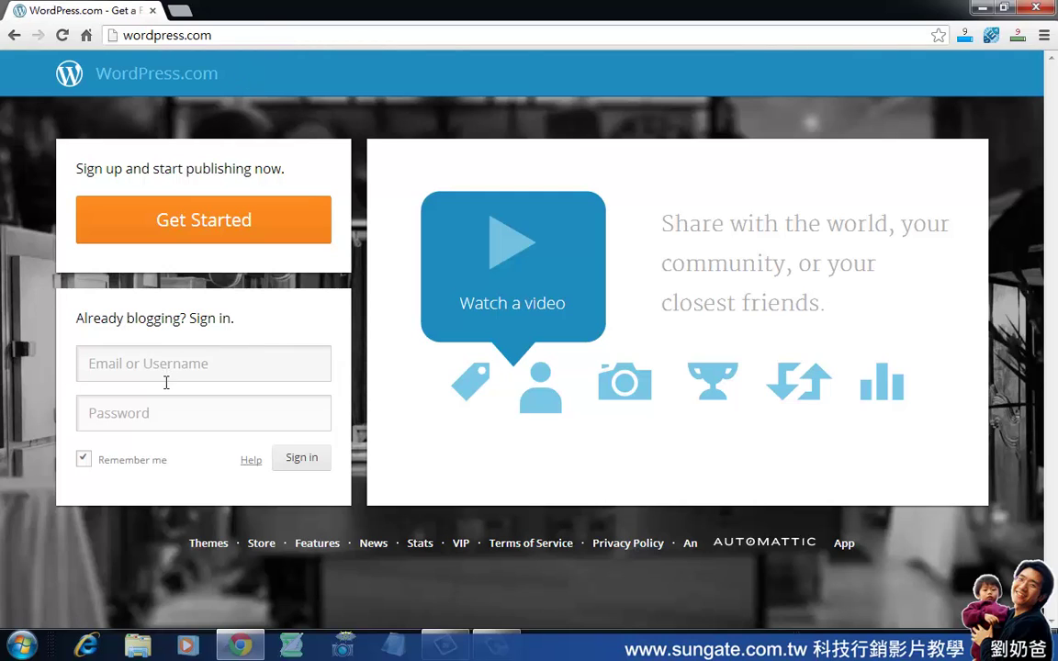
left_click(220, 224)
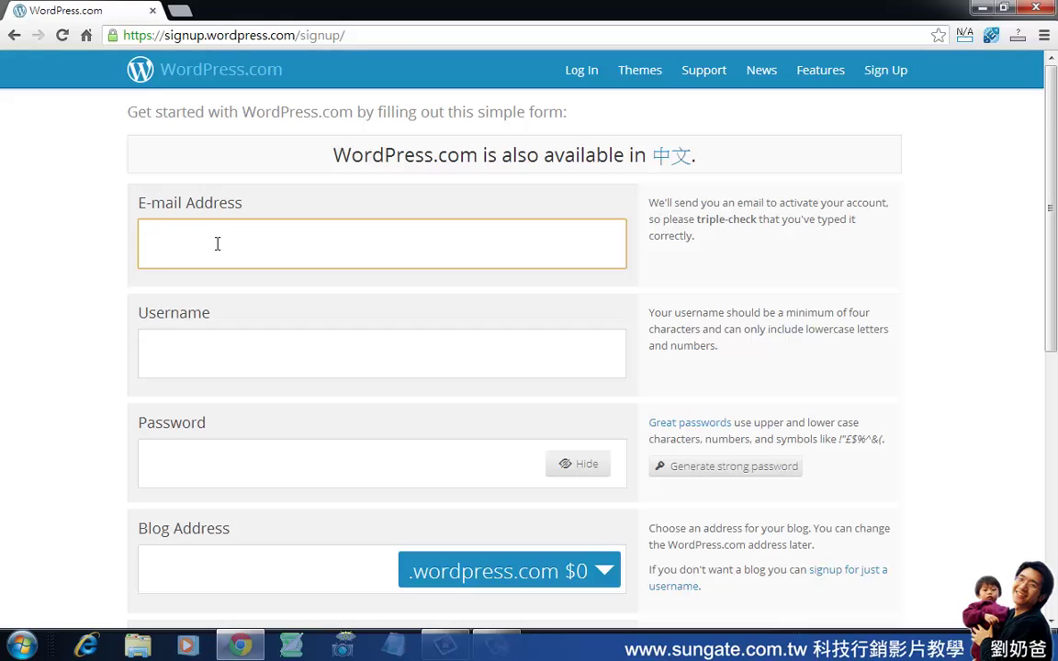
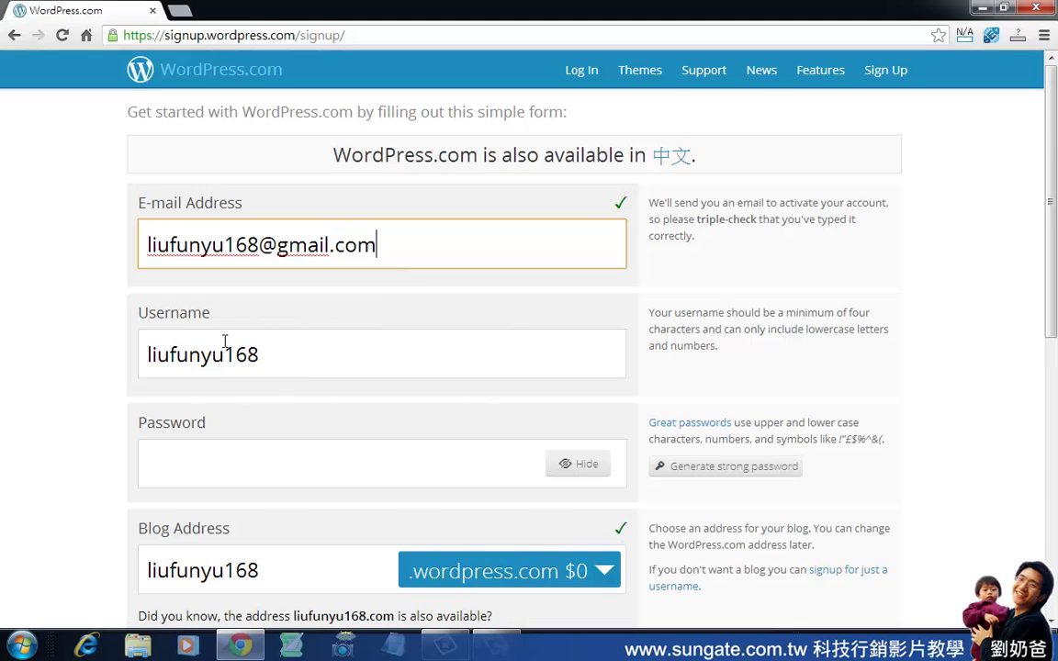
Enter the account e-mail address and adjust the username, restoring its 168 ending until accepted.
left_click_drag(260, 245, 138, 254)
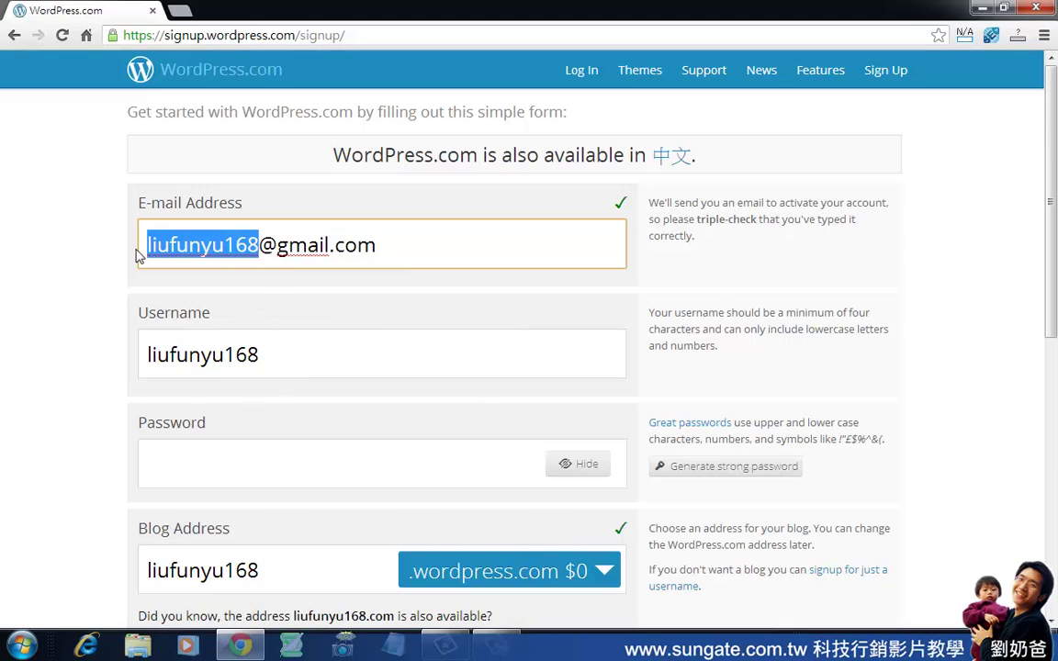
left_click(266, 361)
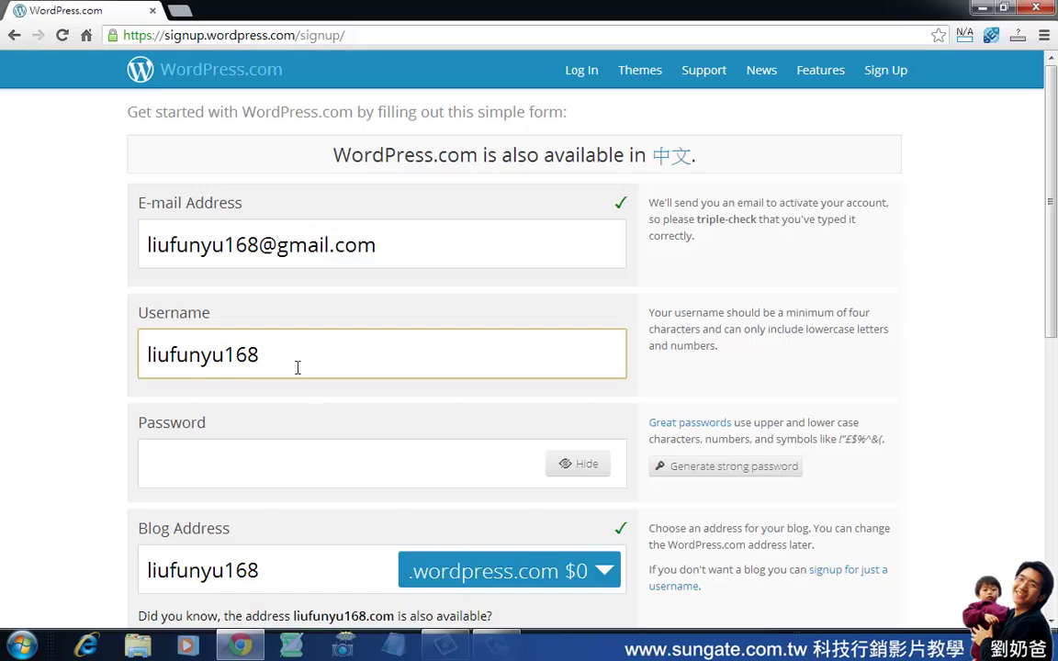
left_click_drag(224, 368, 325, 370)
key("BackSpace")
left_click(300, 461)
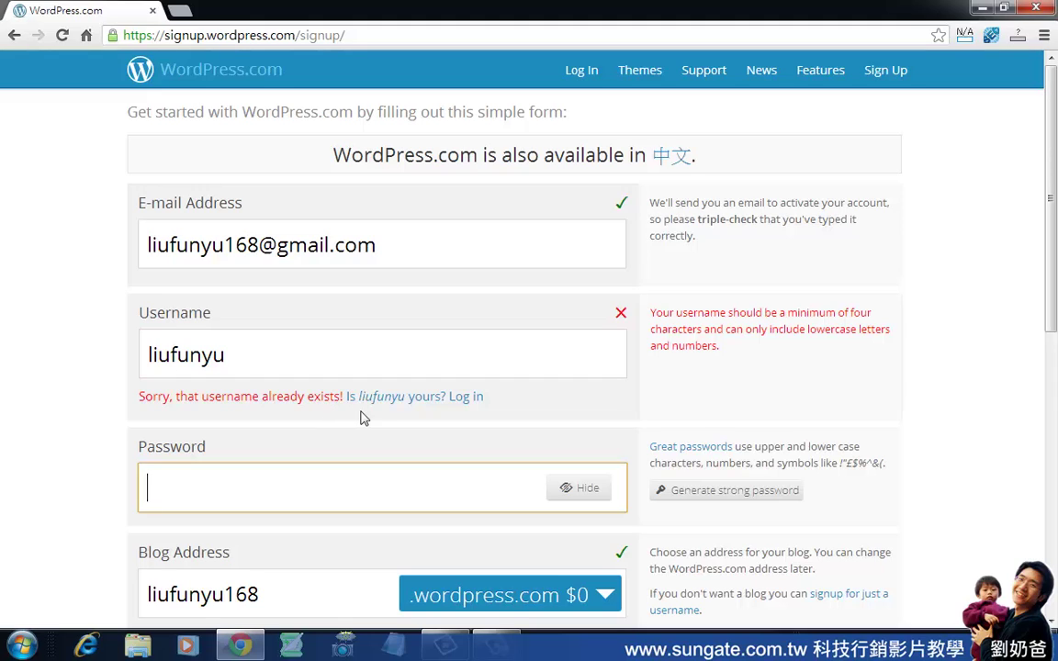
left_click(254, 371)
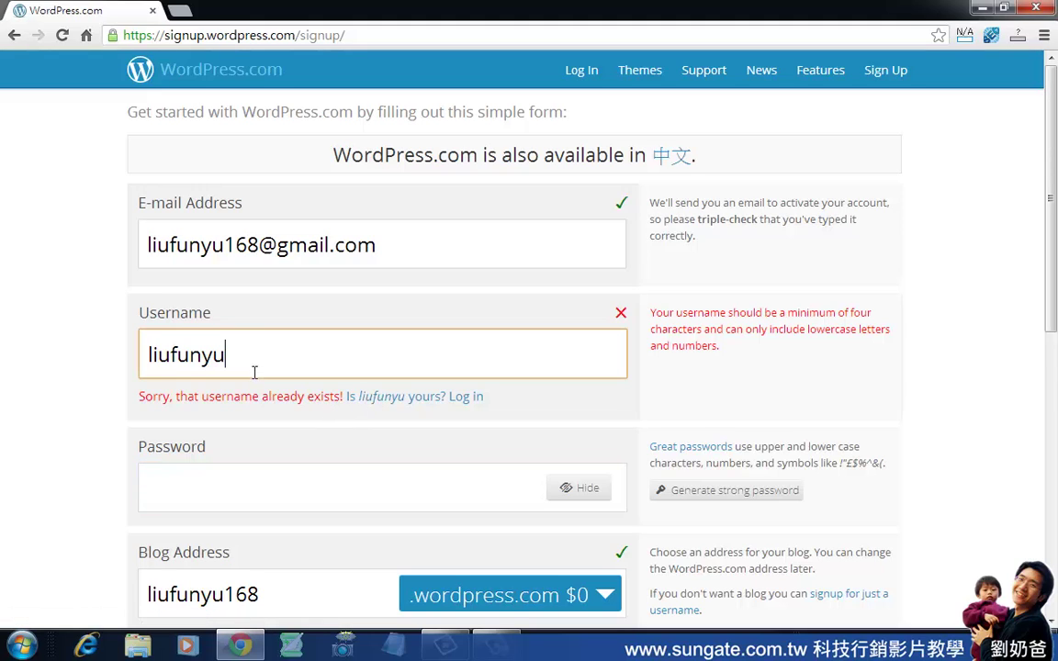
left_click_drag(247, 369, 142, 366)
left_click(245, 368)
type("168")
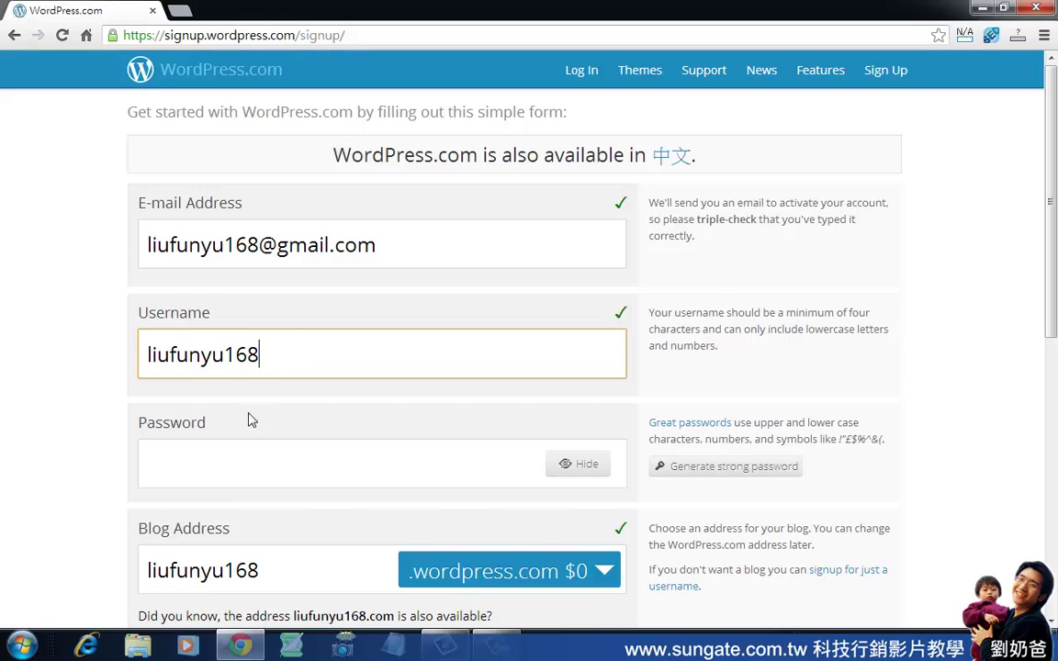
Enter an account password, replacing the rejected common one with a longer password.
scroll(358, 430, "down", 1)
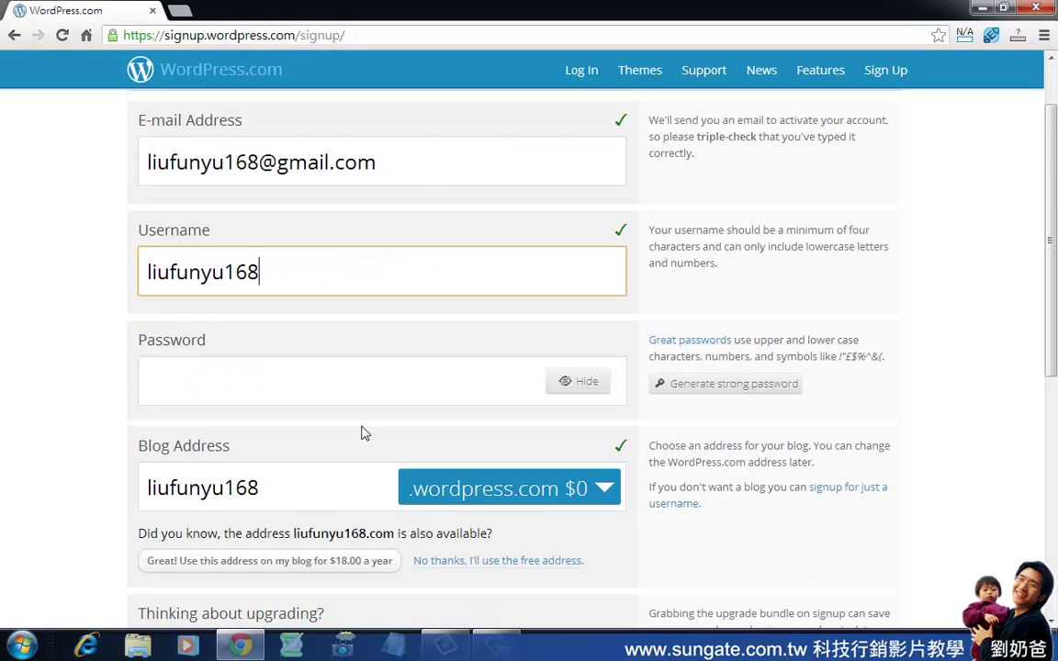
left_click(295, 396)
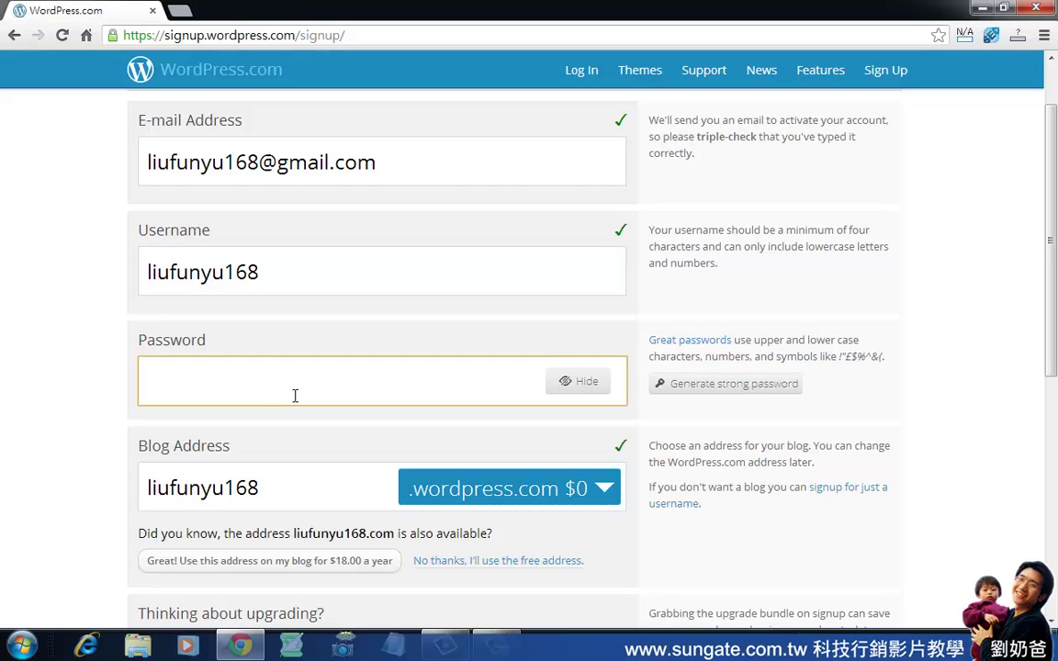
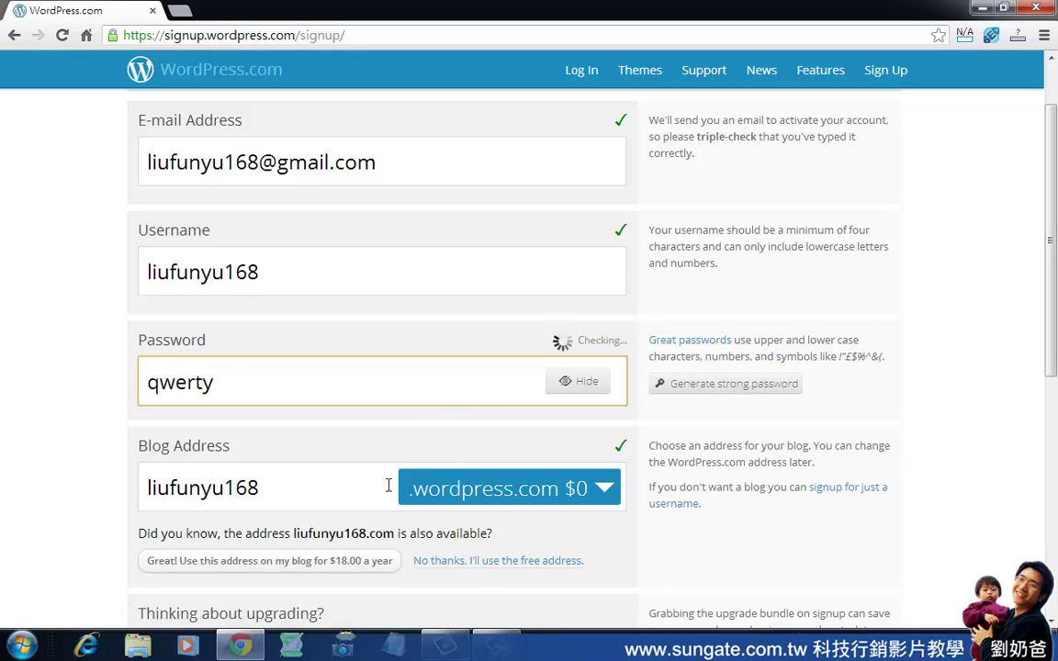
scroll(392, 466, "down", 2)
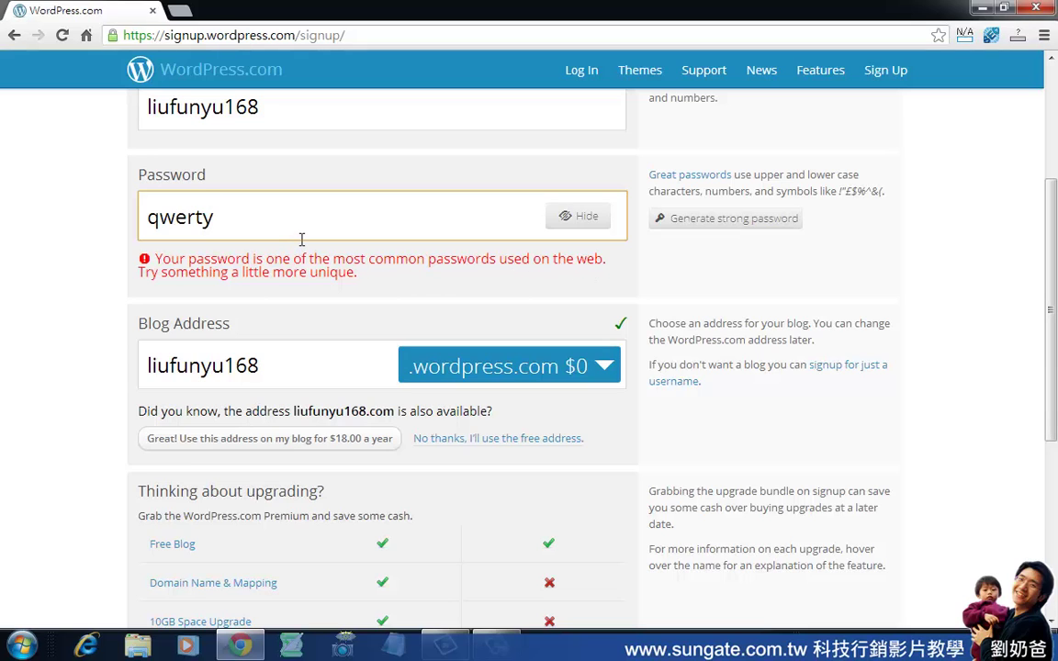
scroll(301, 239, "down", 1)
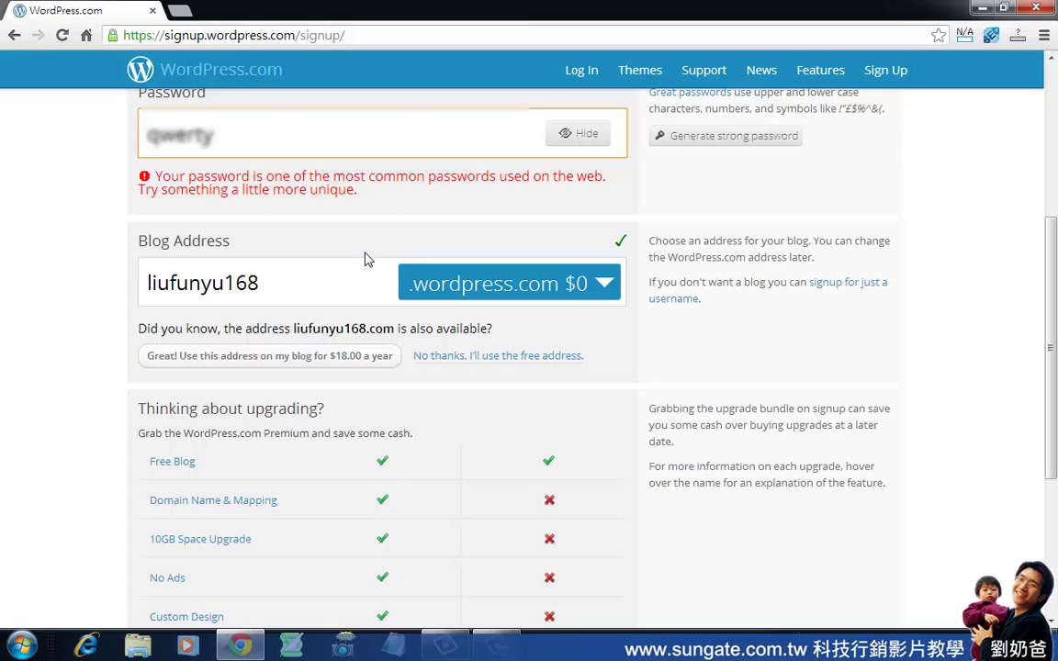
double_click(292, 143)
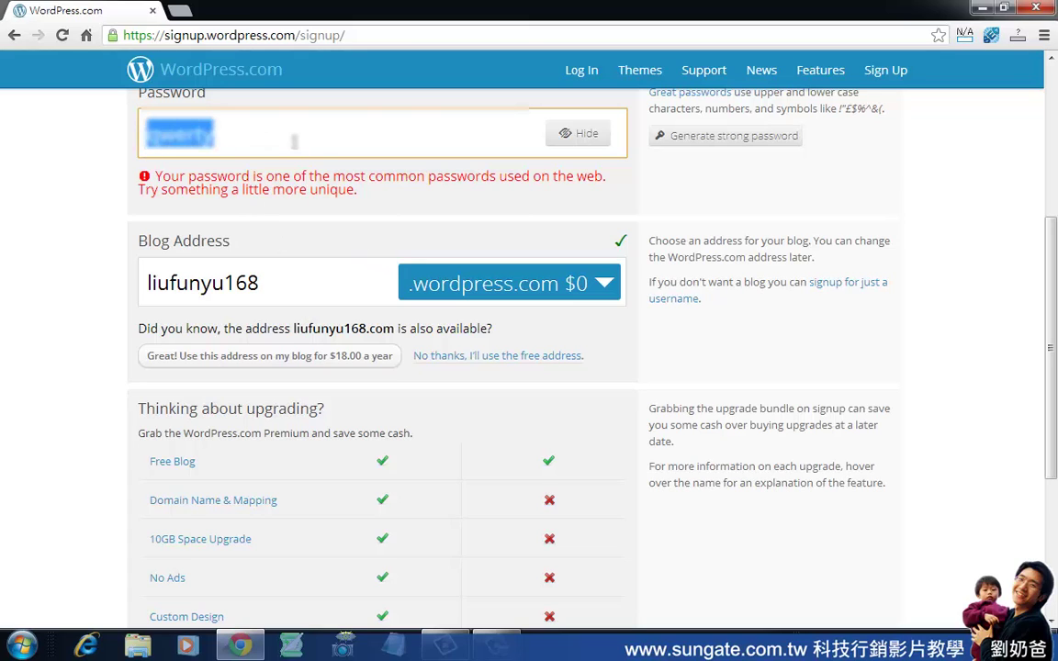
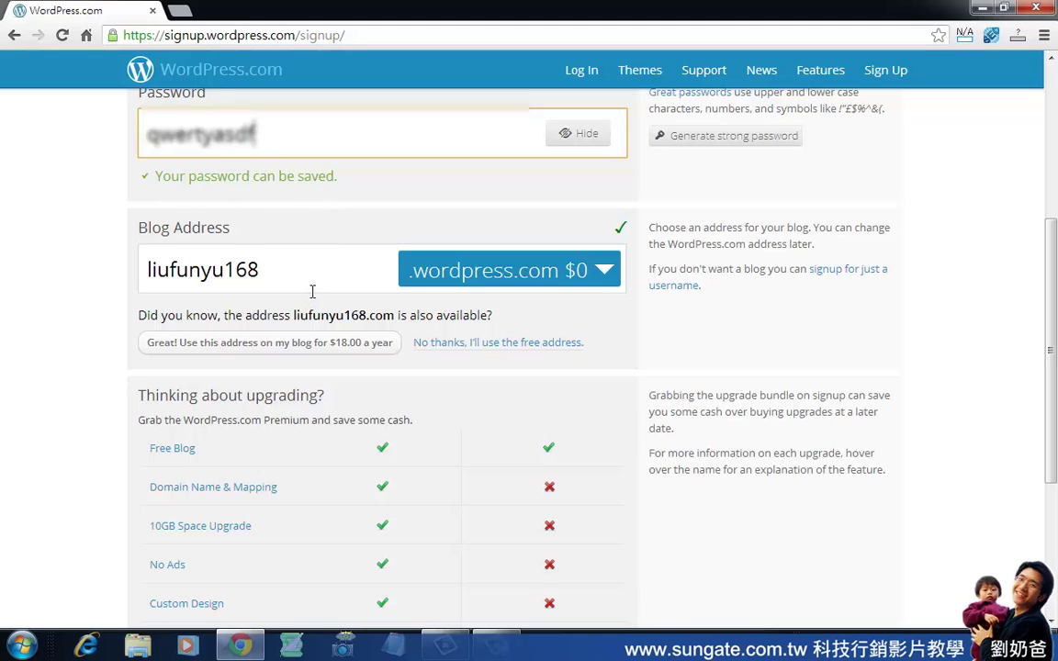
left_click(280, 262)
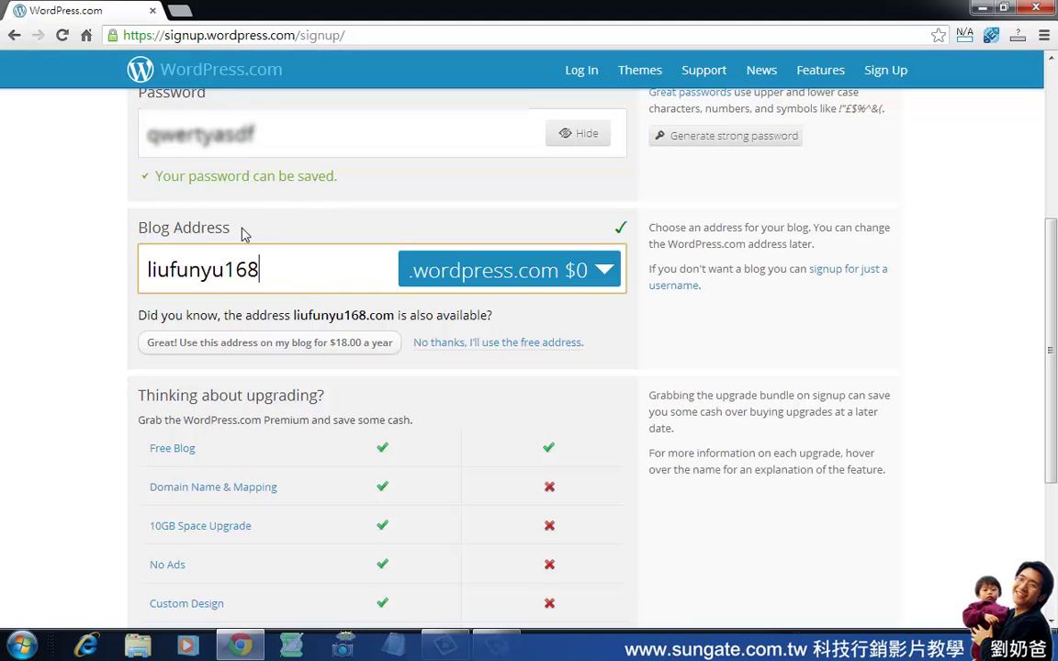
left_click_drag(139, 271, 266, 282)
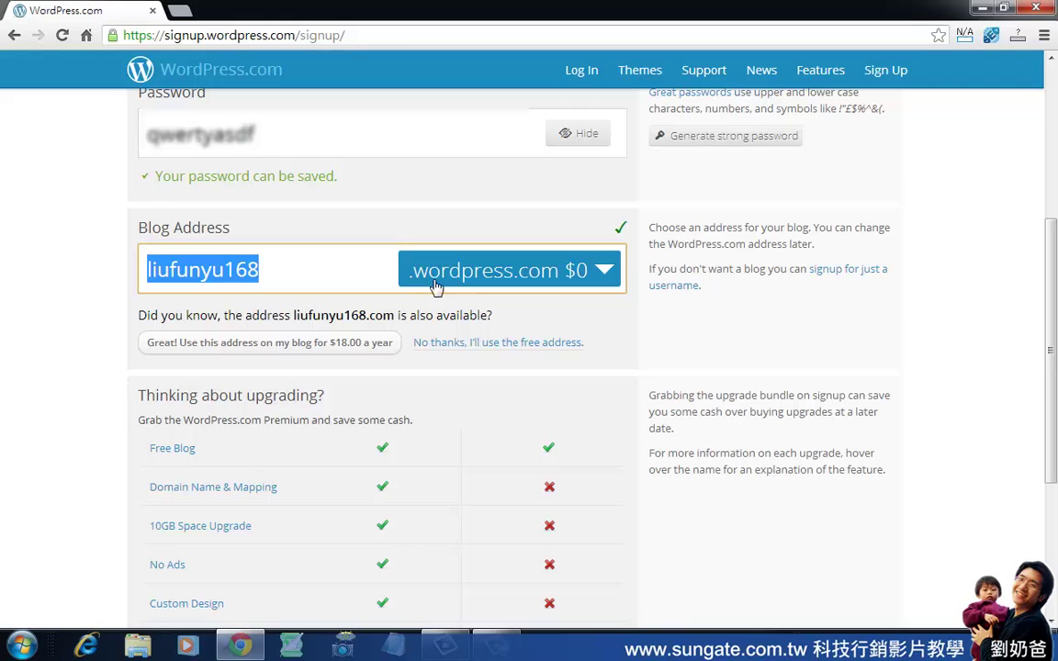
left_click(606, 273)
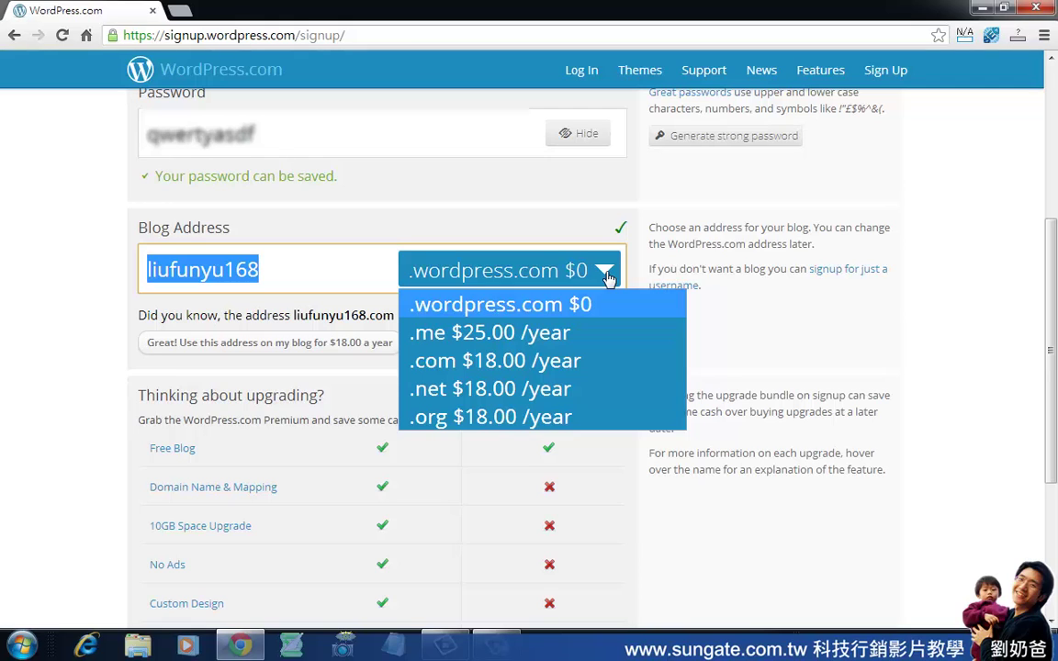
left_click(520, 334)
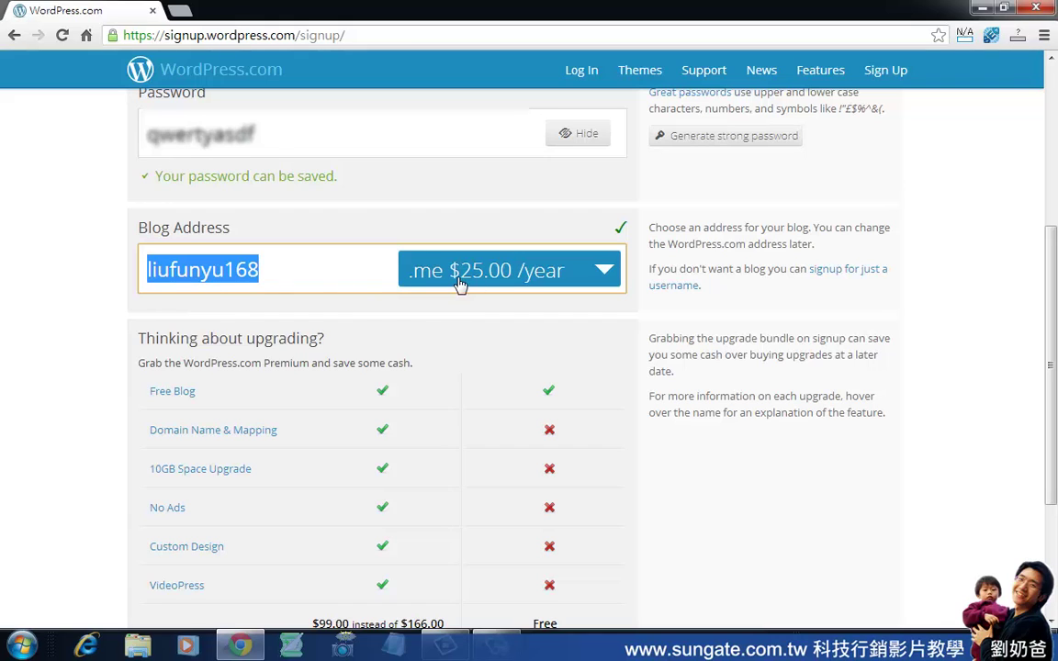
left_click(606, 282)
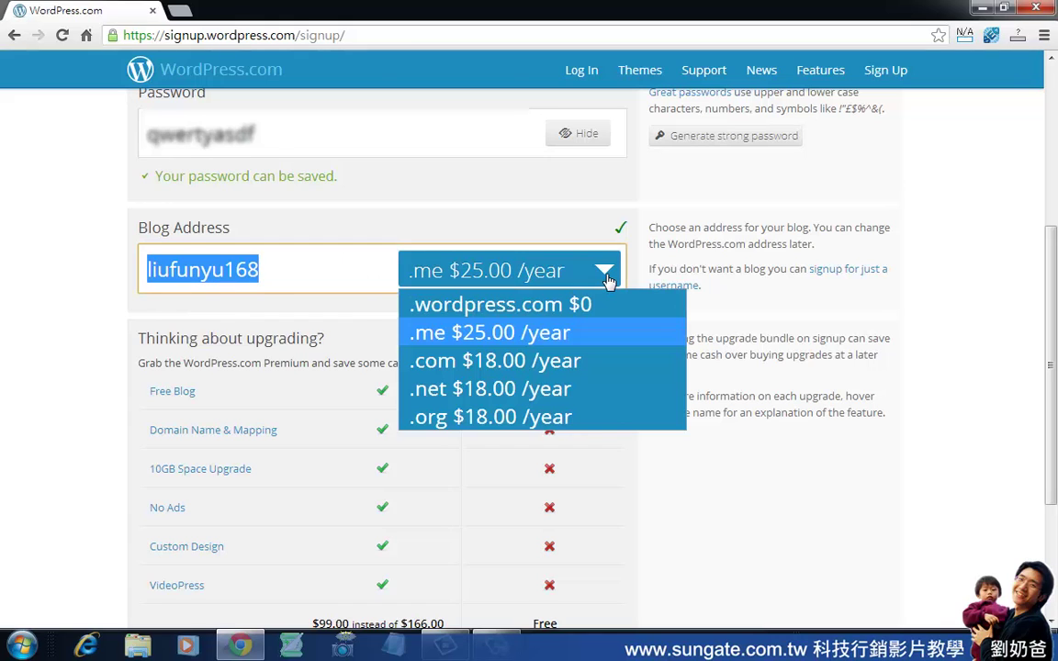
left_click(431, 361)
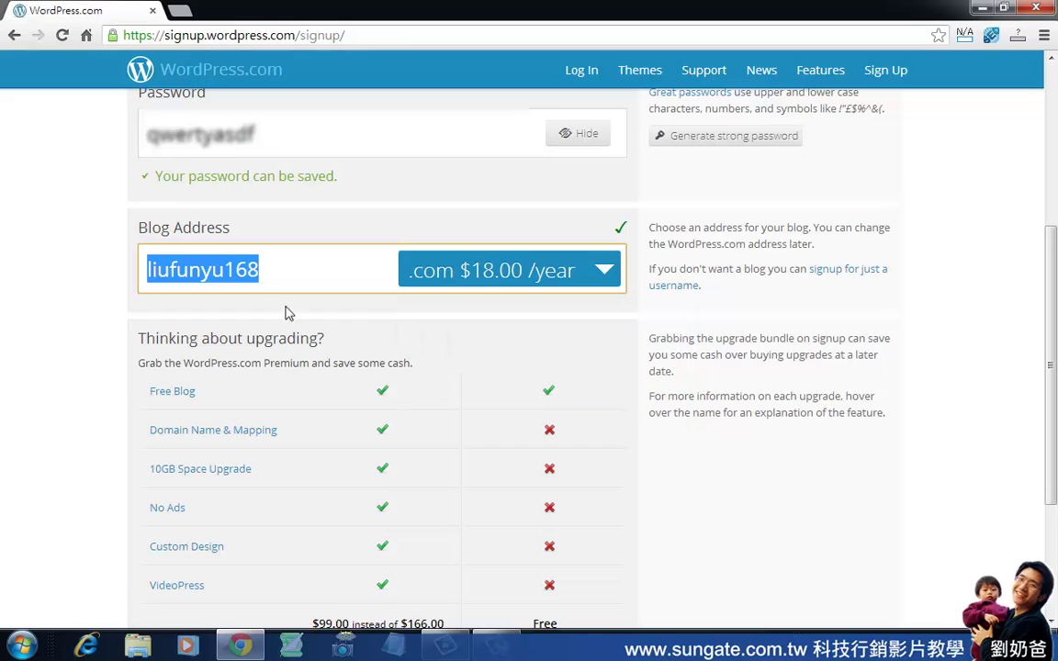
left_click(601, 274)
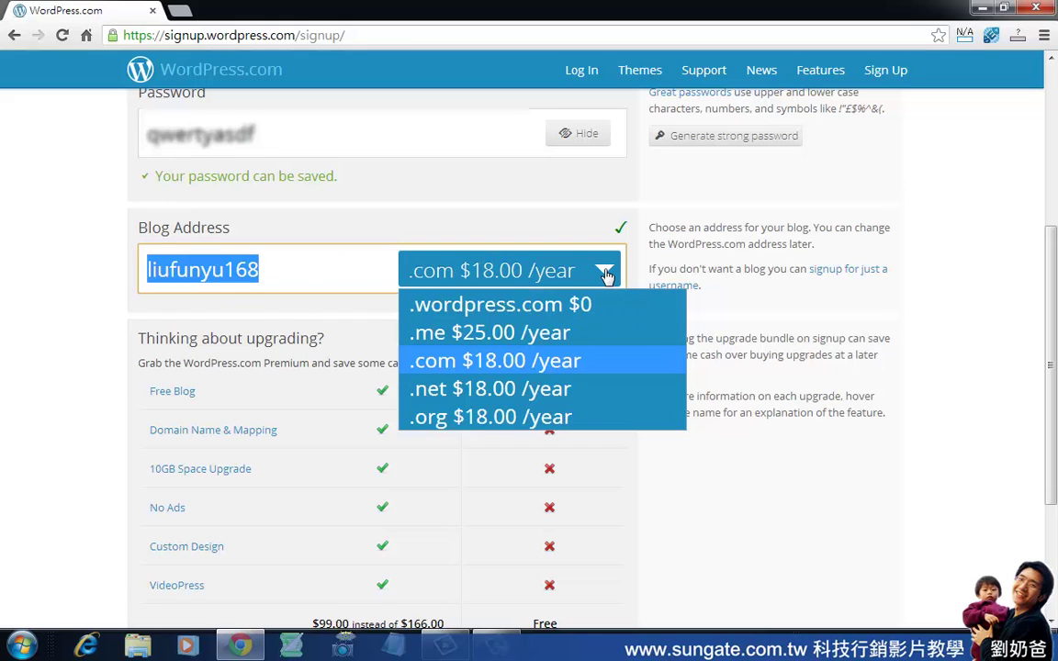
left_click(552, 304)
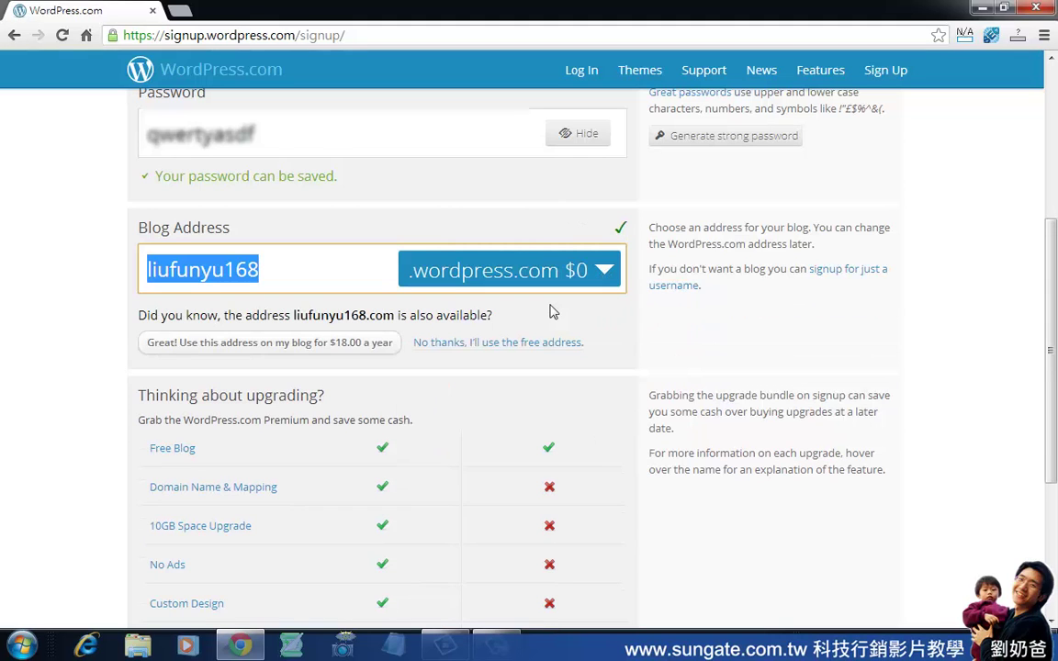
key("Right")
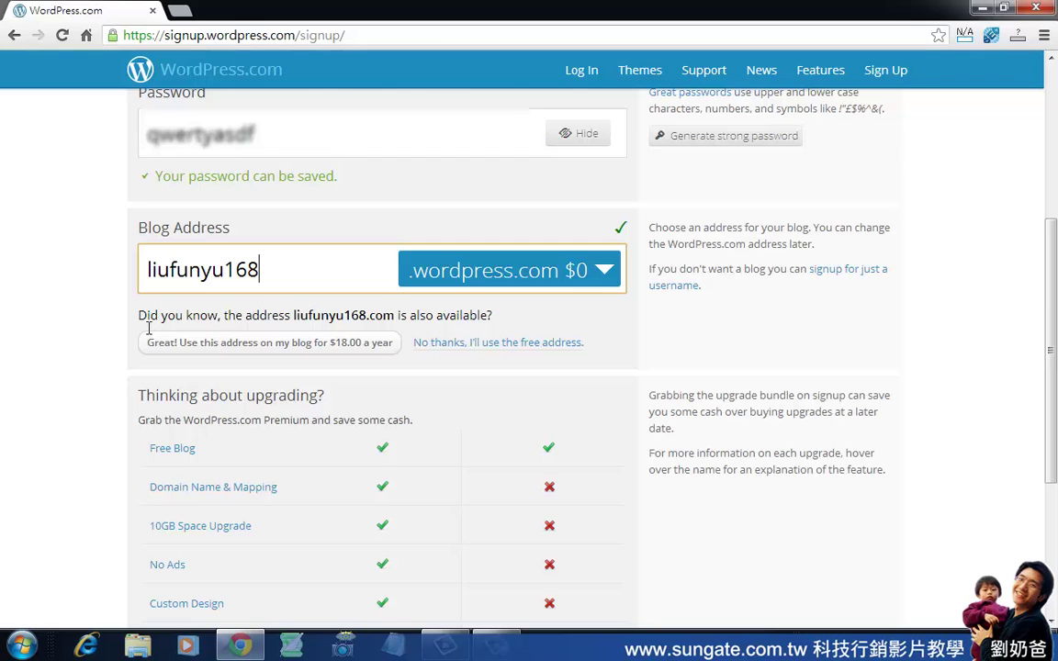
scroll(174, 335, "down", 3)
Review the upgrade comparison and create the blog on the Free plan.
scroll(385, 294, "up", 1)
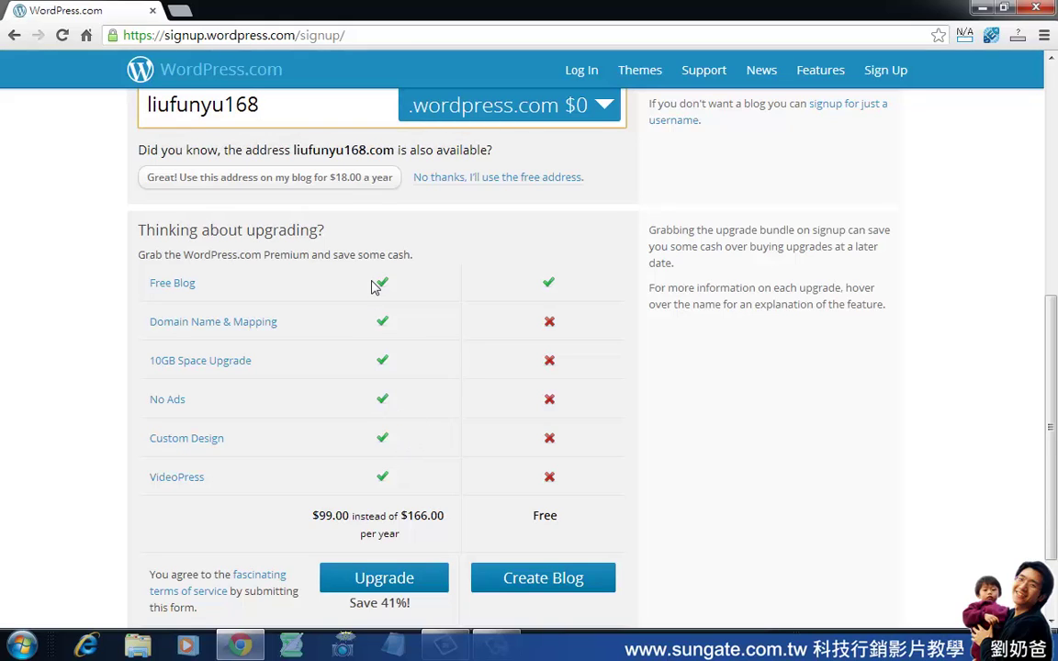
mouse_move(237, 328)
mouse_move(162, 452)
scroll(575, 324, "down", 2)
double_click(543, 404)
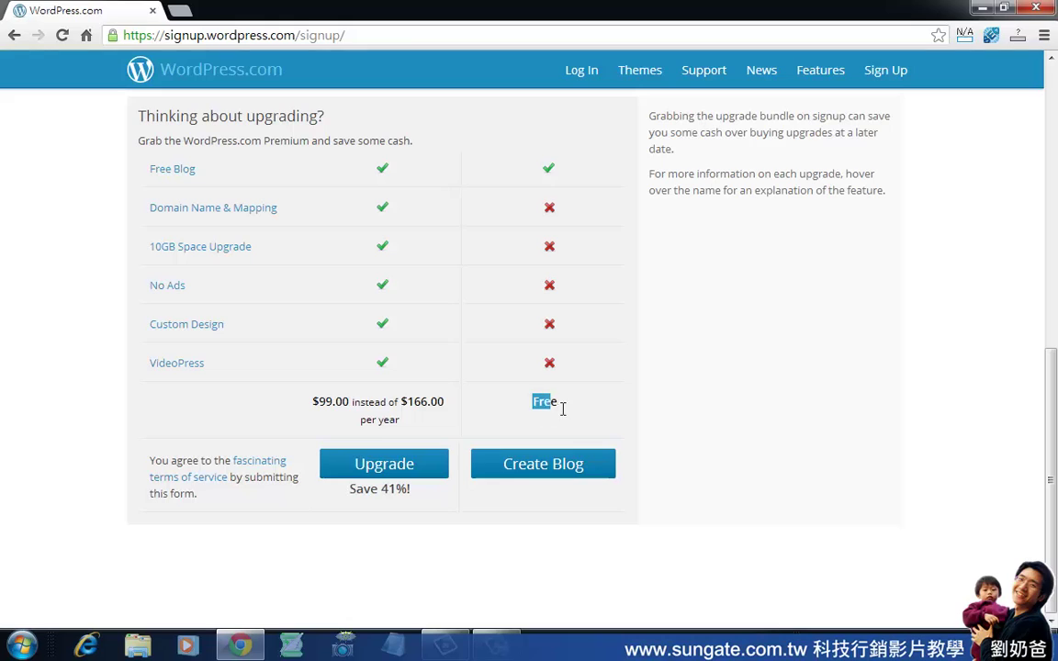
left_click(556, 469)
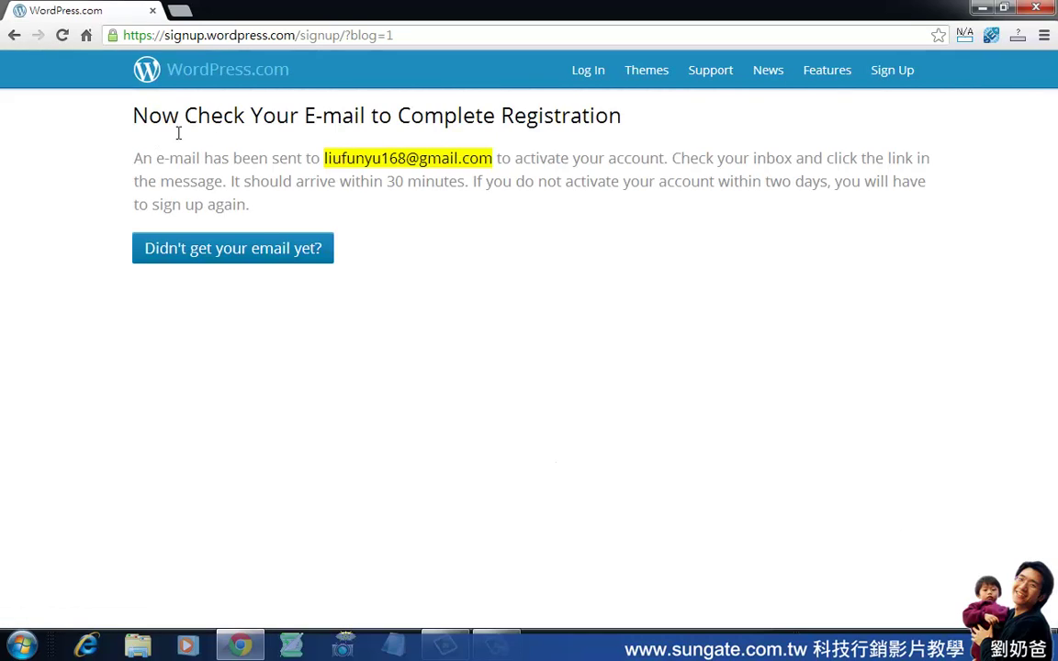
Highlight the address the activation e-mail was sent to on the confirmation page.
left_click_drag(304, 119, 367, 119)
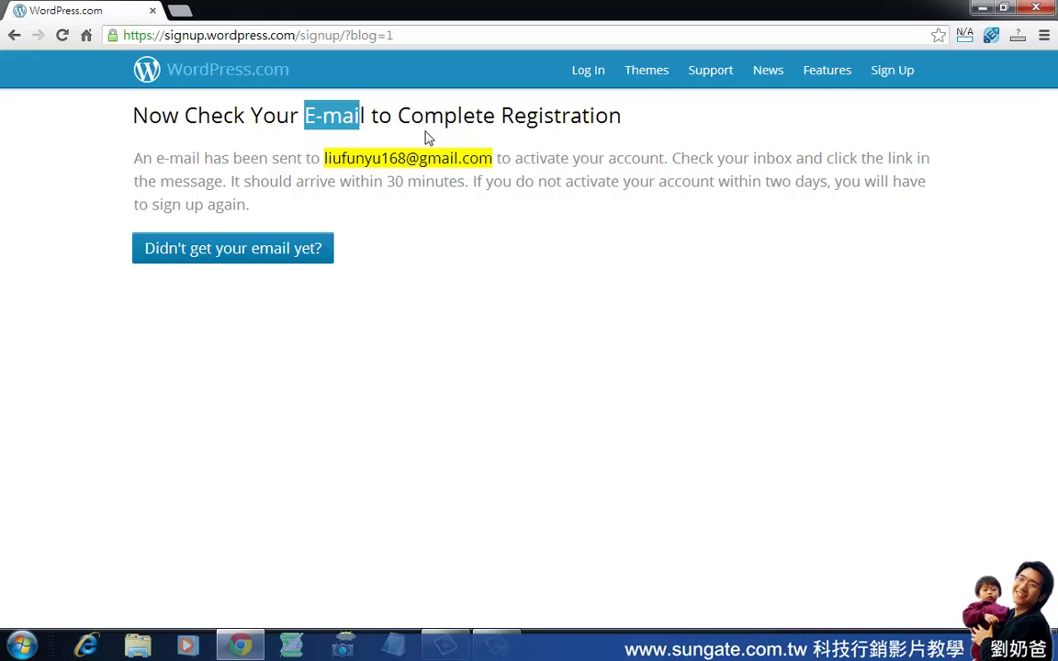
left_click(500, 168)
left_click_drag(500, 168, 331, 170)
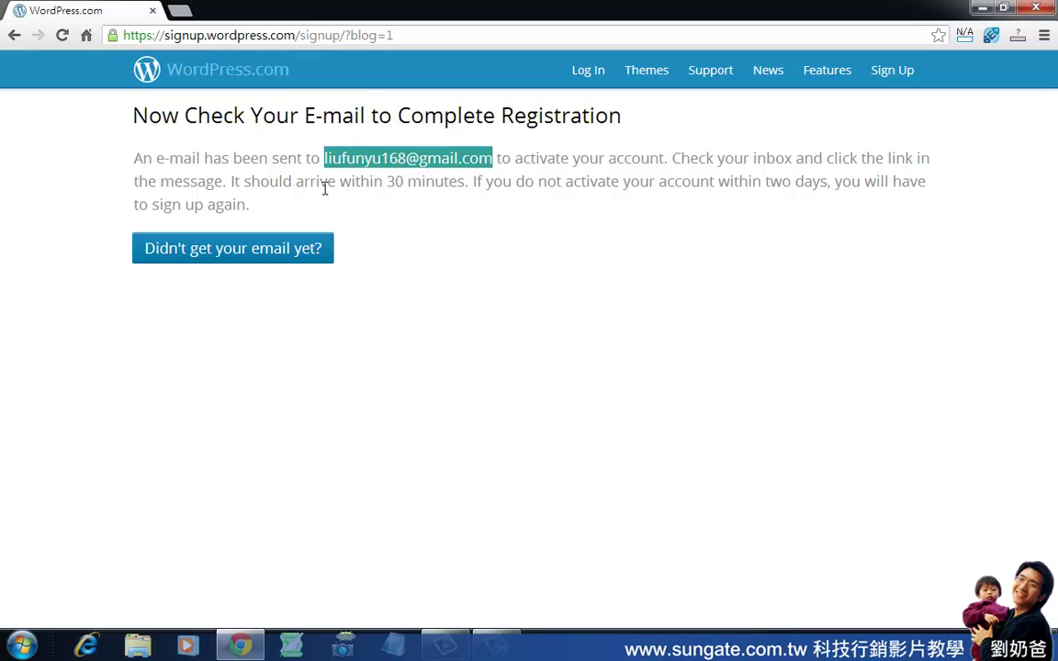
Open Gmail in a new tab and open the WordPress.com activation e-mail.
left_click(181, 11)
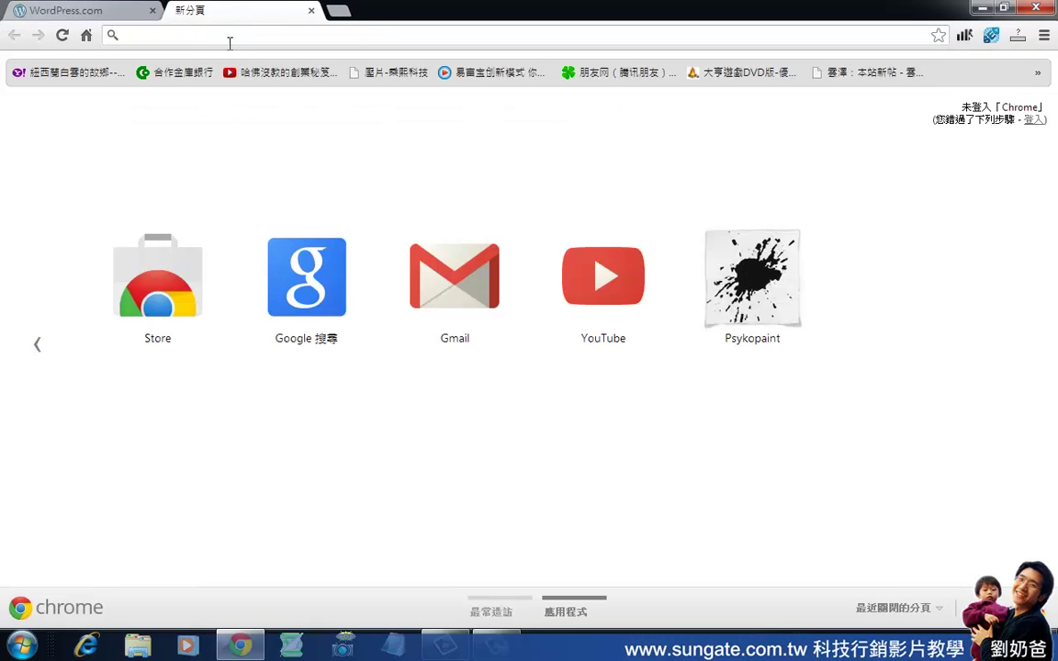
left_click(437, 277)
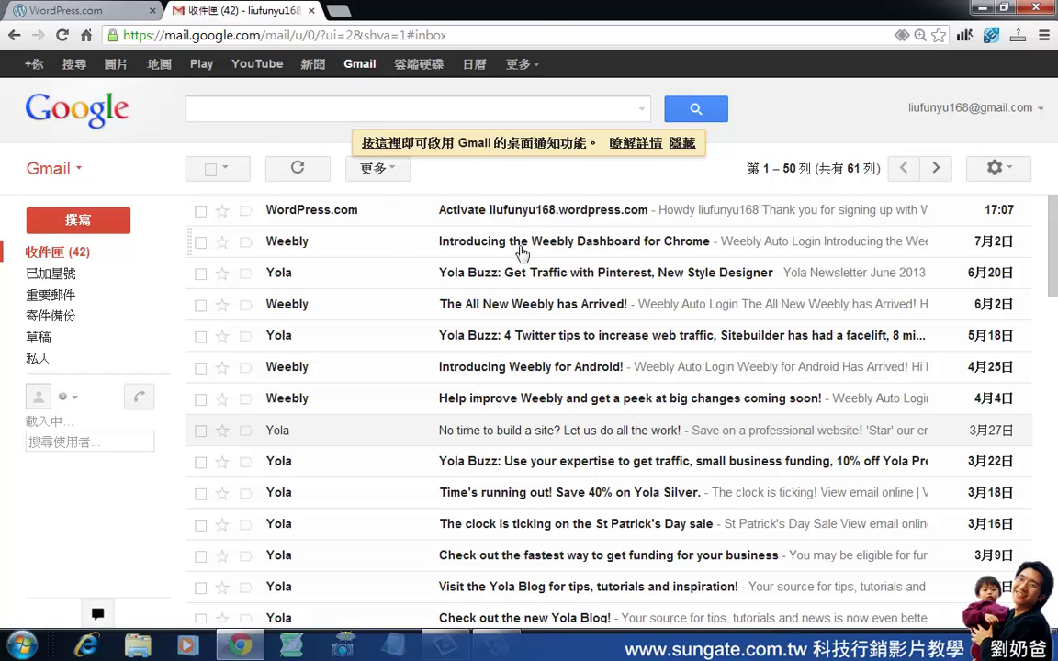
mouse_move(349, 224)
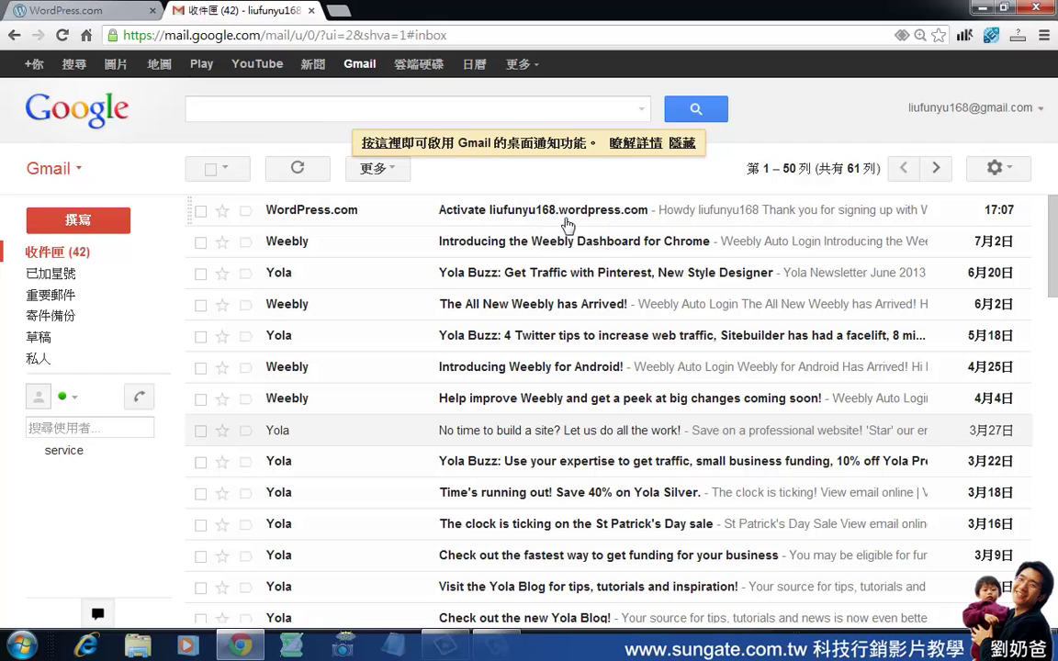
left_click(622, 211)
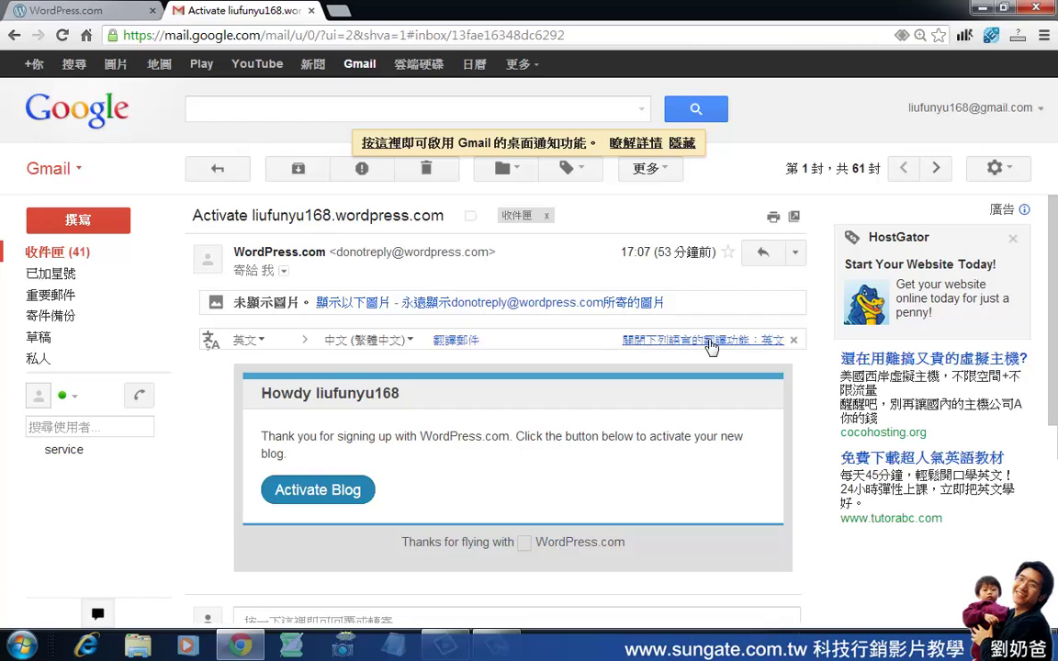
scroll(634, 349, "down", 2)
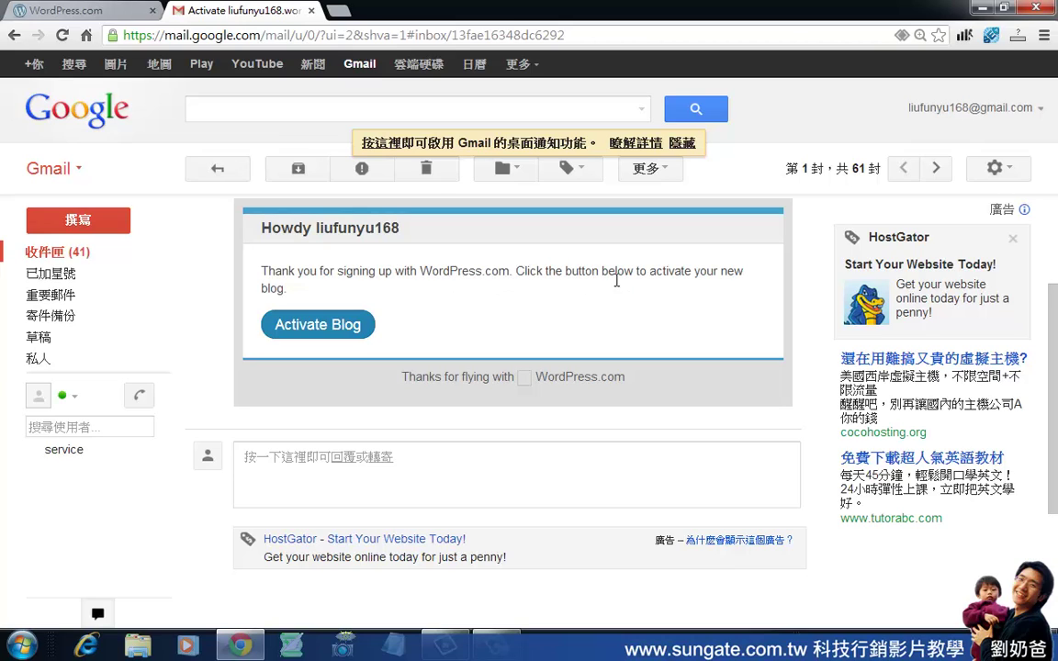
Activate the blog from the e-mail and clear the default Blog Title.
left_click(303, 323)
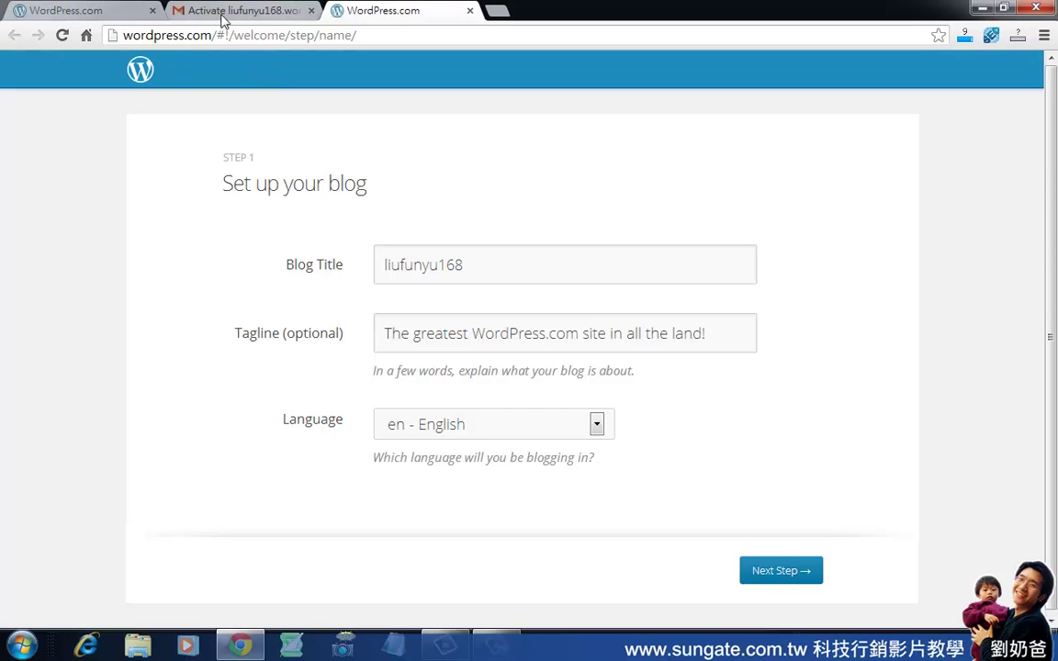
left_click_drag(489, 276, 336, 272)
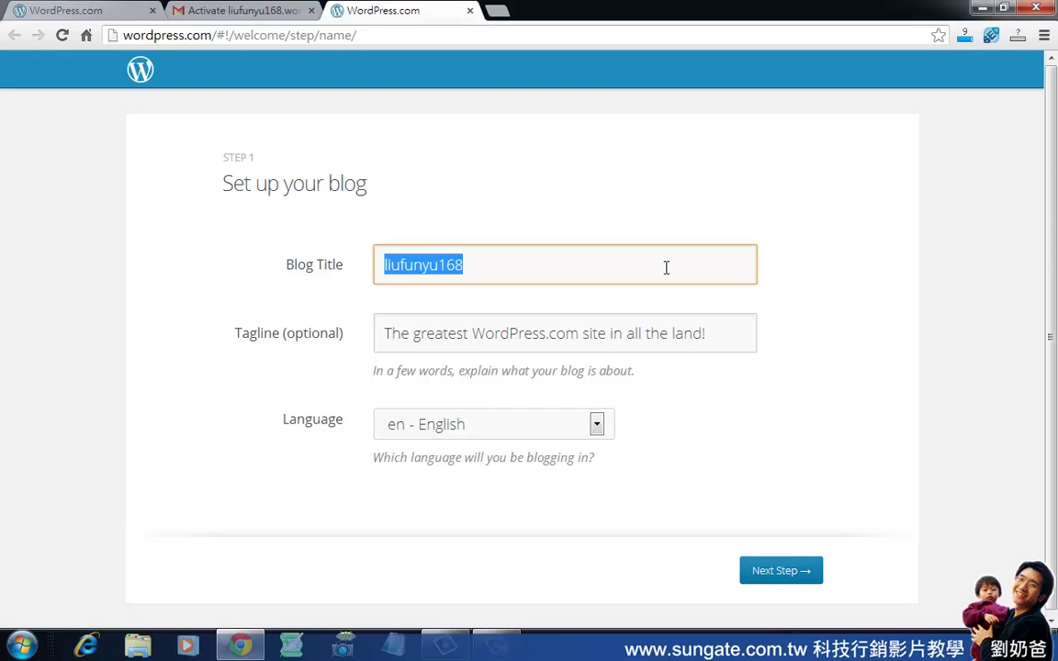
type("rgh")
key("BackSpace")
key("BackSpace")
key("BackSpace")
key("ctrl+space")
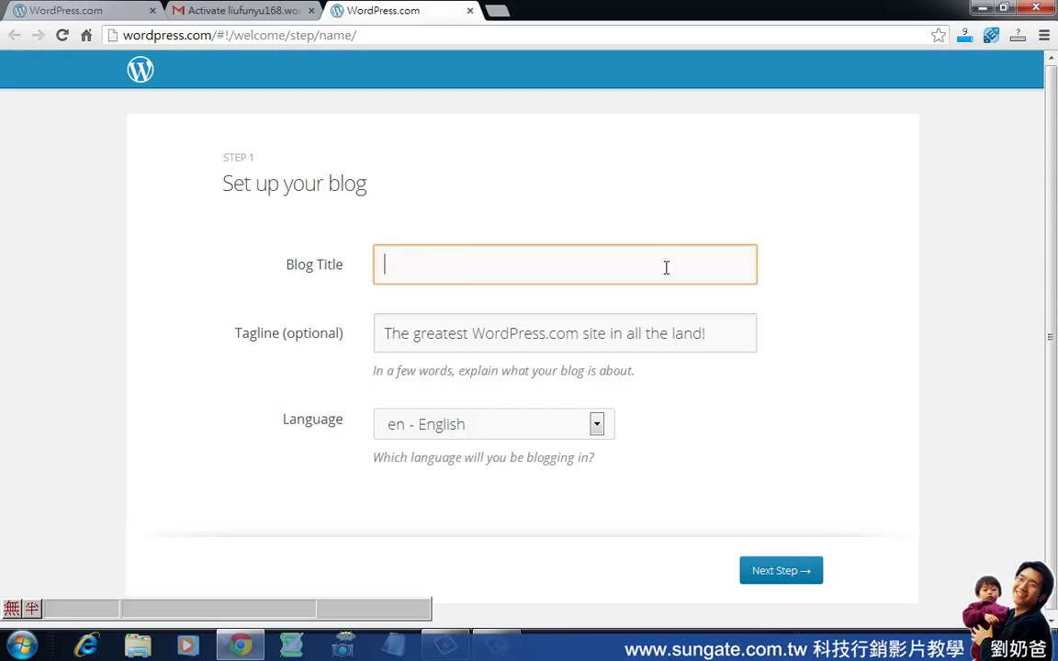
Enter 'wcm777 萬通奇蹟' as the Blog Title.
type("萬通奇蹟")
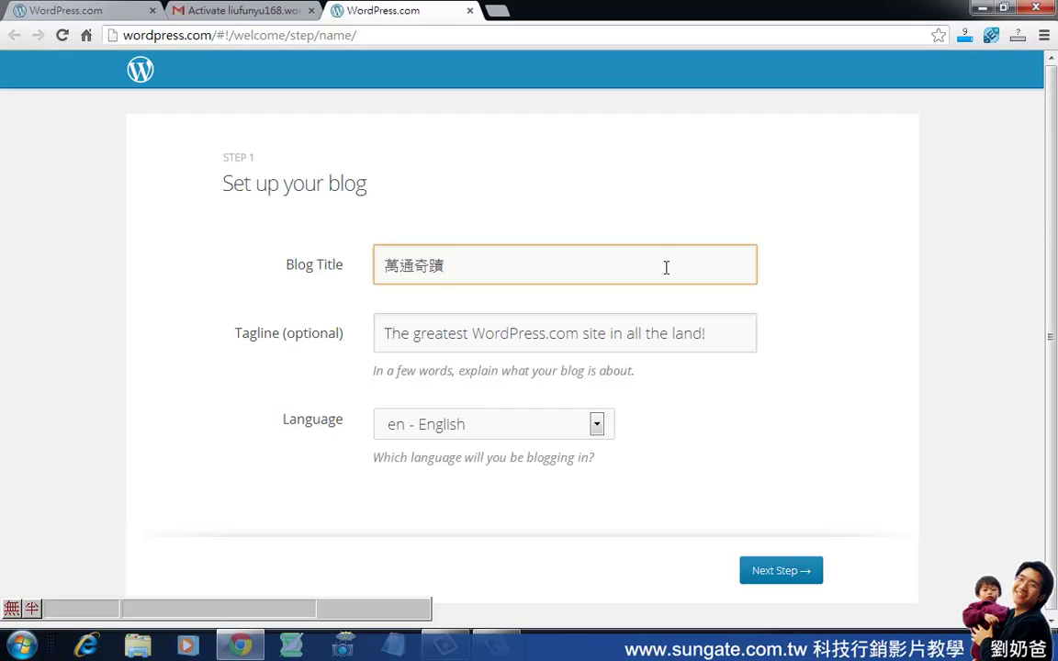
type("wcm777")
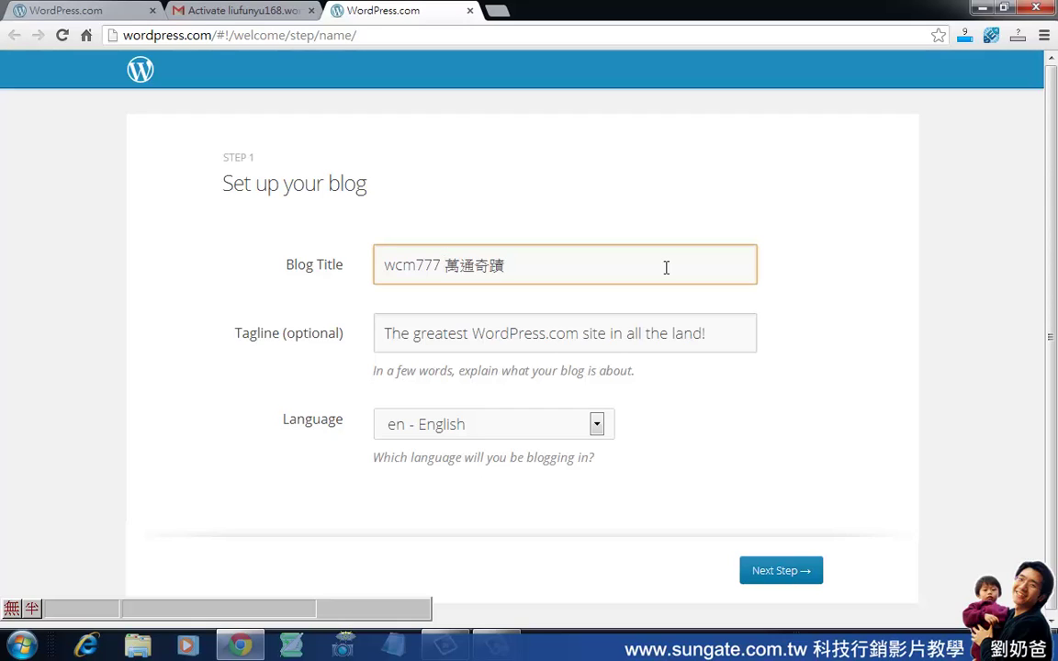
left_click(569, 338)
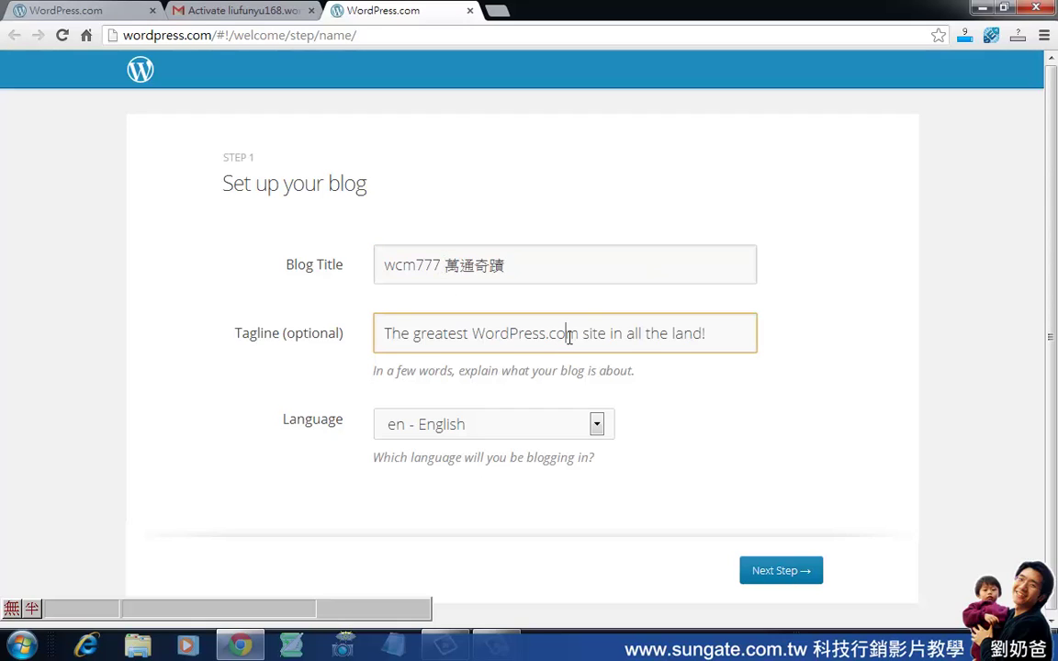
left_click(530, 278)
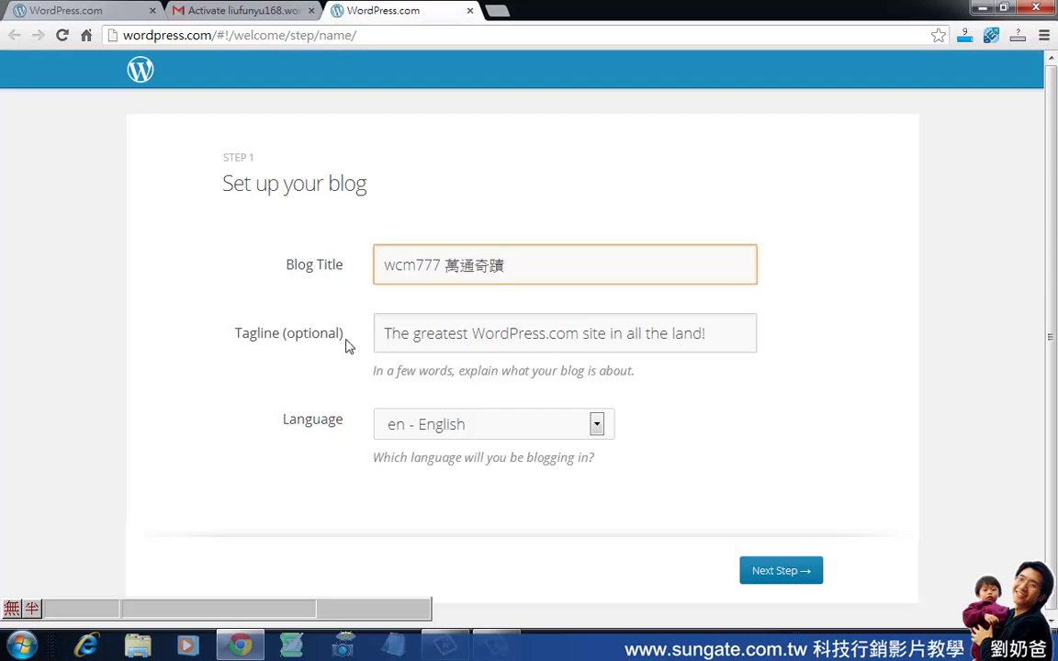
Replace the default tagline with '萬通卡以及萬通七重雲端產品'.
left_click_drag(393, 343, 743, 340)
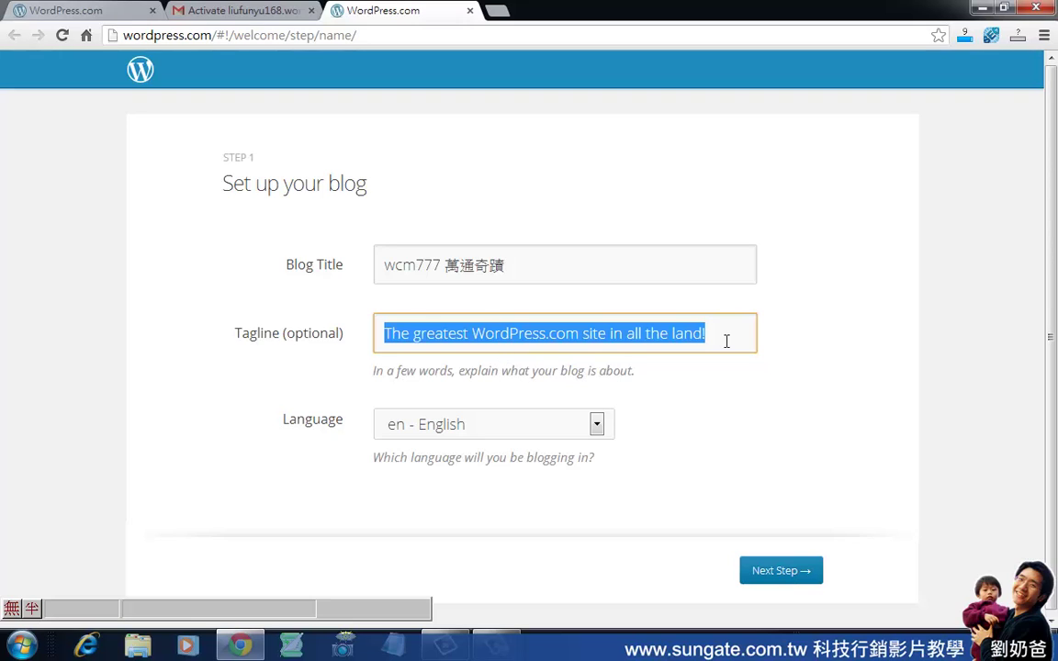
left_click_drag(727, 341, 355, 343)
type("萬通fpa")
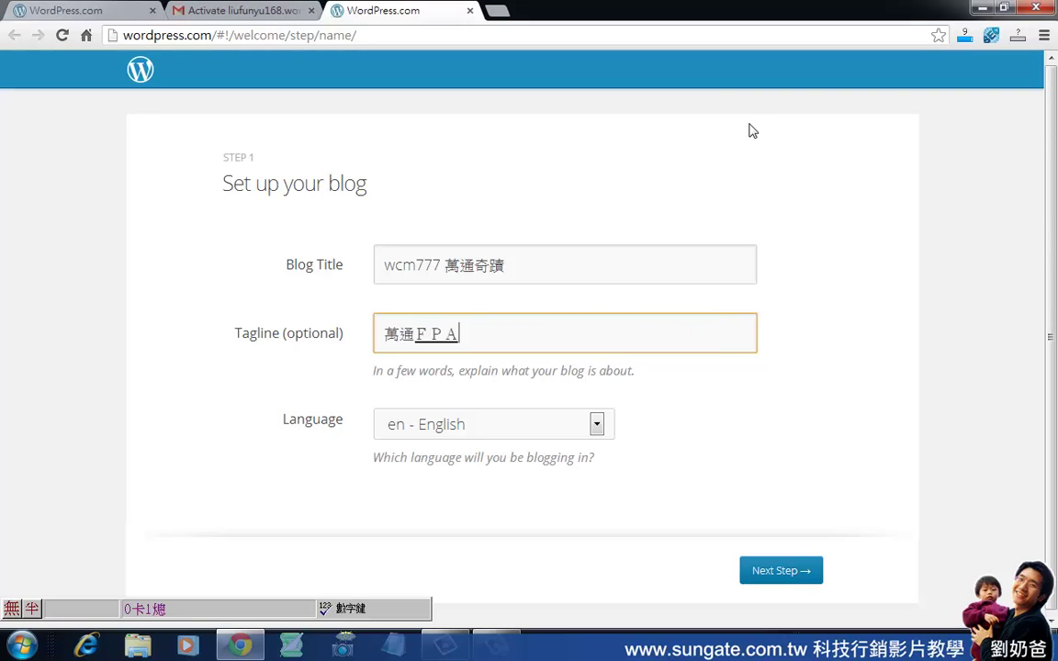
key("space")
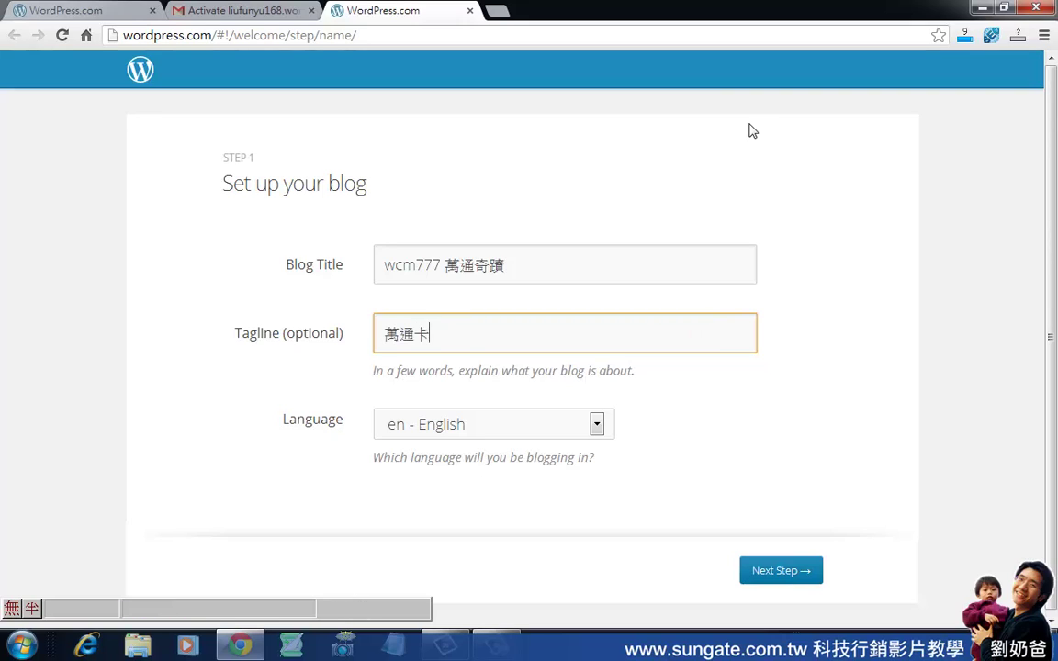
type("以及萬通七")
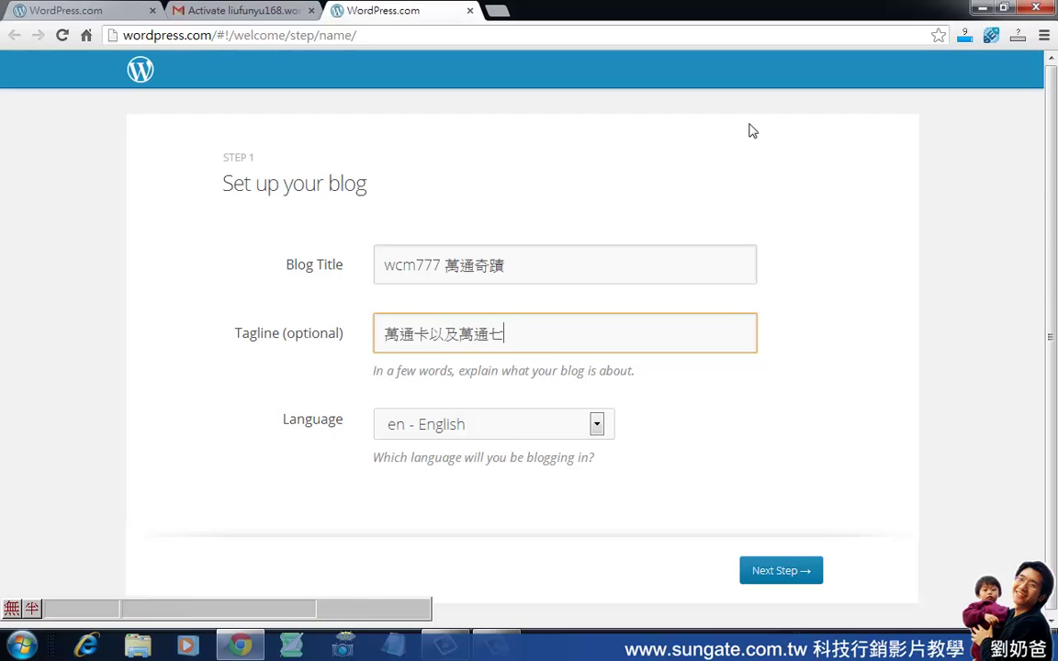
type("重雲")
type("ㄌ")
type("端產品")
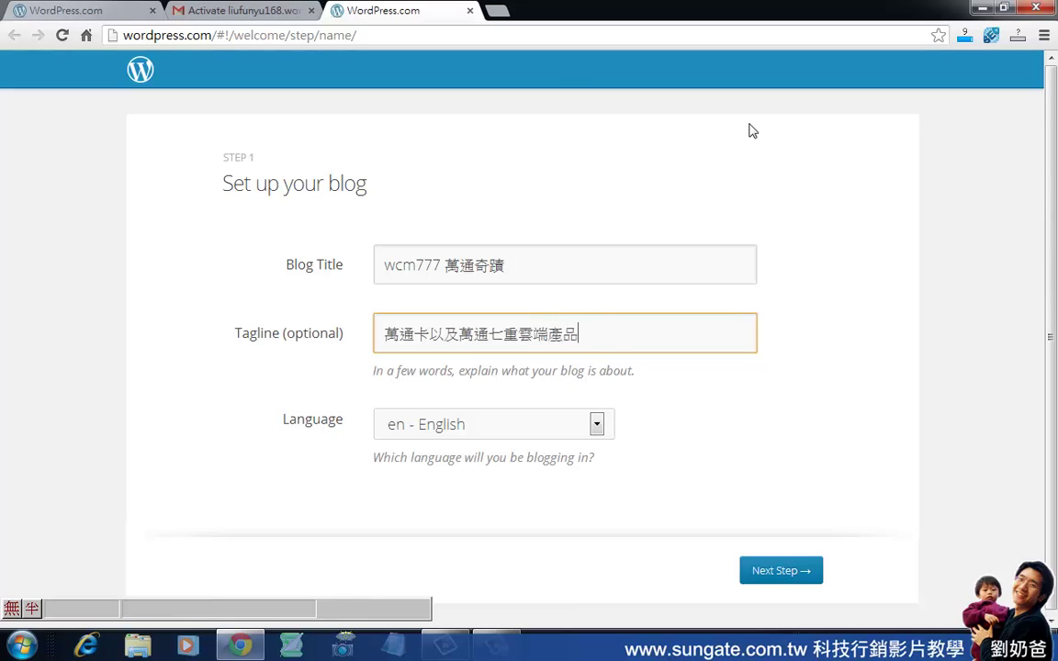
Set the blog language to zh-tw Traditional Chinese and continue to Step 2.
left_click(598, 424)
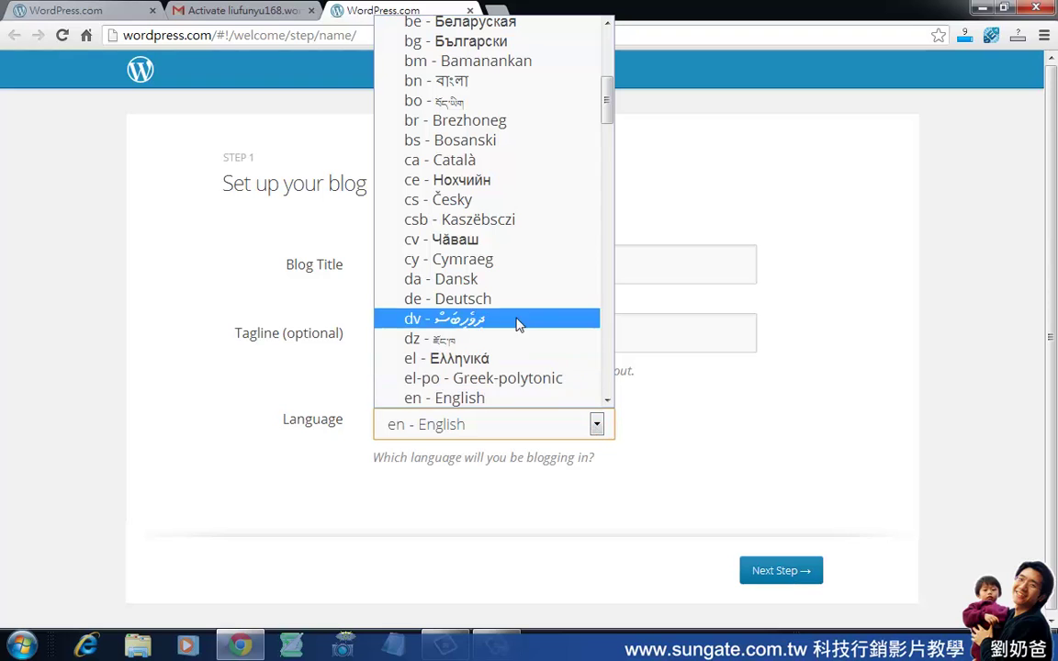
left_click_drag(609, 177, 609, 400)
left_click(441, 398)
left_click(778, 571)
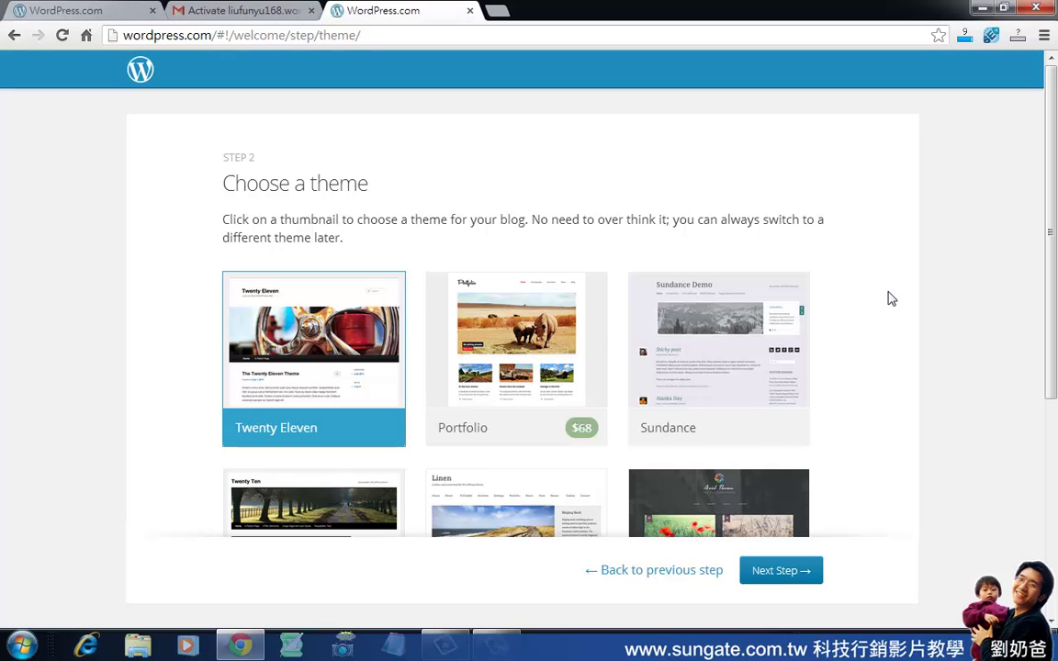
Browse the theme grid, load more themes, and choose Ever After.
scroll(831, 320, "down", 3)
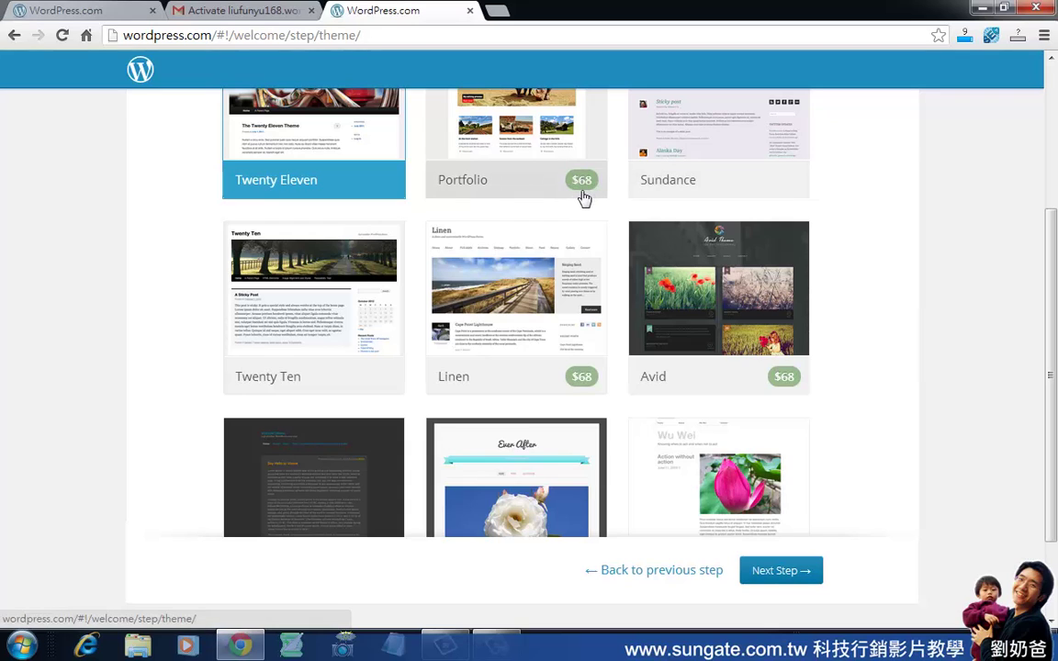
scroll(477, 264, "up", 2)
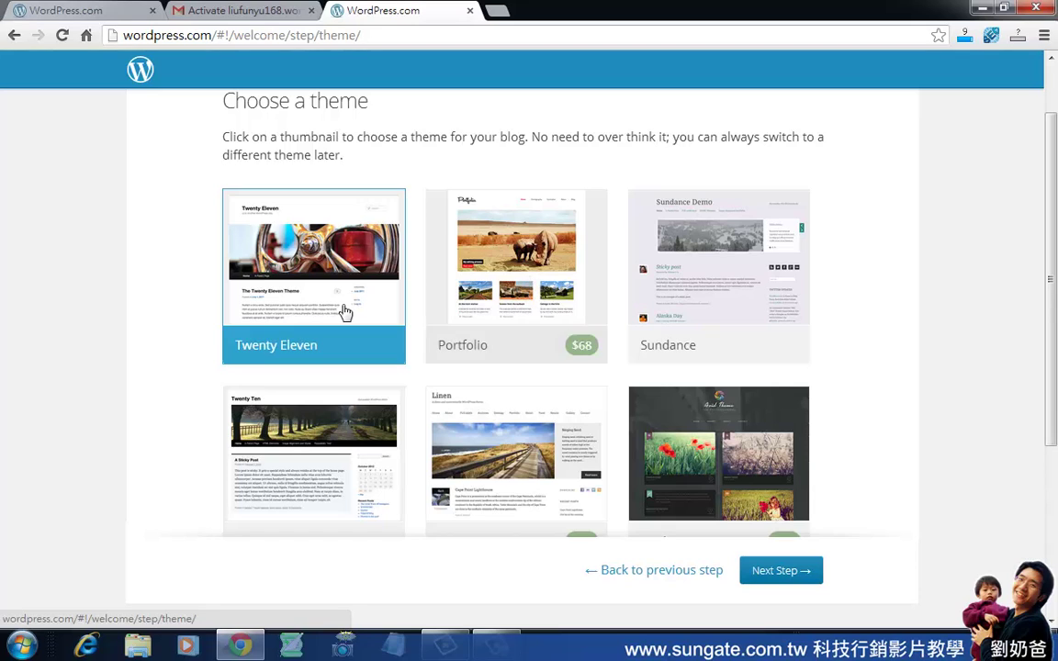
scroll(346, 314, "down", 2)
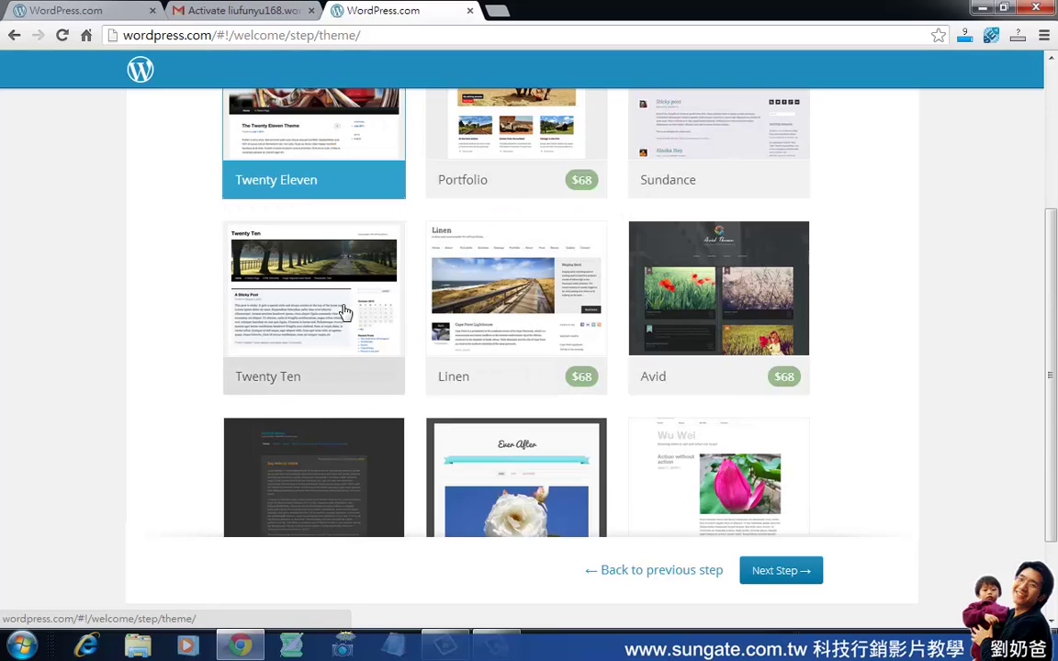
scroll(345, 313, "down", 2)
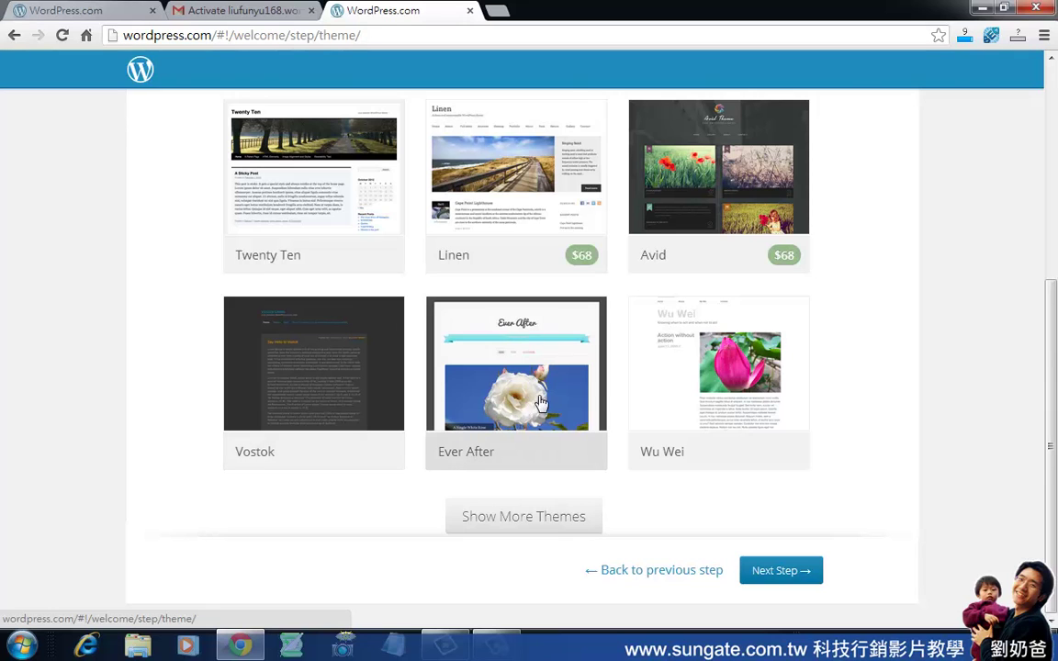
scroll(542, 404, "up", 2)
scroll(542, 404, "down", 2)
left_click(555, 517)
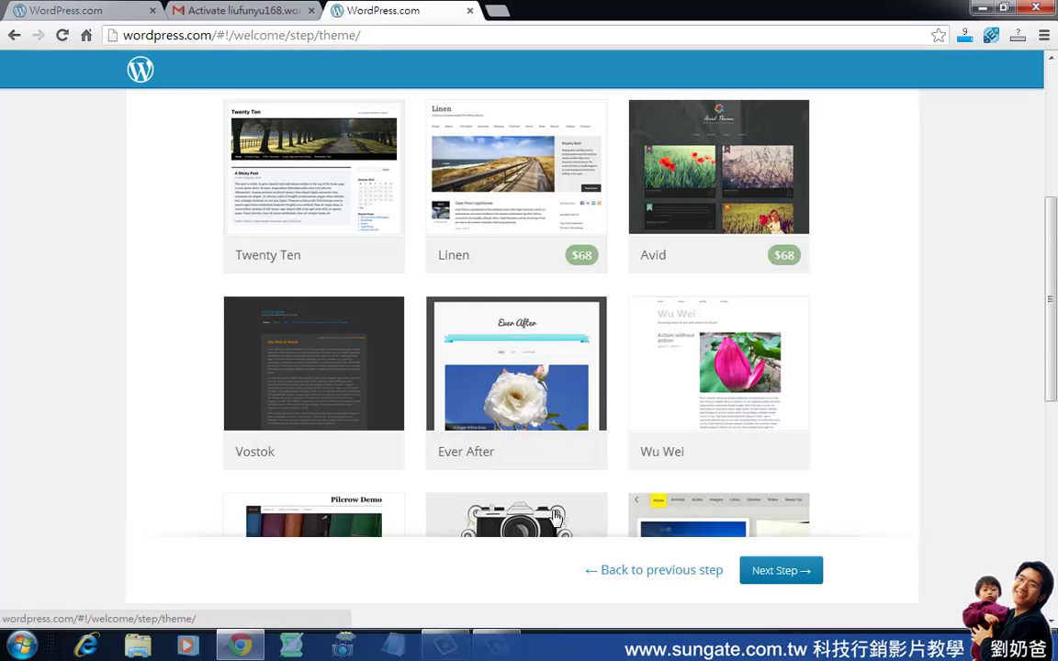
scroll(588, 458, "down", 3)
scroll(589, 456, "down", 4)
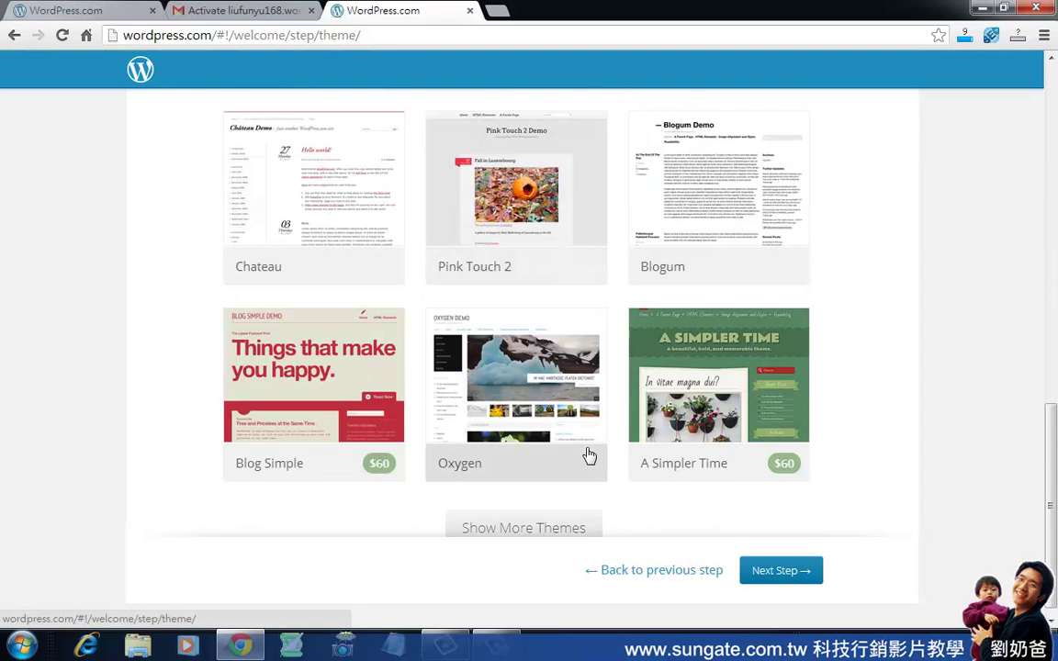
scroll(589, 456, "down", 1)
scroll(589, 456, "up", 6)
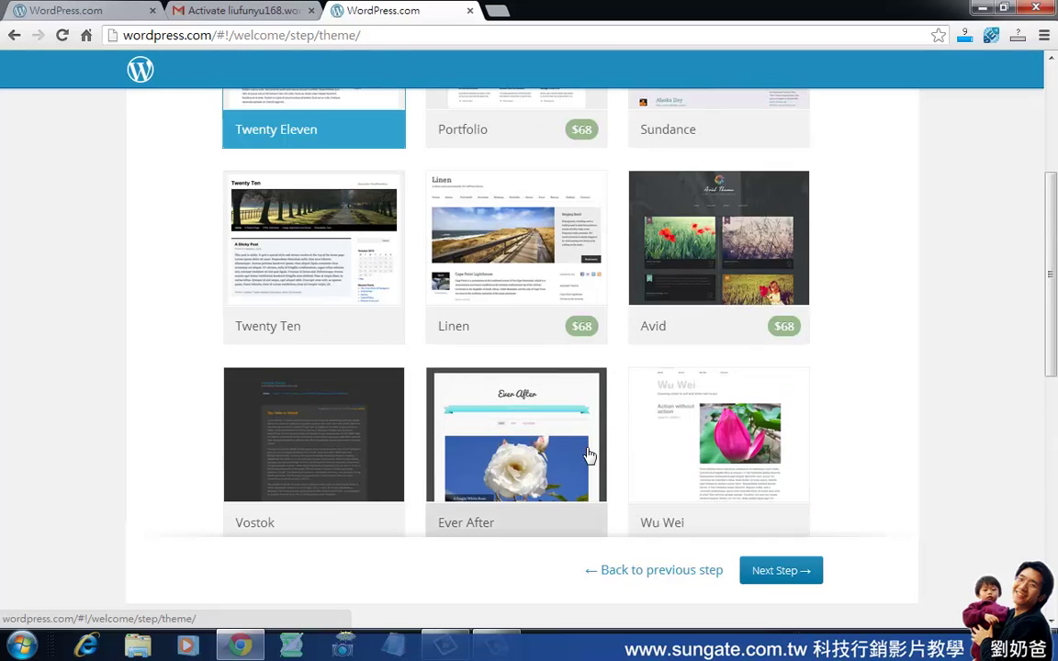
left_click(589, 457)
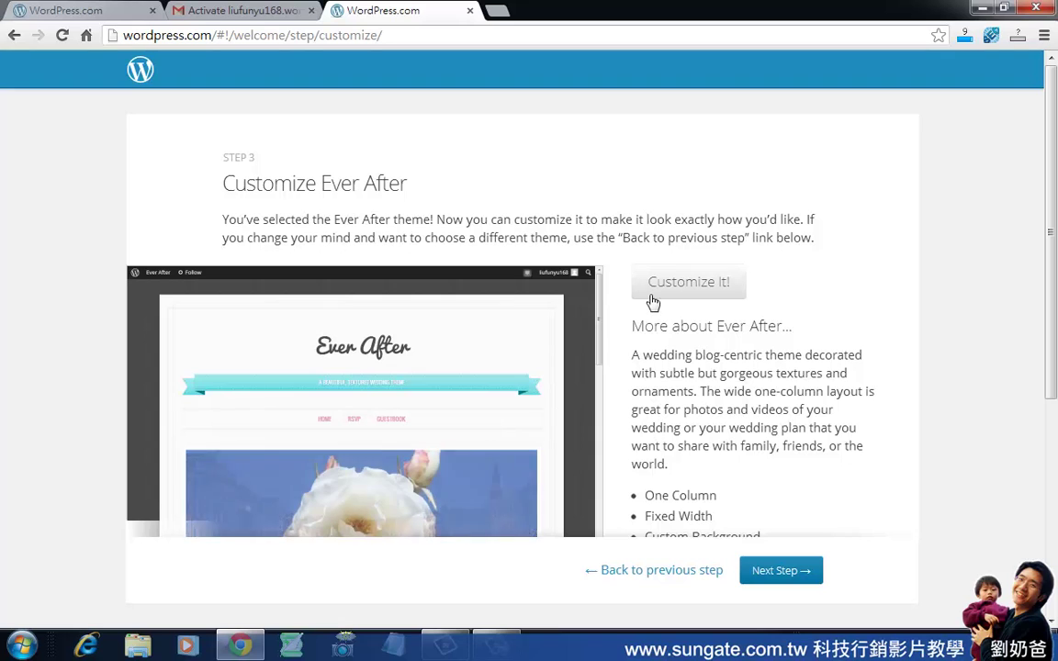
Preview the Ever After theme and advance to Step 4, Create your first post.
scroll(600, 338, "down", 3)
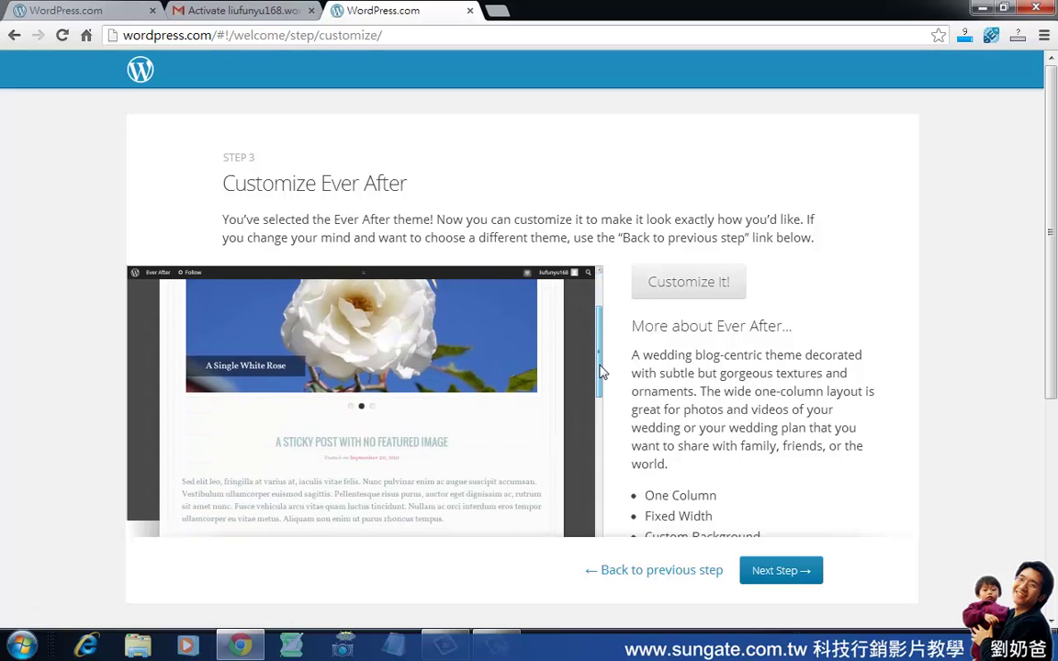
scroll(603, 343, "up", 2)
scroll(605, 344, "up", 2)
scroll(603, 372, "down", 5)
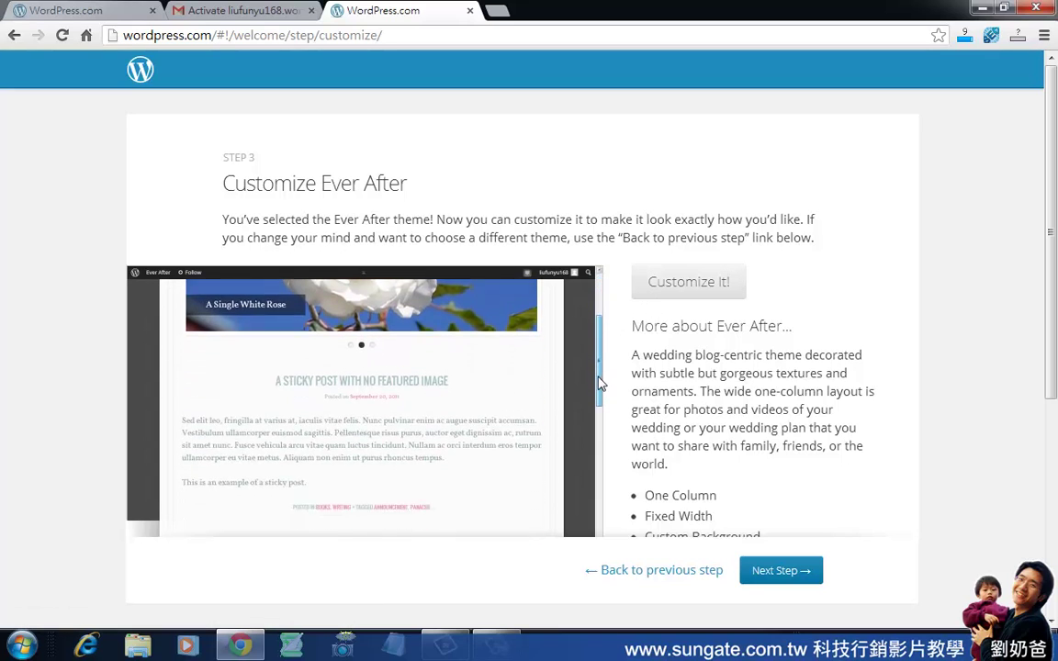
left_click_drag(597, 399, 597, 329)
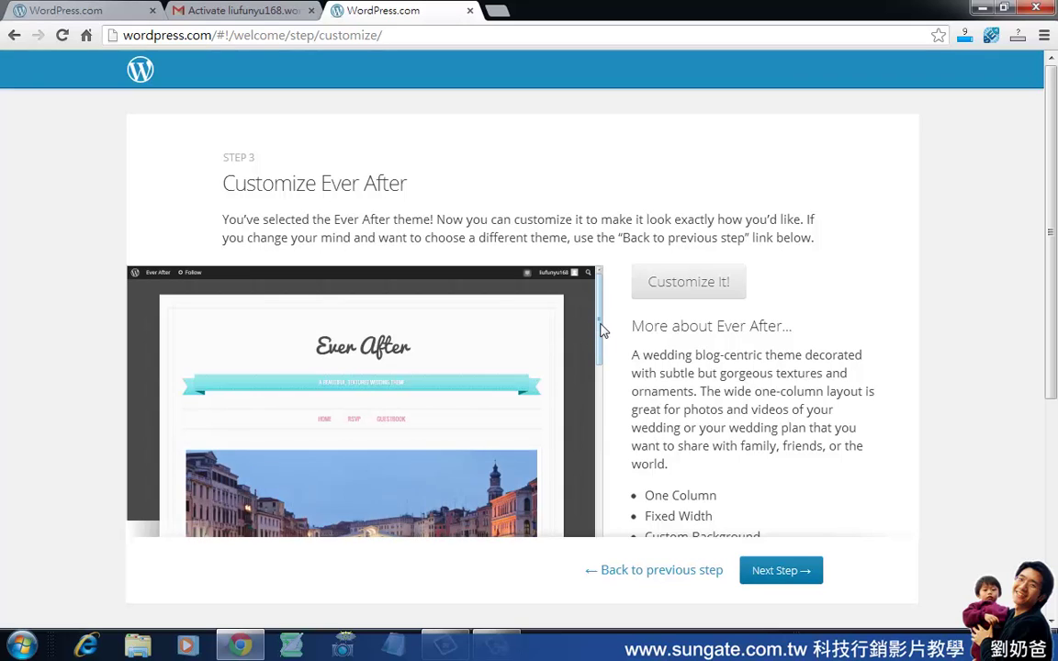
left_click_drag(601, 331, 773, 562)
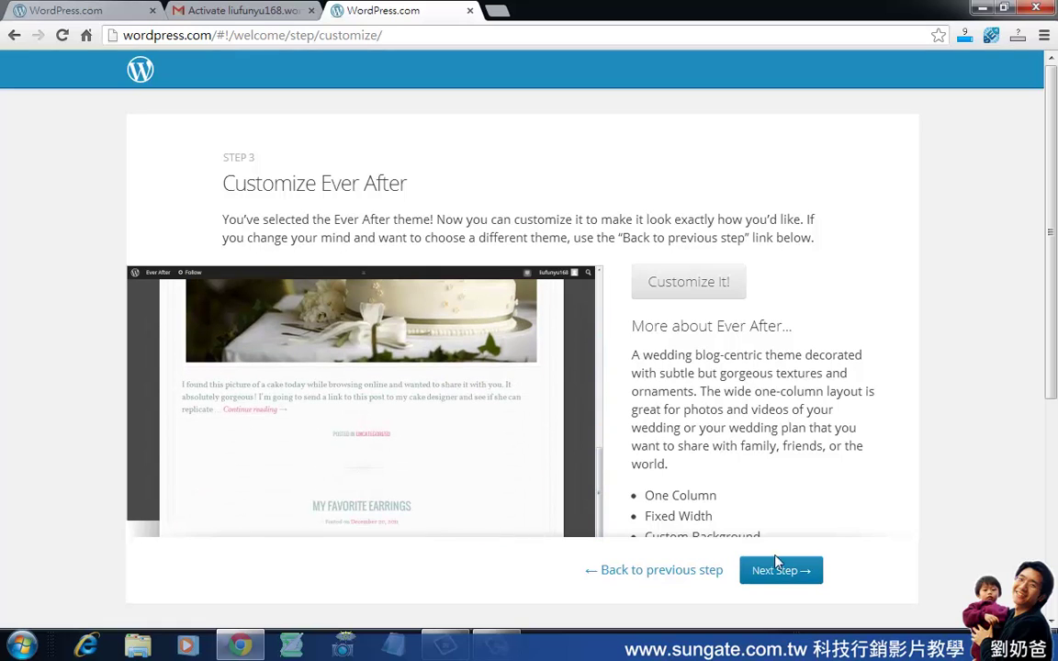
left_click(796, 573)
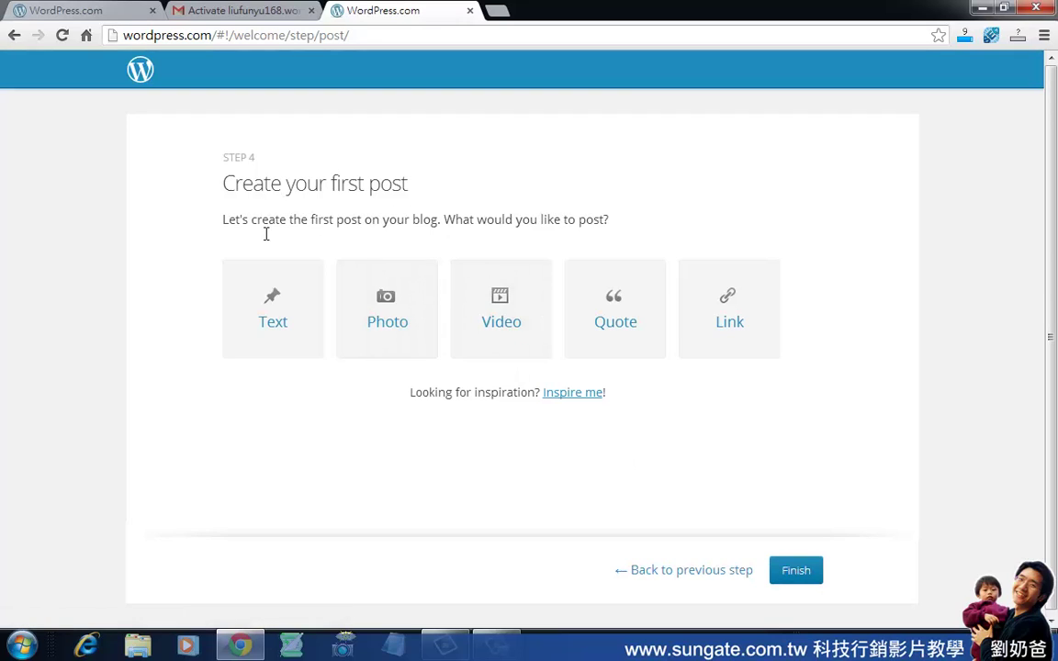
Write a Text post titled '測試第一篇' with the body '第一篇的內容'.
left_click(283, 307)
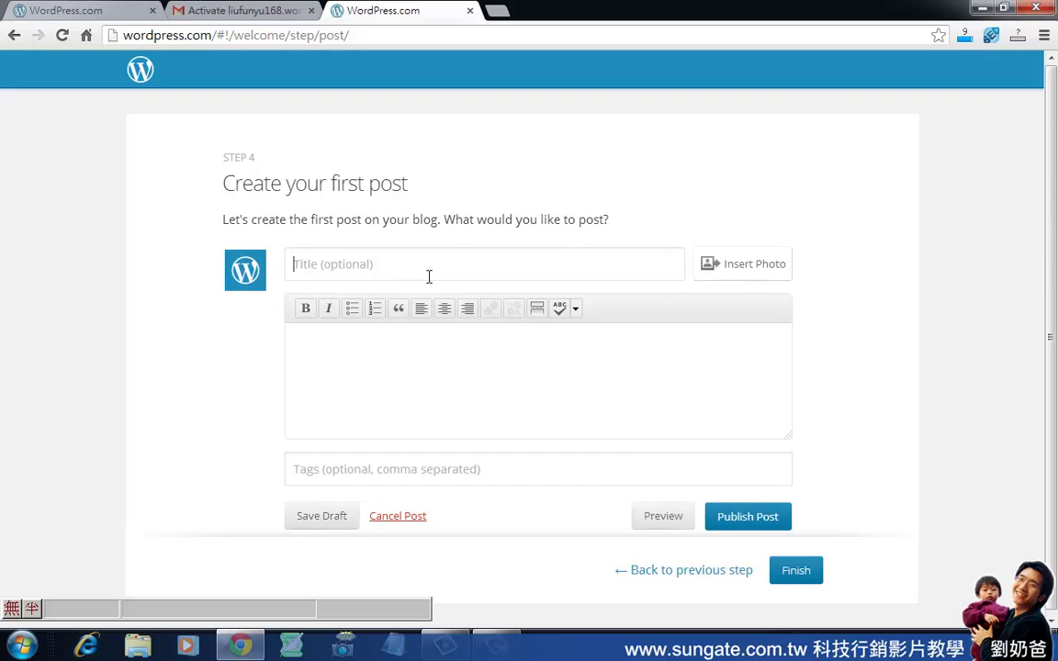
type("測試第一")
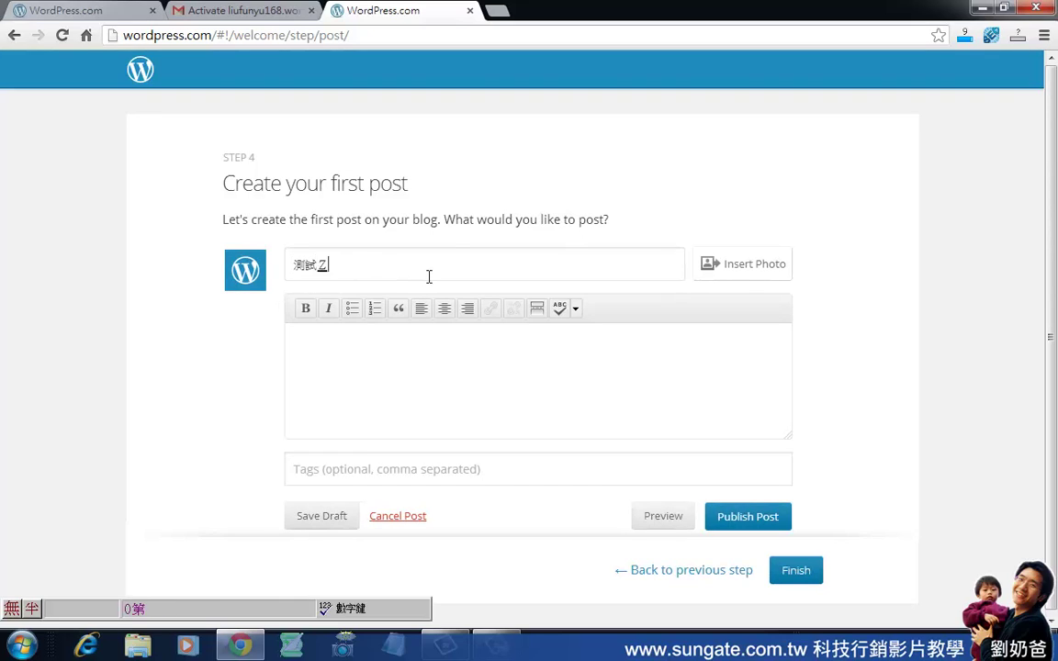
type("篇")
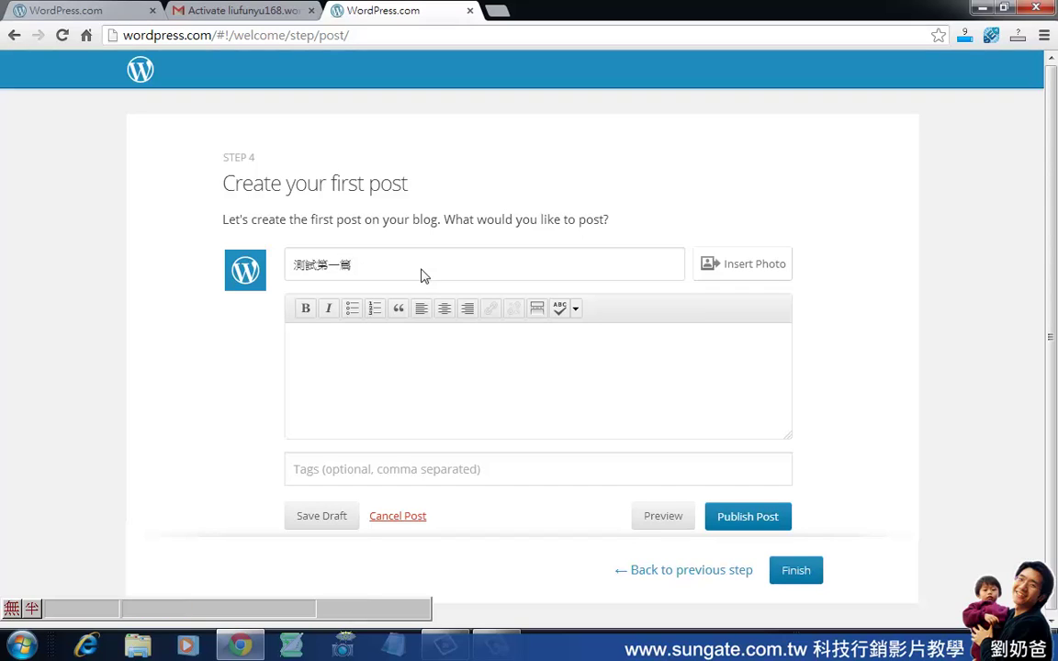
left_click(467, 352)
type("的內容")
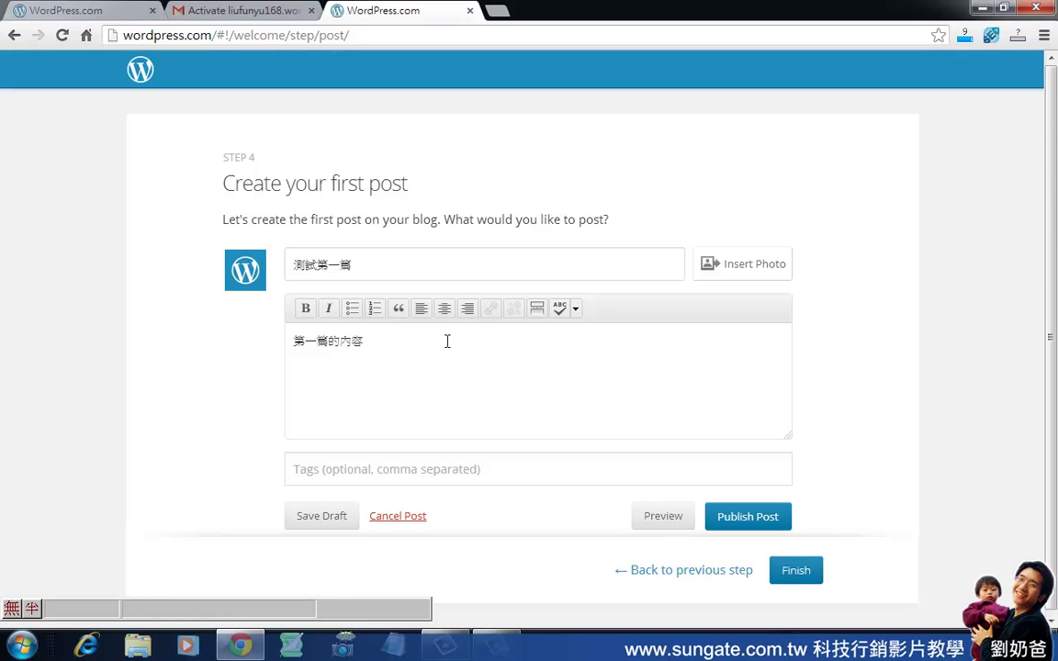
left_click(576, 310)
left_click(578, 316)
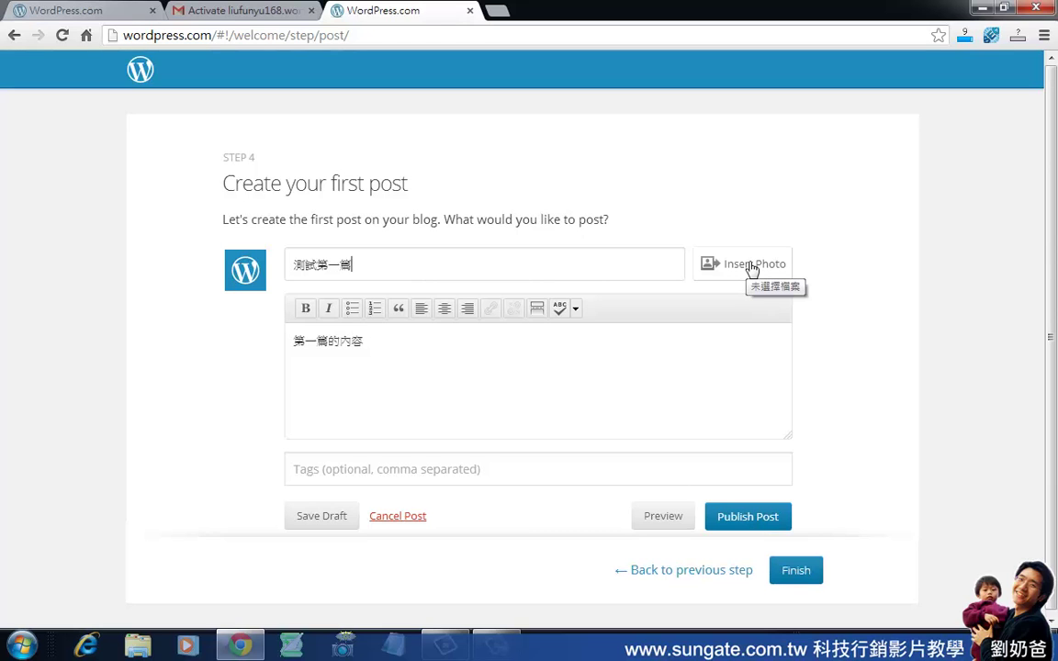
Insert the IMG_0117 photo into the post and publish it.
left_click(751, 265)
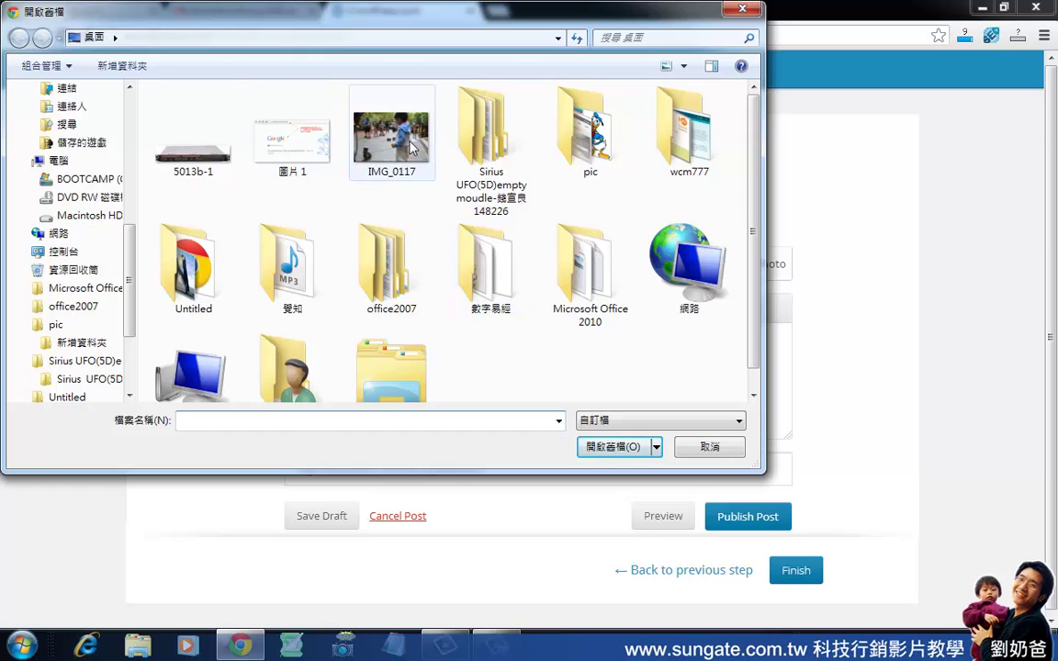
double_click(410, 147)
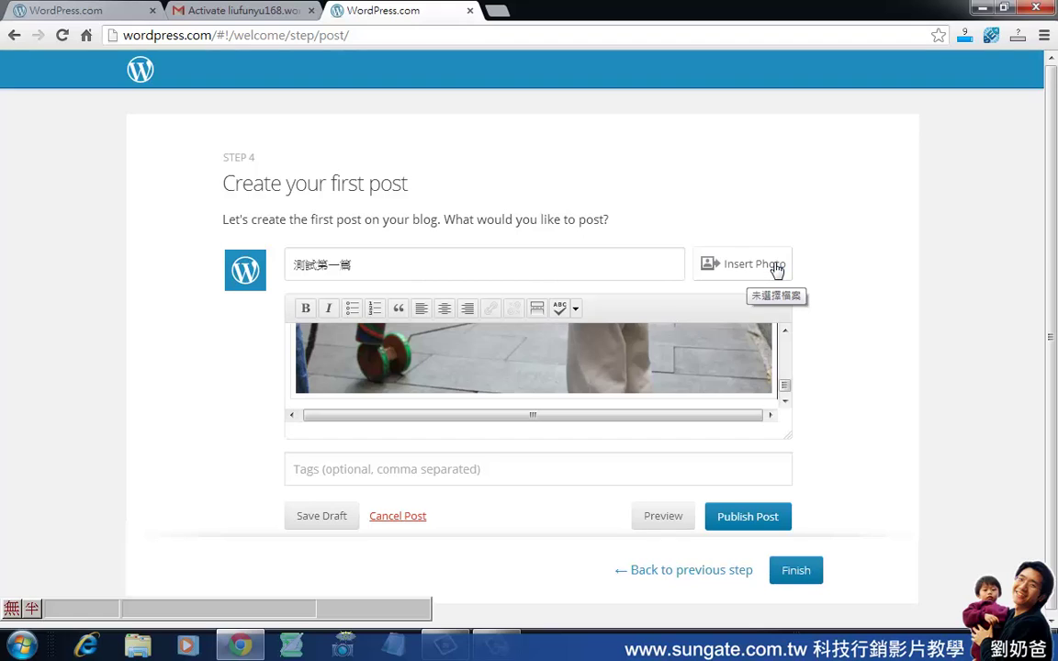
left_click_drag(785, 391, 794, 426)
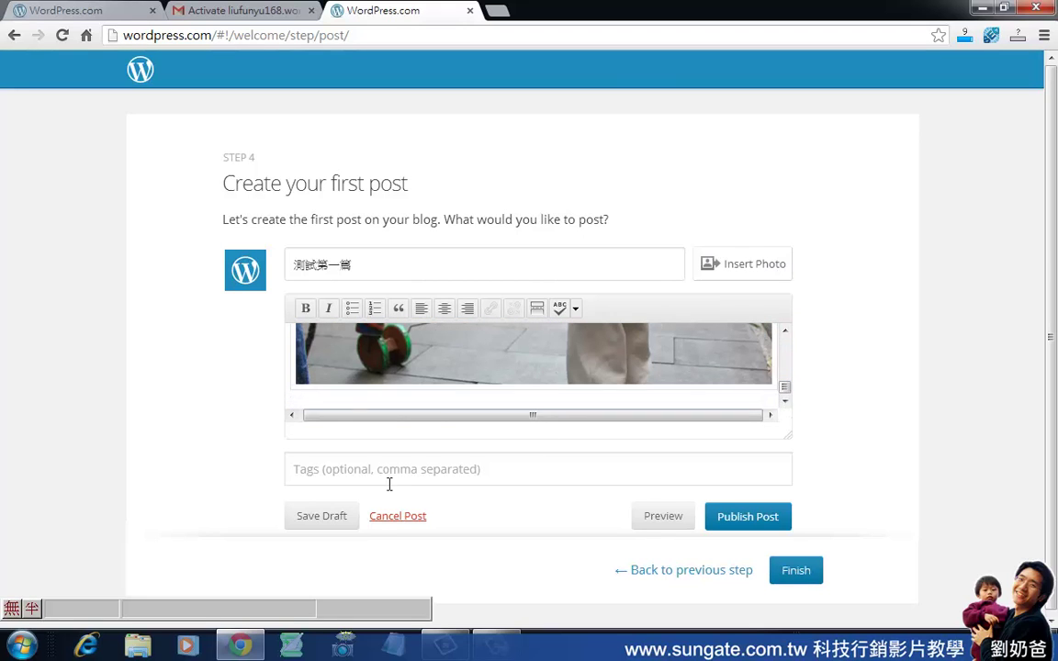
left_click(755, 523)
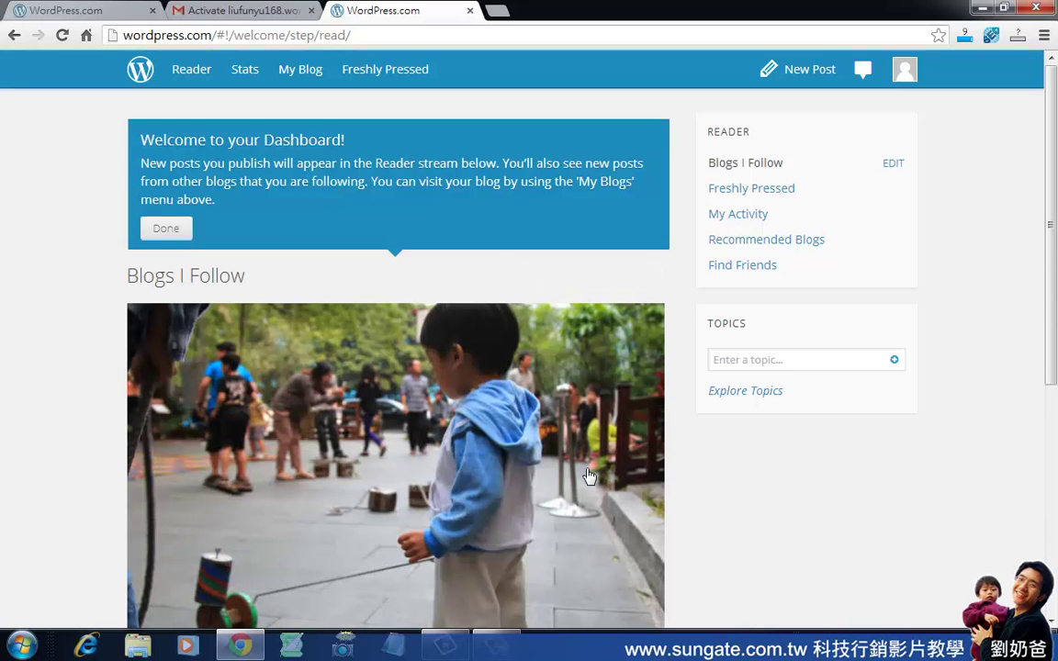
Close the 'Welcome to your Dashboard' box on the Reader page with Done.
scroll(678, 464, "down", 5)
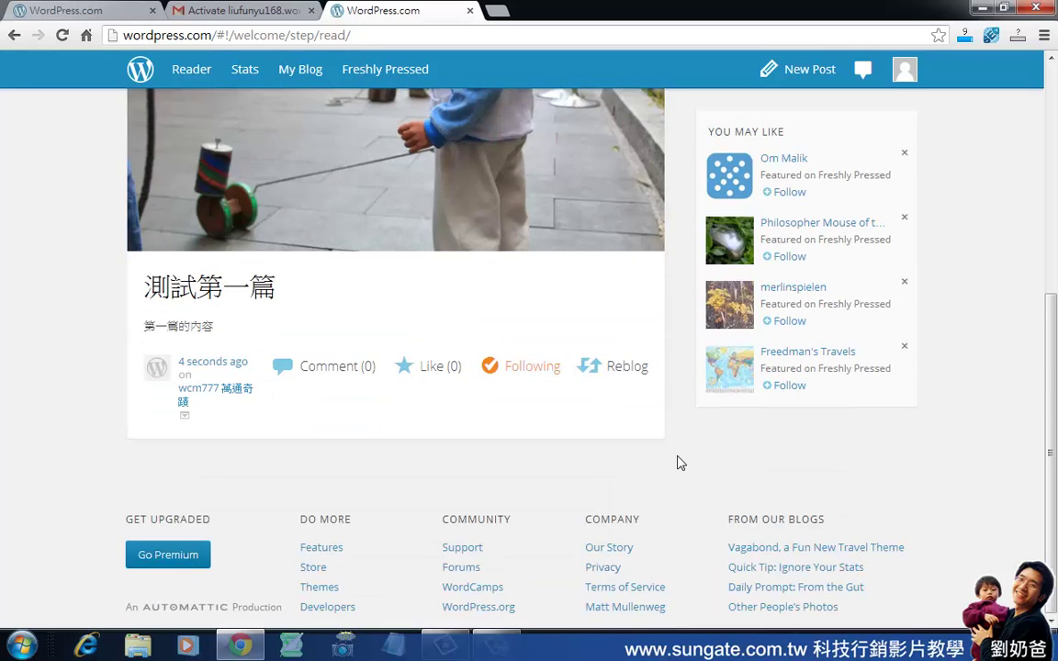
scroll(678, 464, "up", 5)
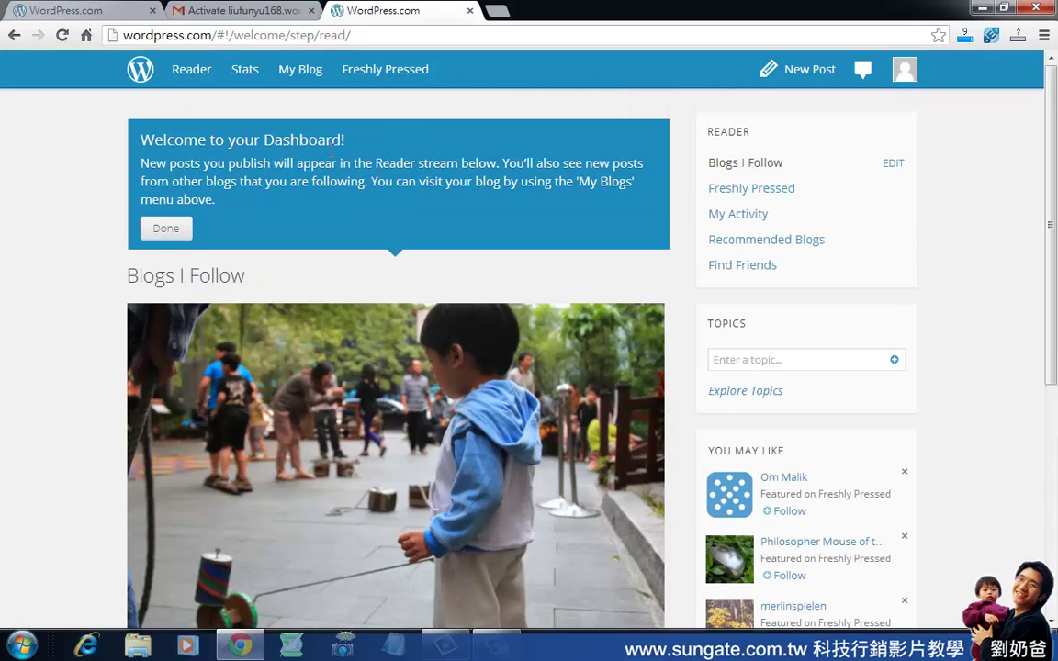
left_click(165, 229)
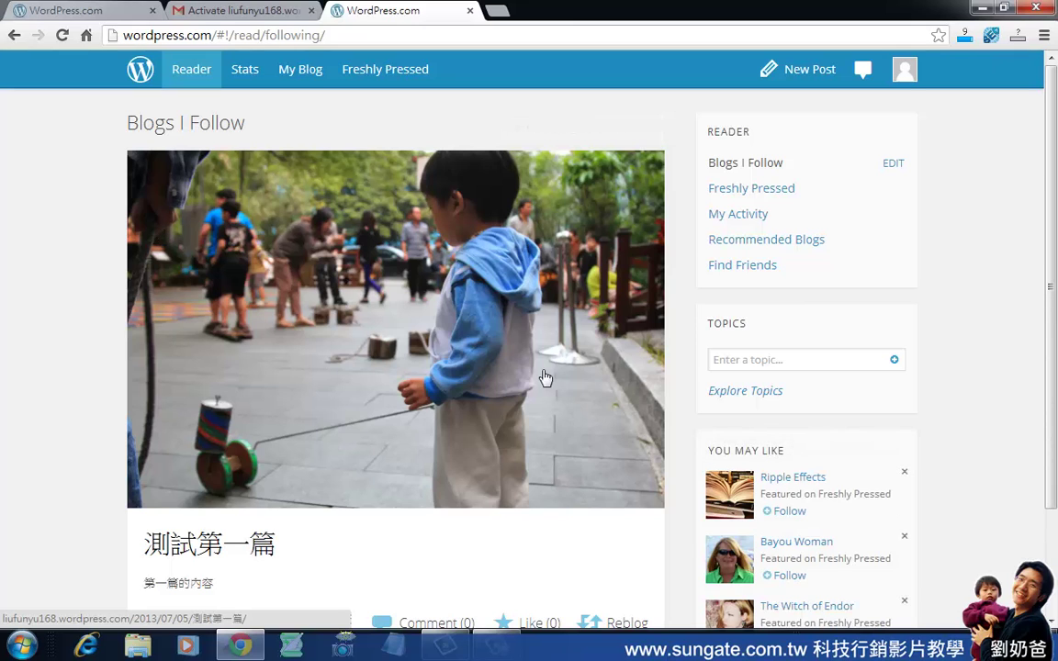
scroll(546, 377, "down", 2)
scroll(546, 378, "up", 2)
Go to My Blog to see wcm777 萬通奇蹟 listed with 1 post and 1 page.
left_click(308, 80)
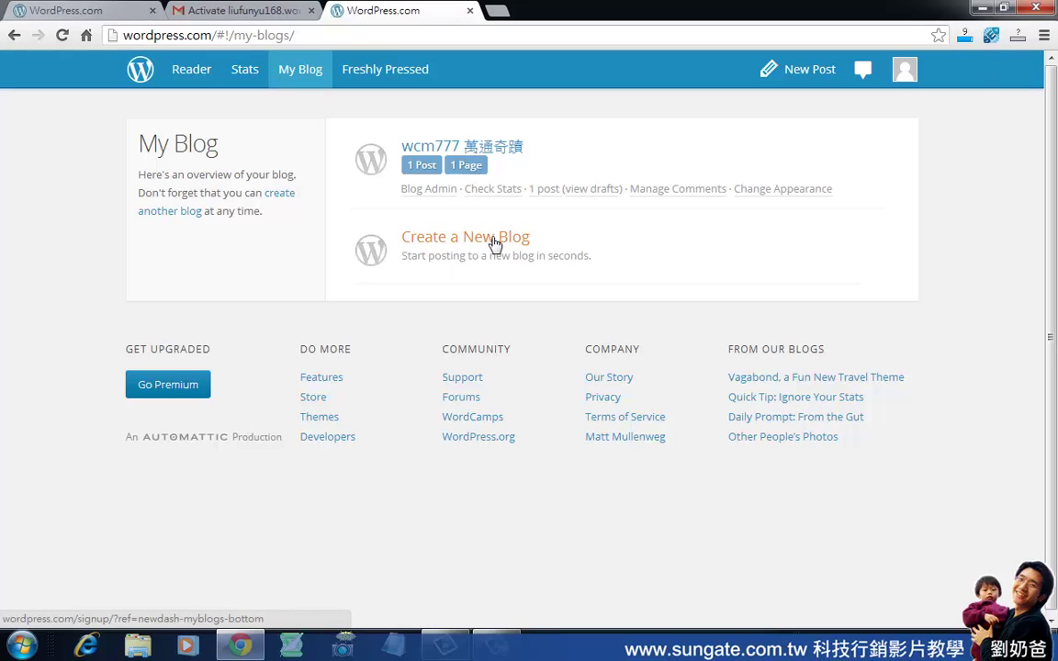
Open the live wcm777 萬通奇蹟 blog and highlight its subdomain in the web address.
left_click(444, 150)
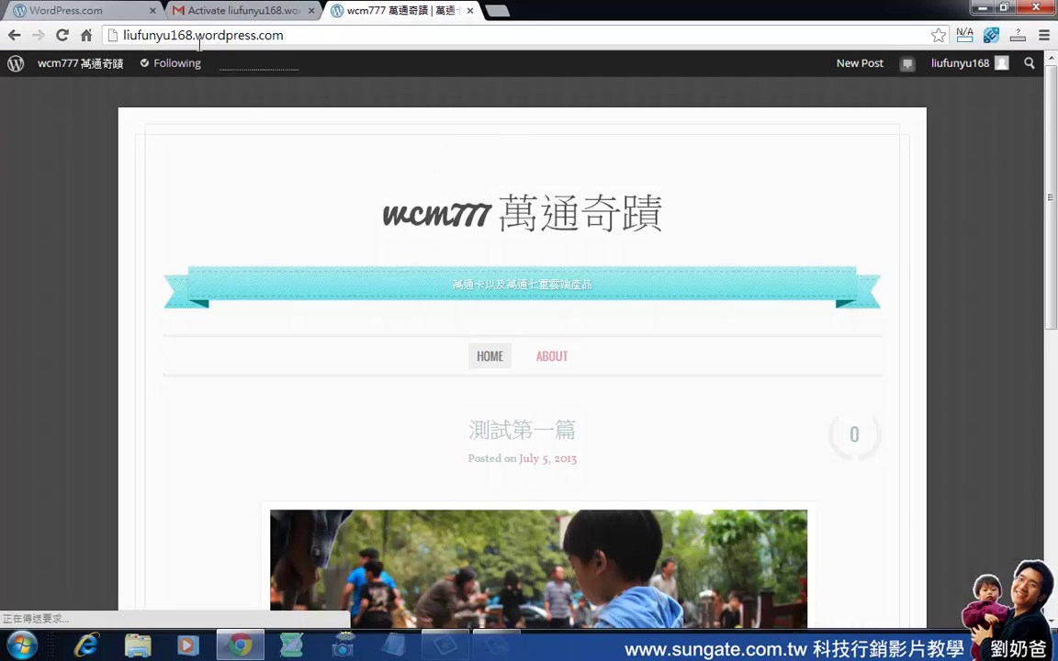
left_click_drag(192, 36, 112, 41)
left_click(169, 38)
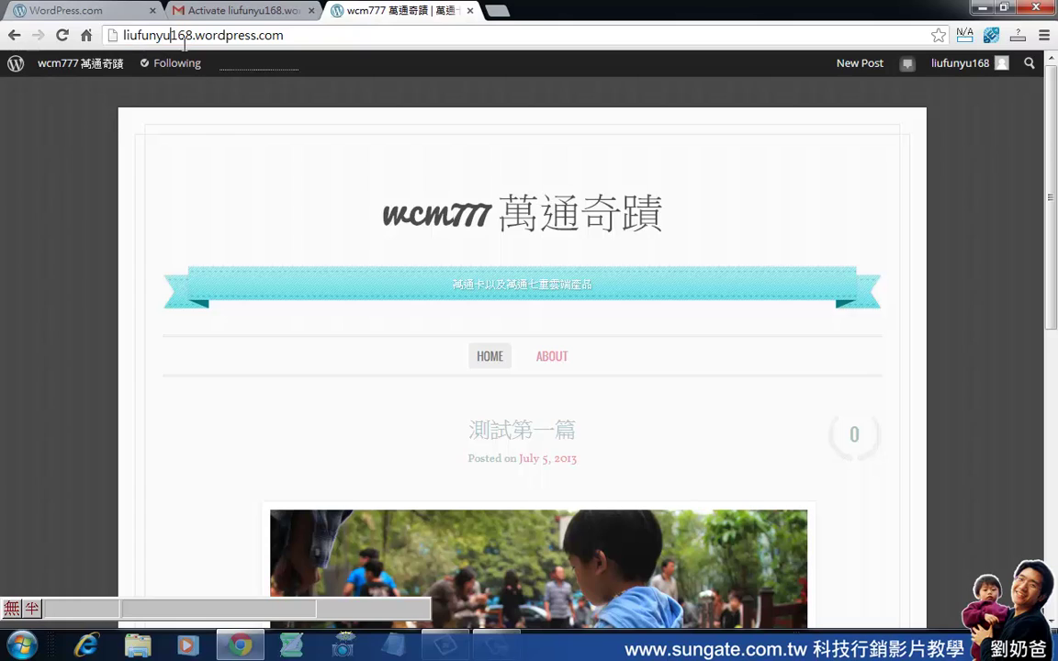
left_click_drag(201, 41, 121, 49)
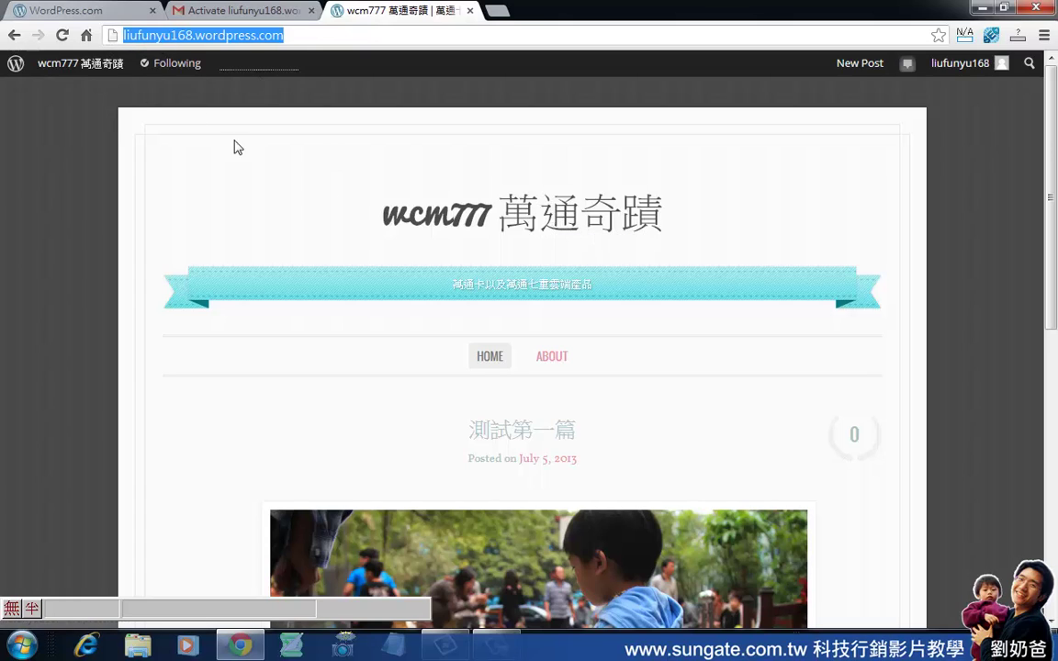
left_click_drag(192, 39, 64, 40)
scroll(459, 202, "down", 1)
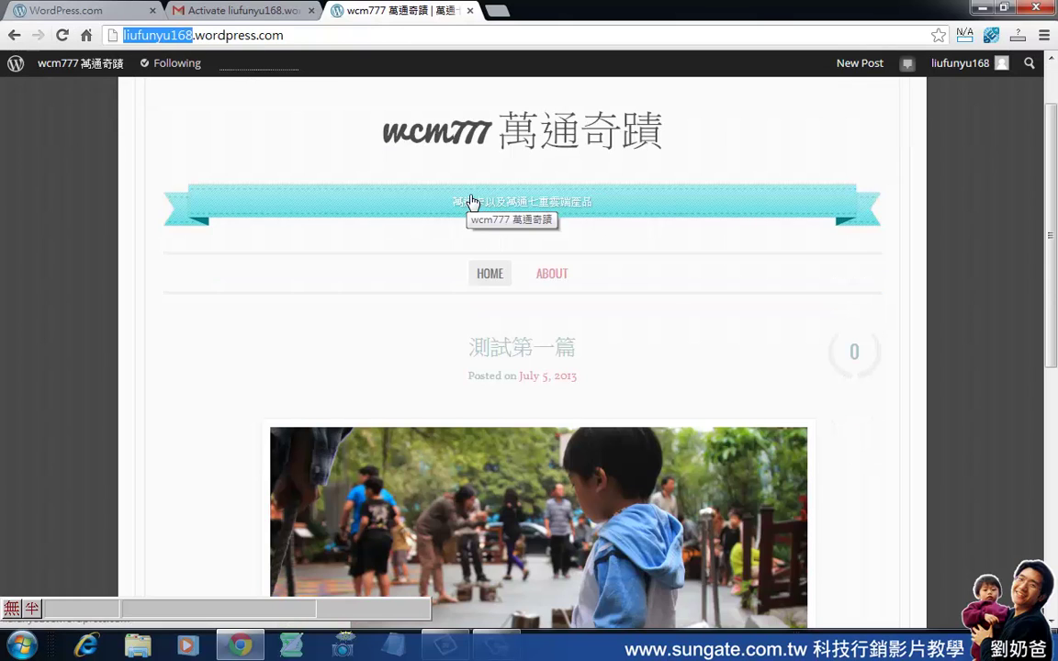
scroll(630, 221, "down", 1)
scroll(630, 220, "down", 5)
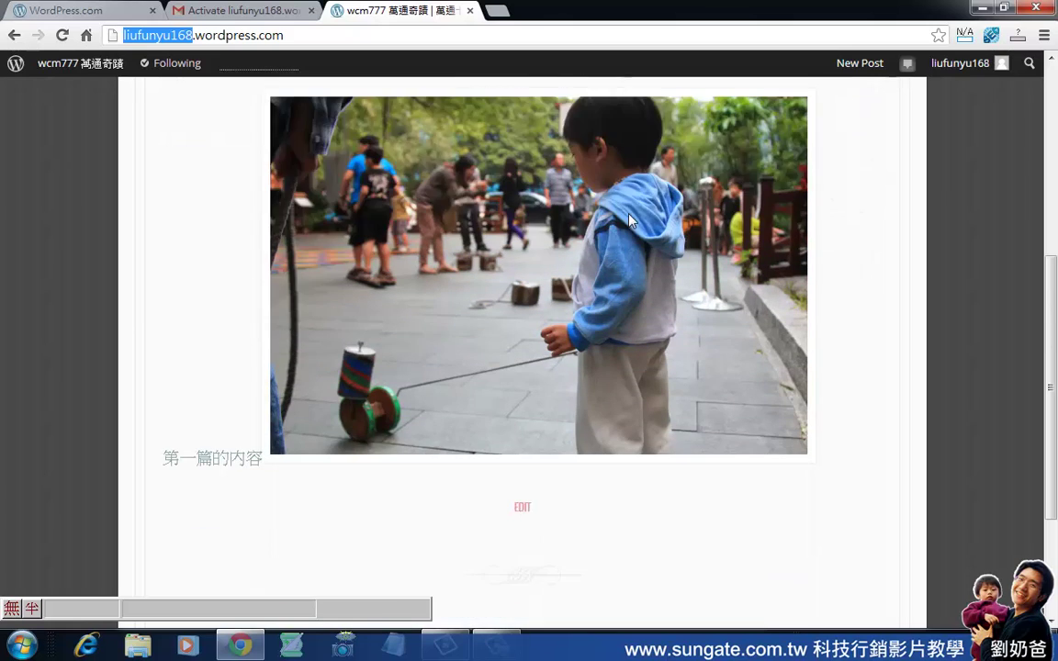
scroll(512, 211, "up", 7)
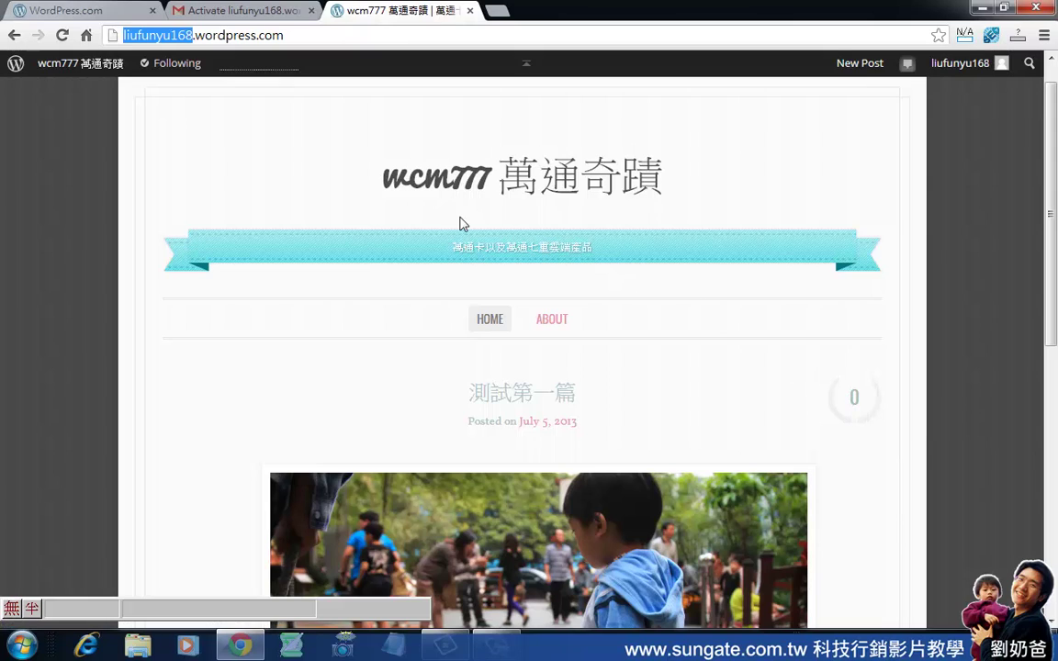
Highlight the site title wcm777 萬通奇蹟 and its tagline, then review post 測試第一篇.
left_click_drag(674, 182, 390, 187)
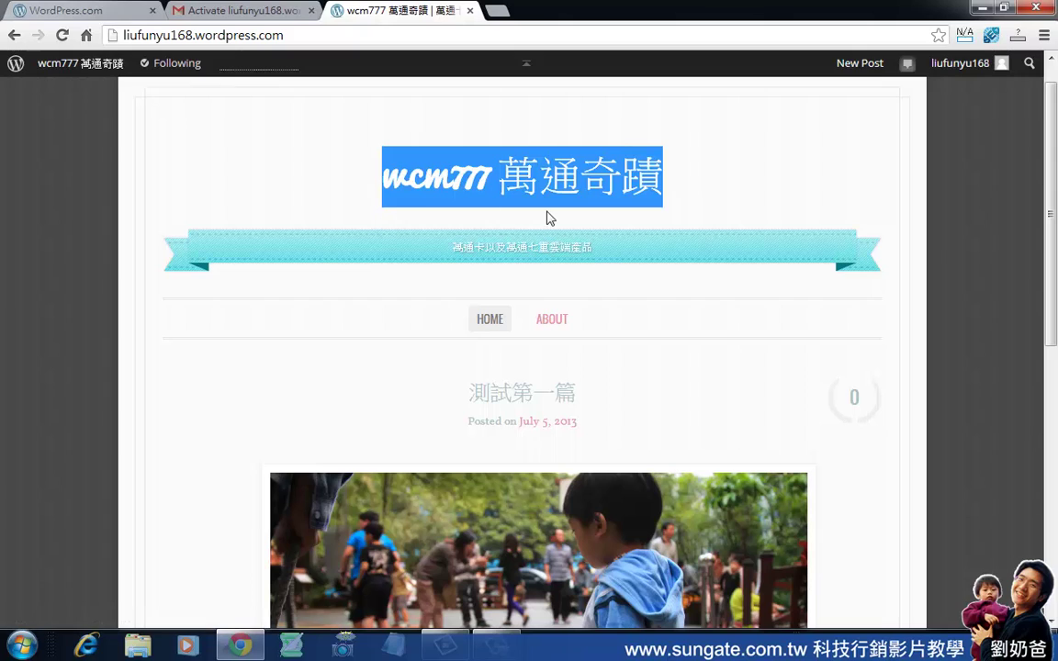
left_click_drag(598, 250, 437, 253)
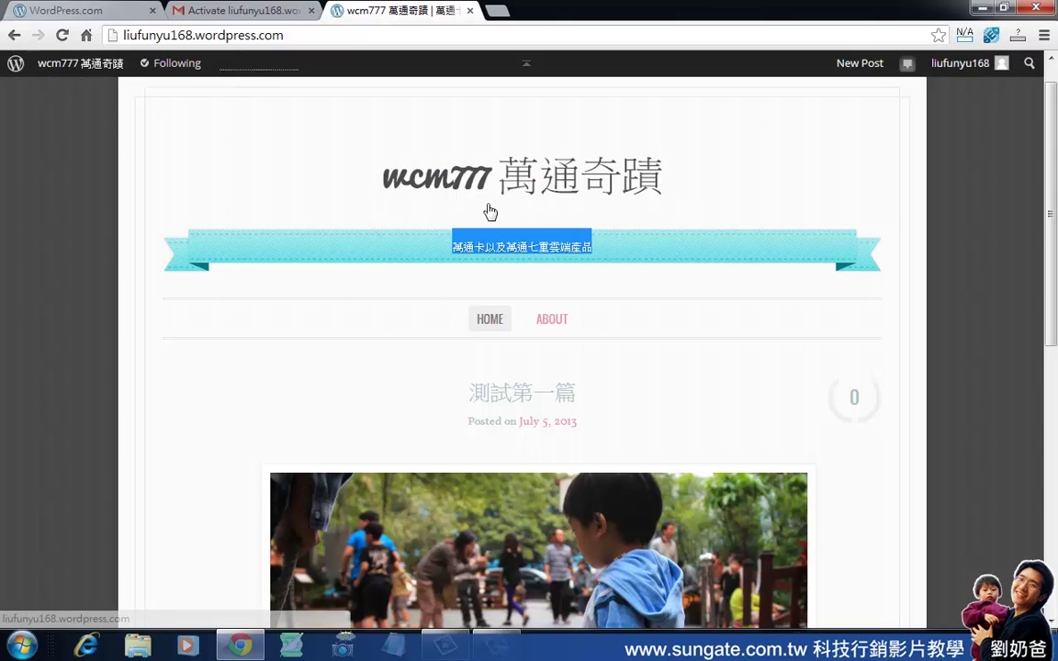
left_click_drag(665, 179, 367, 103)
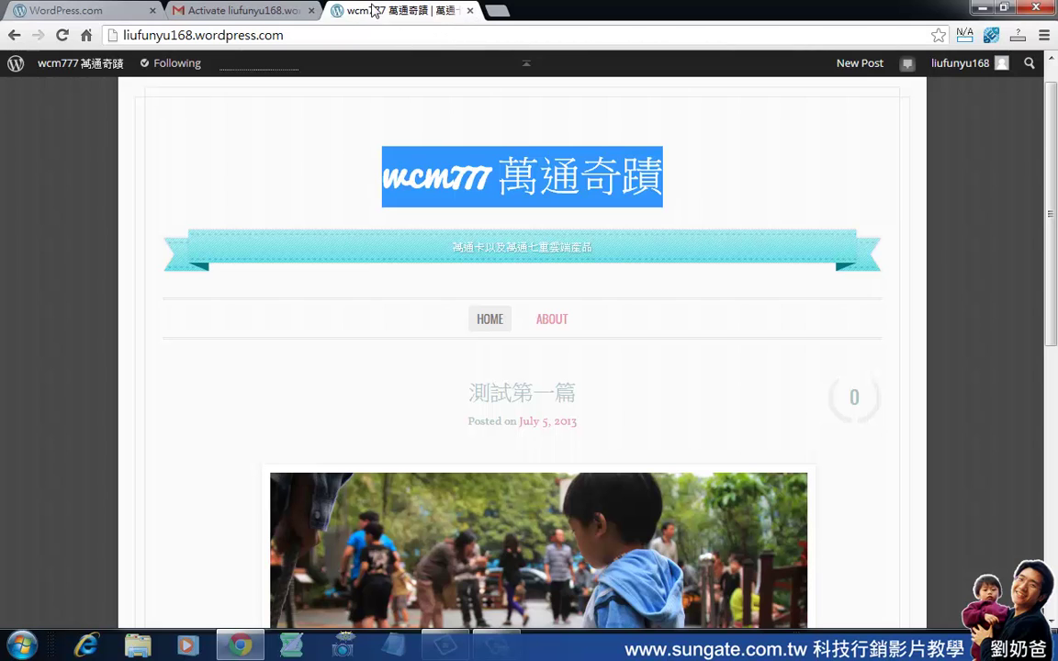
scroll(620, 284, "down", 3)
scroll(652, 293, "down", 4)
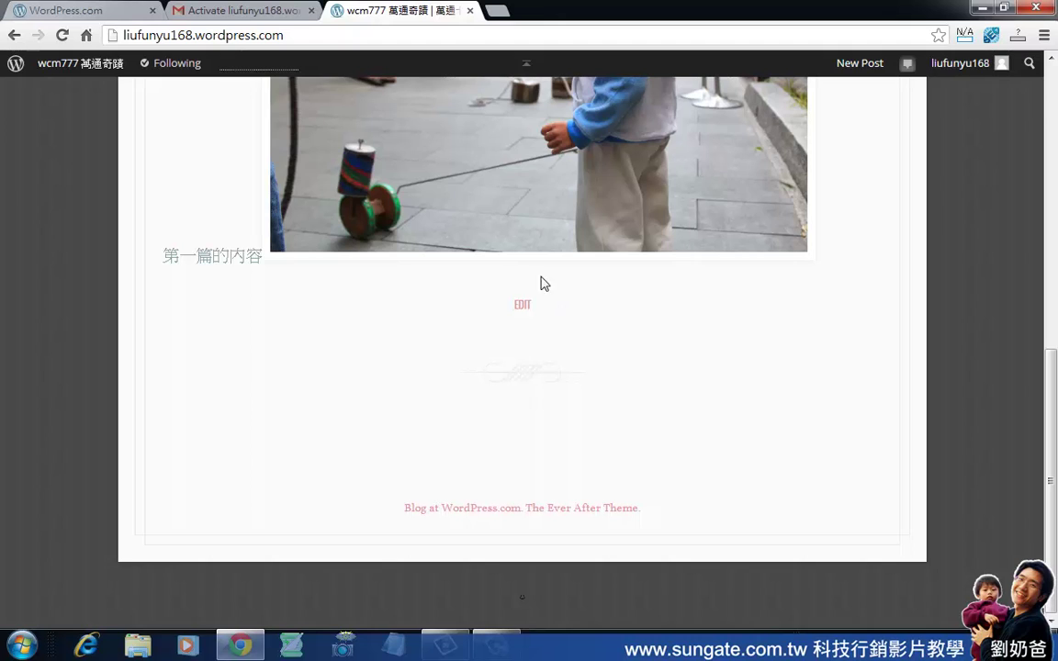
scroll(588, 314, "up", 3)
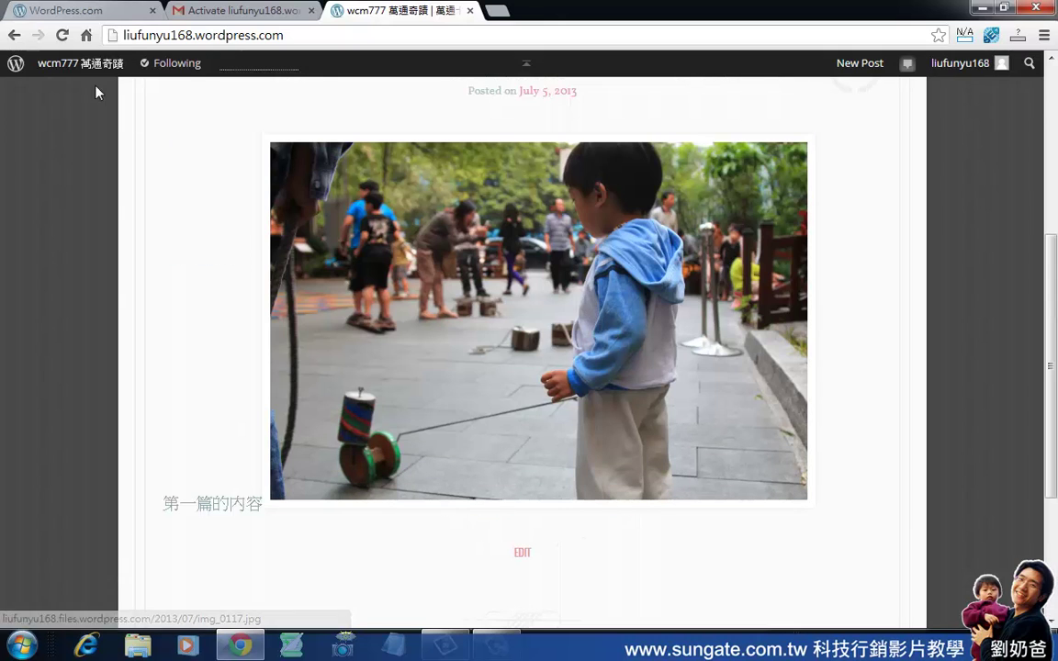
mouse_move(89, 66)
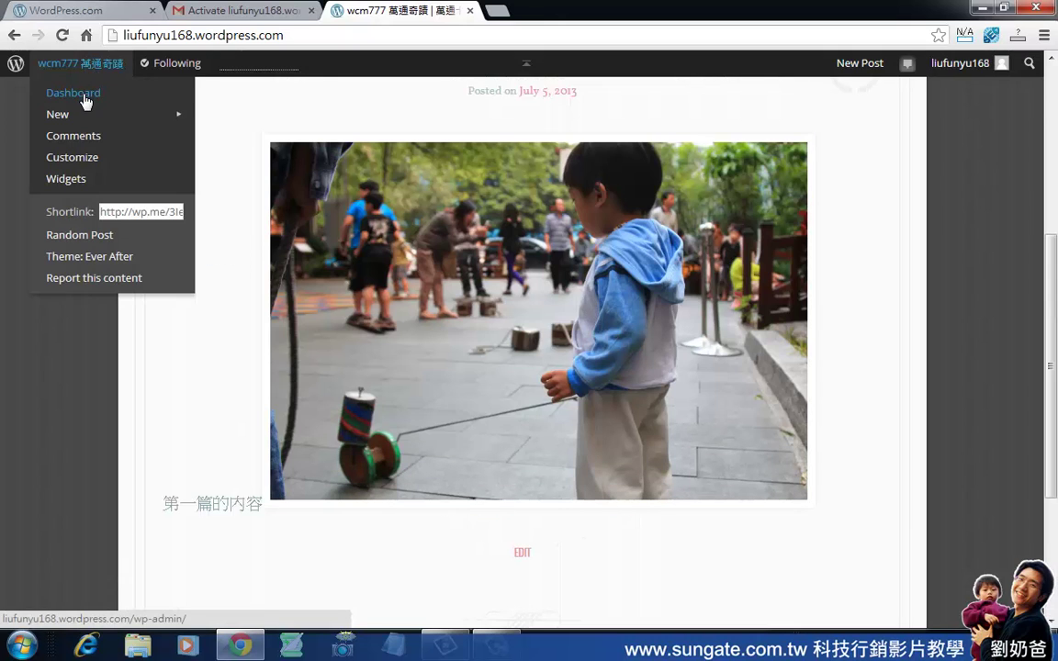
Go from the blog's admin Dashboard to Settings to view its General Settings.
left_click(84, 101)
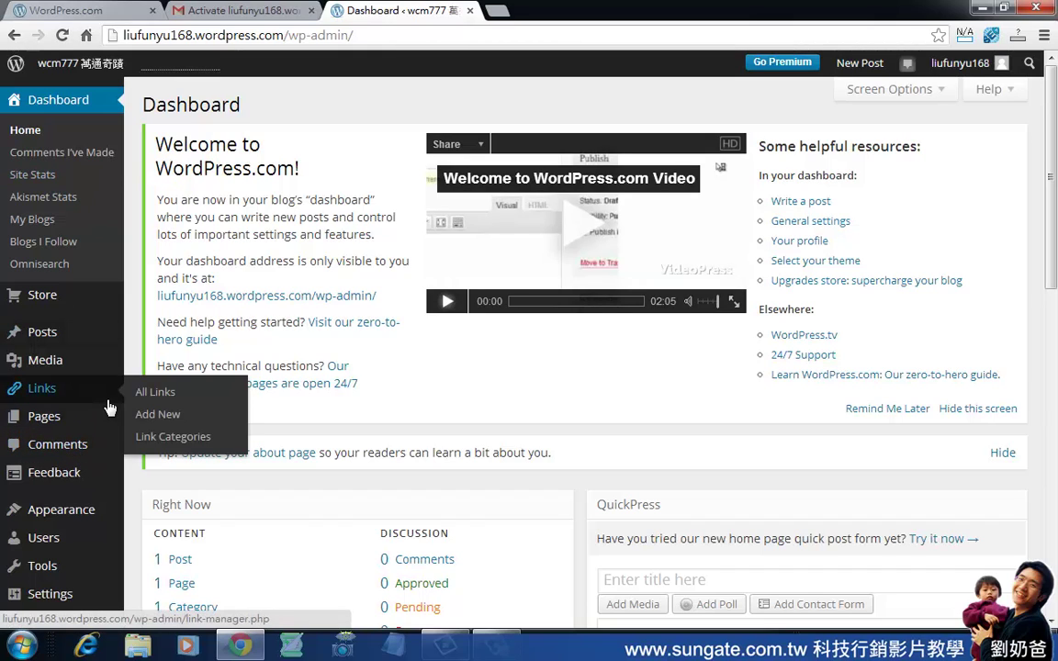
scroll(61, 380, "down", 3)
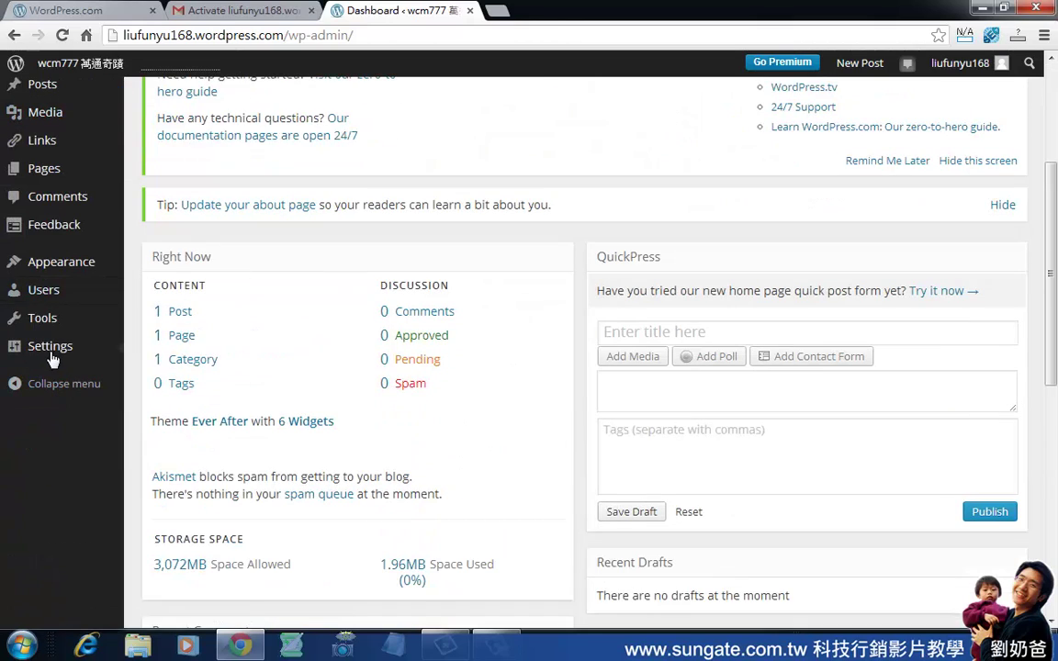
left_click(57, 349)
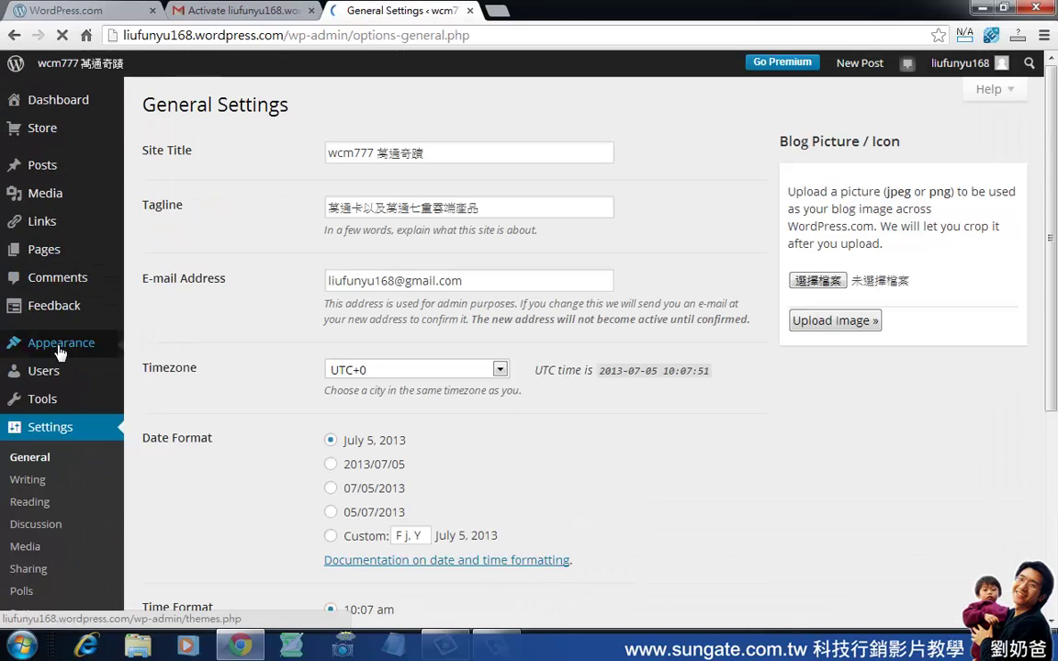
Set the blog language to zh-tw - 中文(繁體).
left_click(211, 352)
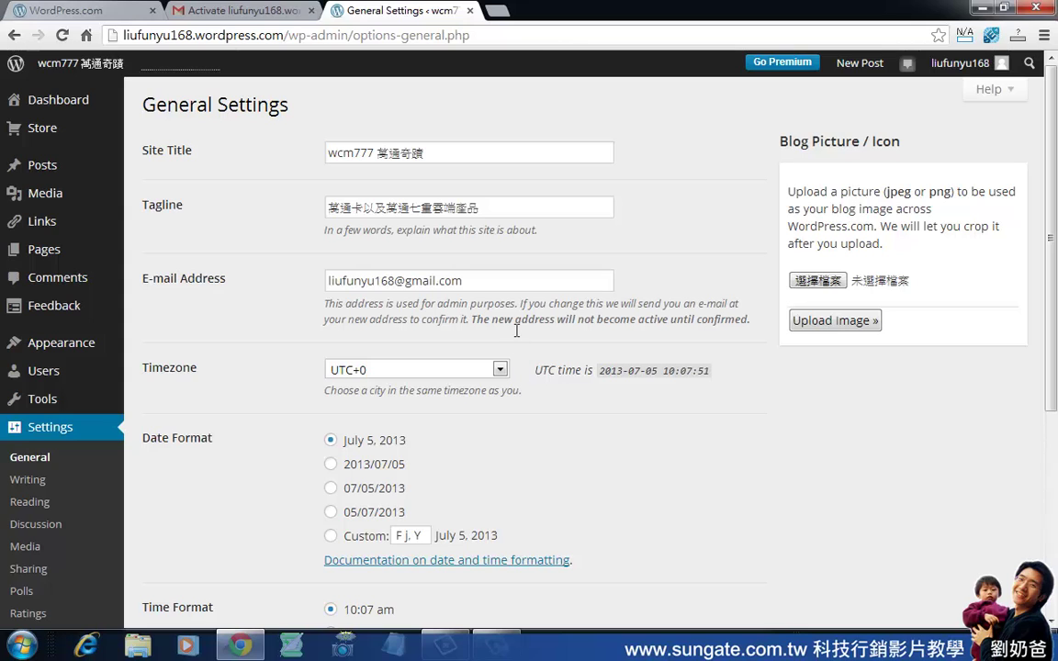
scroll(613, 267, "down", 4)
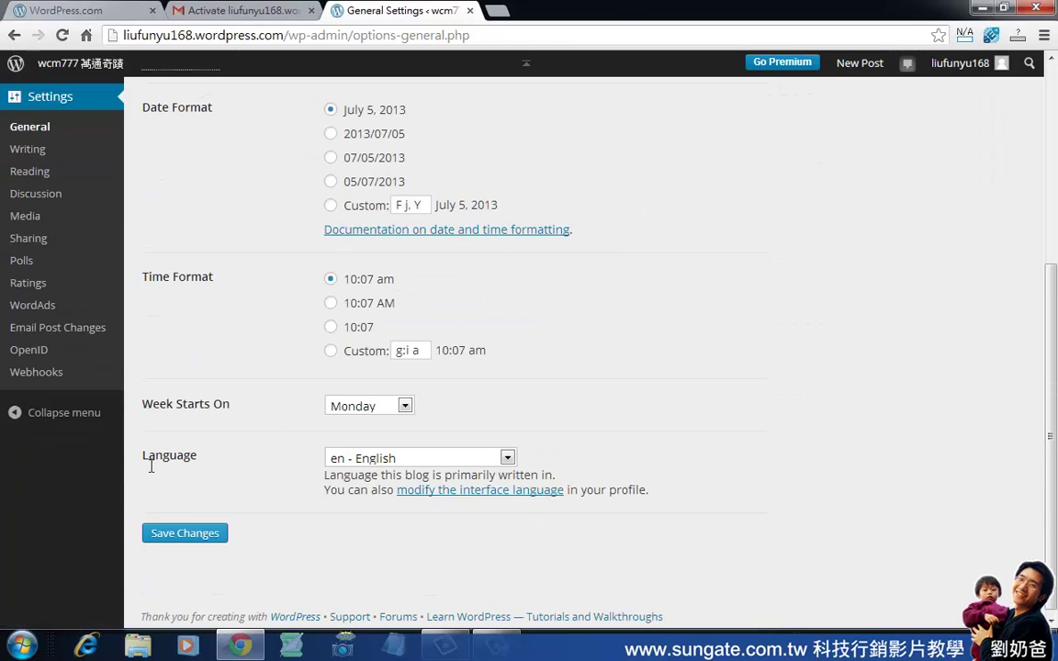
double_click(152, 466)
left_click(507, 458)
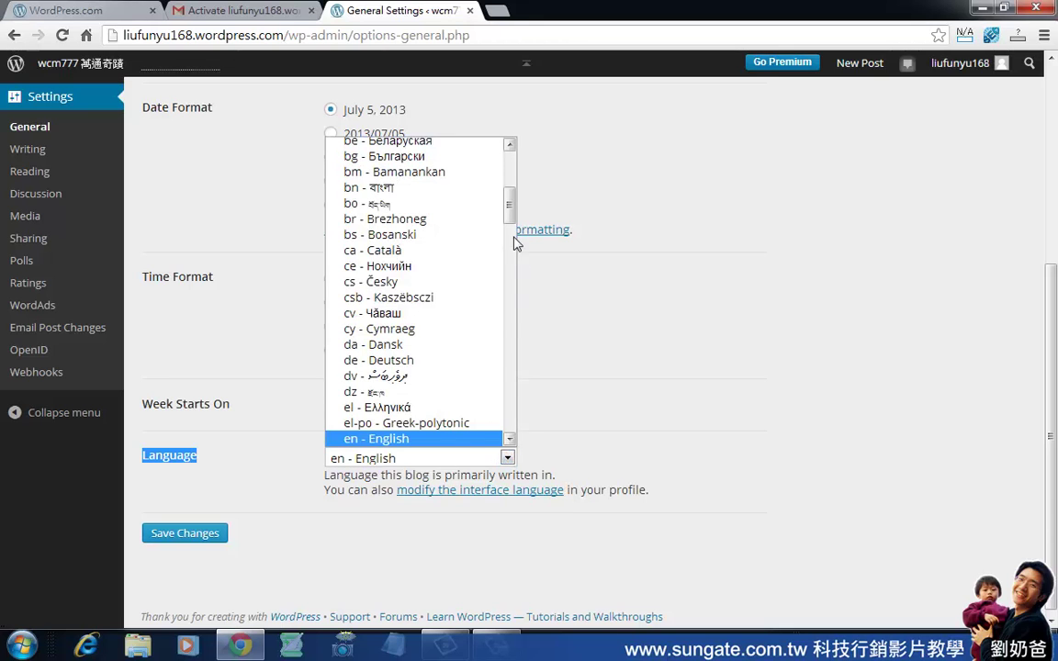
scroll(515, 258, "down", 20)
left_click(484, 439)
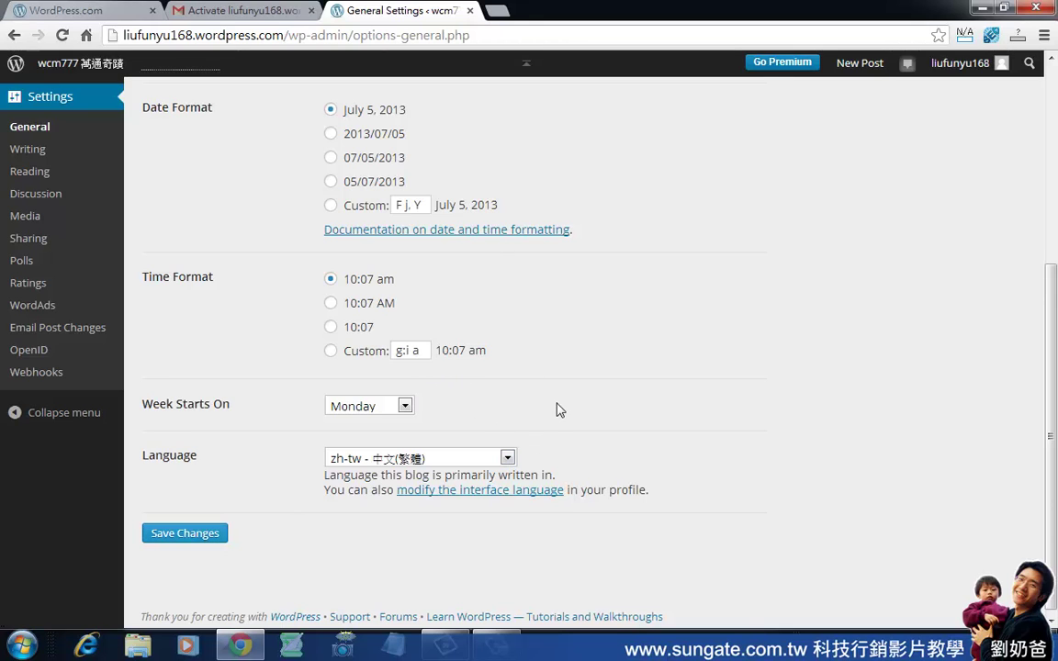
scroll(568, 414, "up", 3)
Set the blog timezone to UTC+8.
left_click(500, 286)
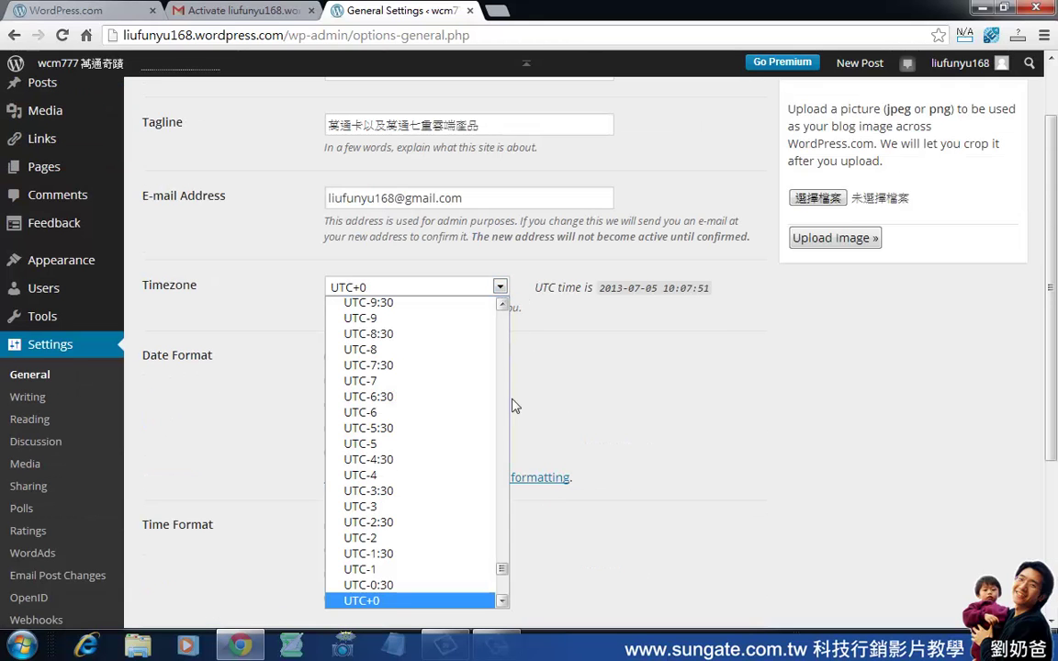
left_click_drag(503, 569, 503, 596)
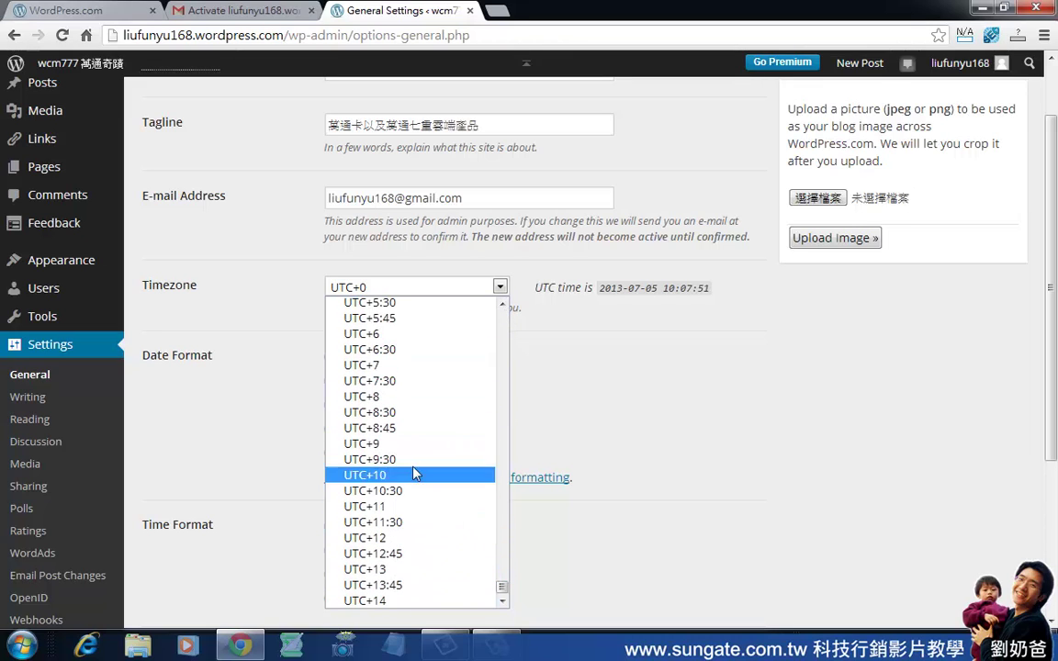
left_click(423, 396)
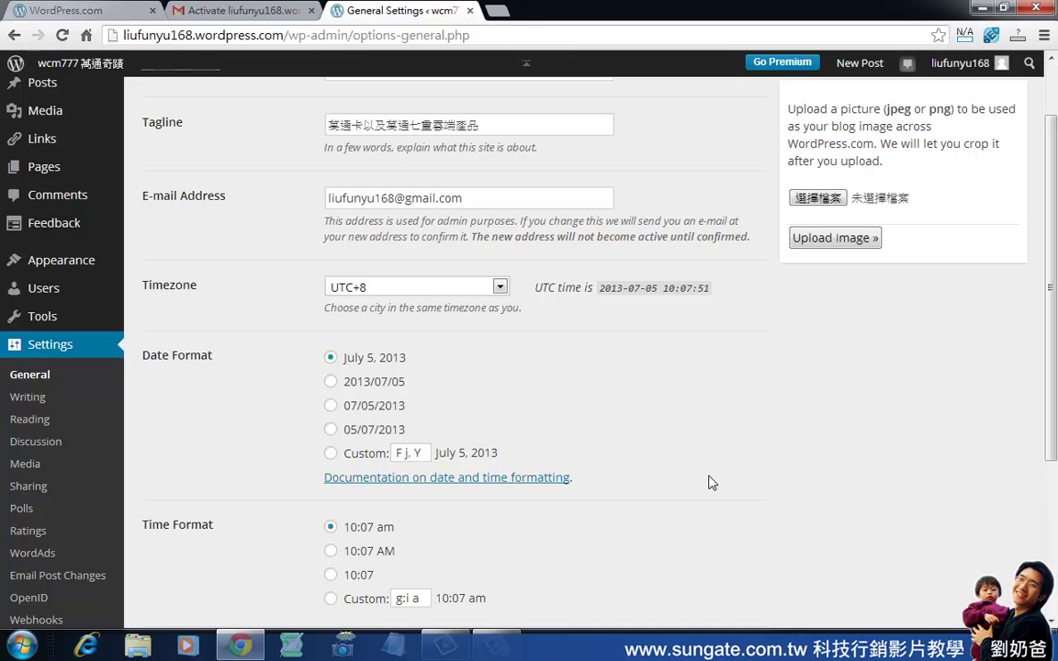
scroll(711, 482, "down", 3)
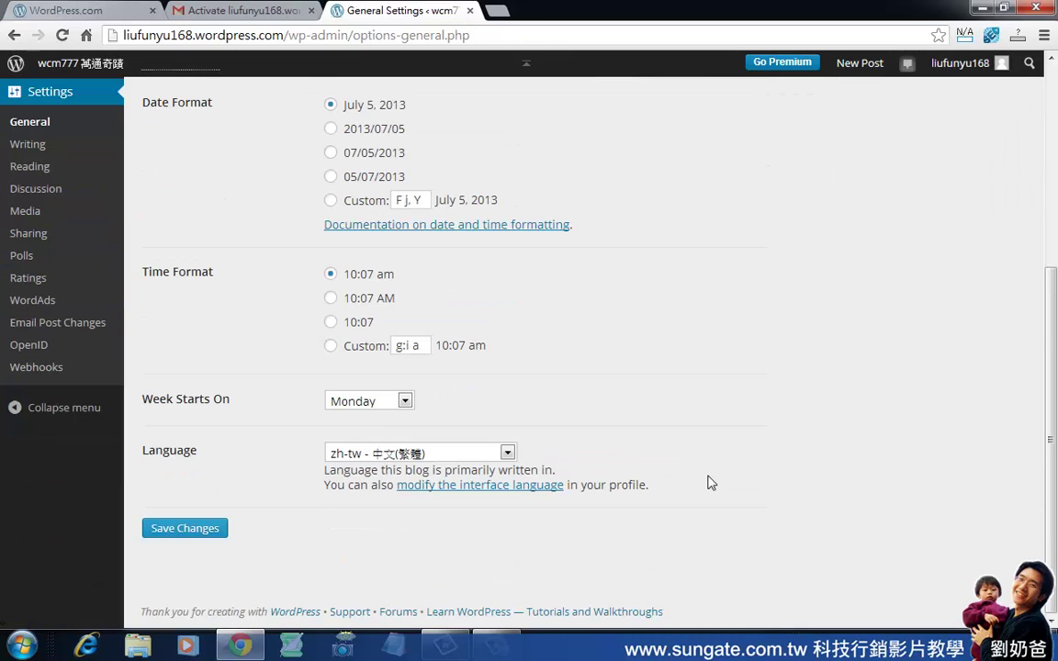
scroll(471, 469, "up", 4)
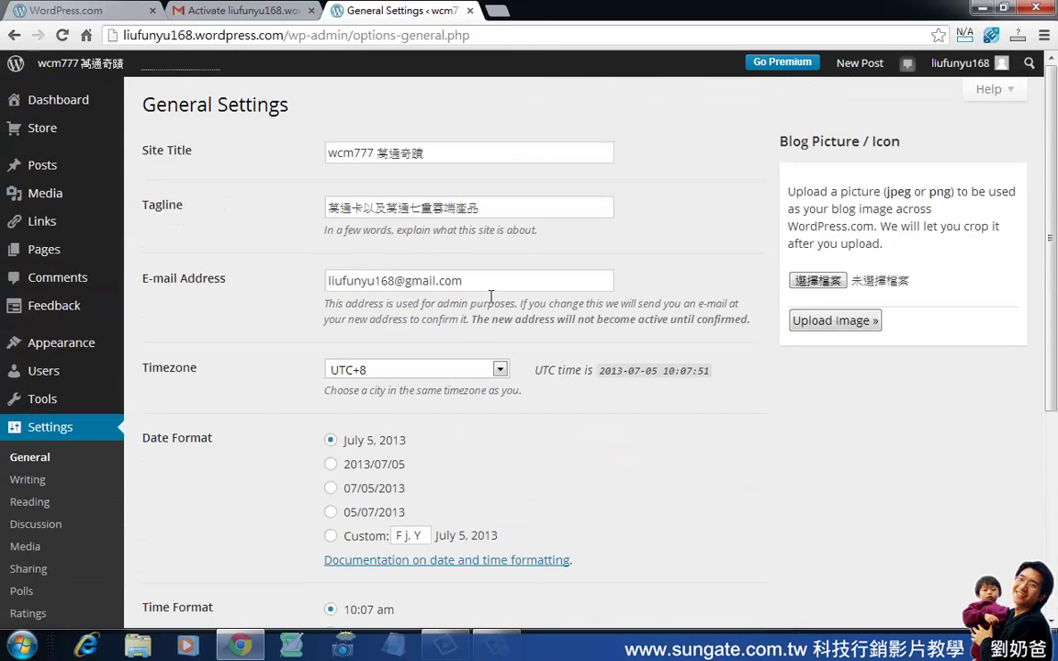
Select the admin e-mail address field, then save the general settings.
left_click_drag(487, 281, 276, 293)
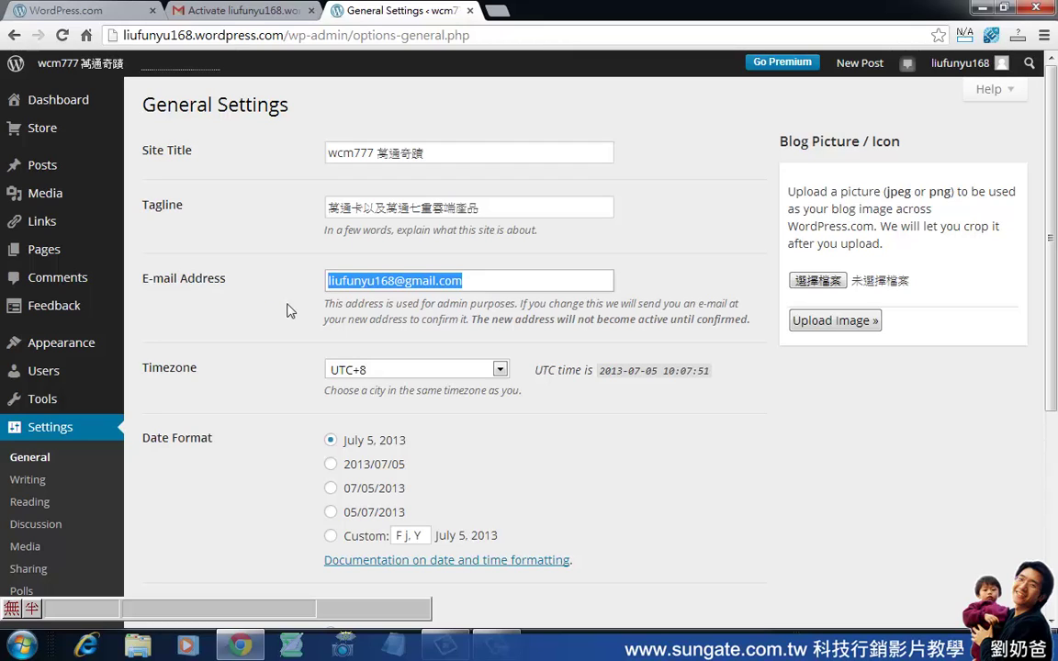
left_click(675, 464)
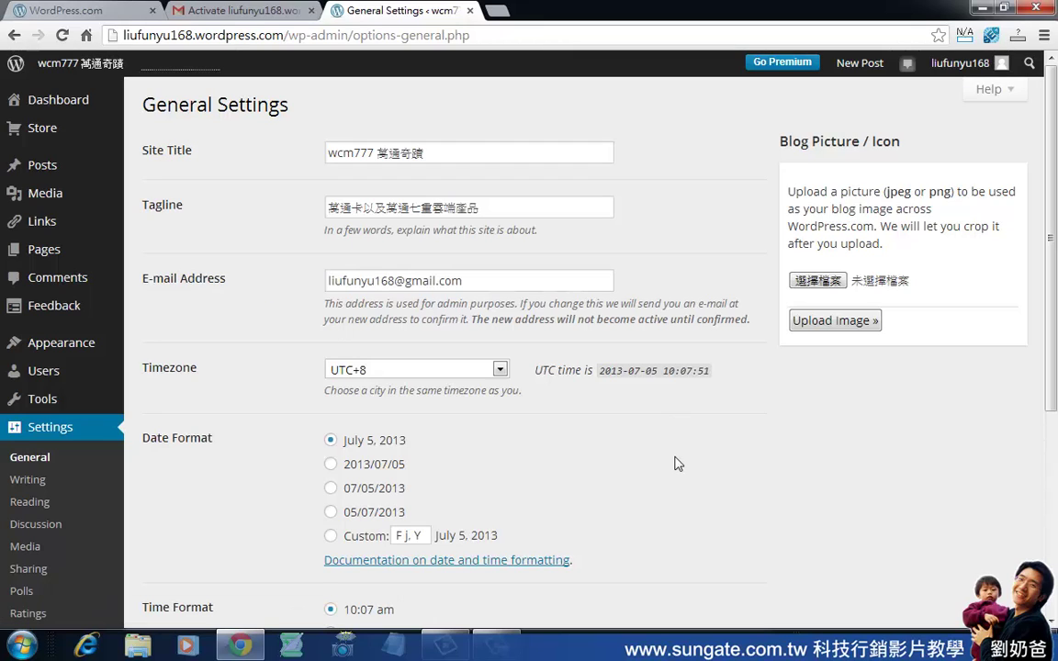
left_click_drag(466, 280, 317, 281)
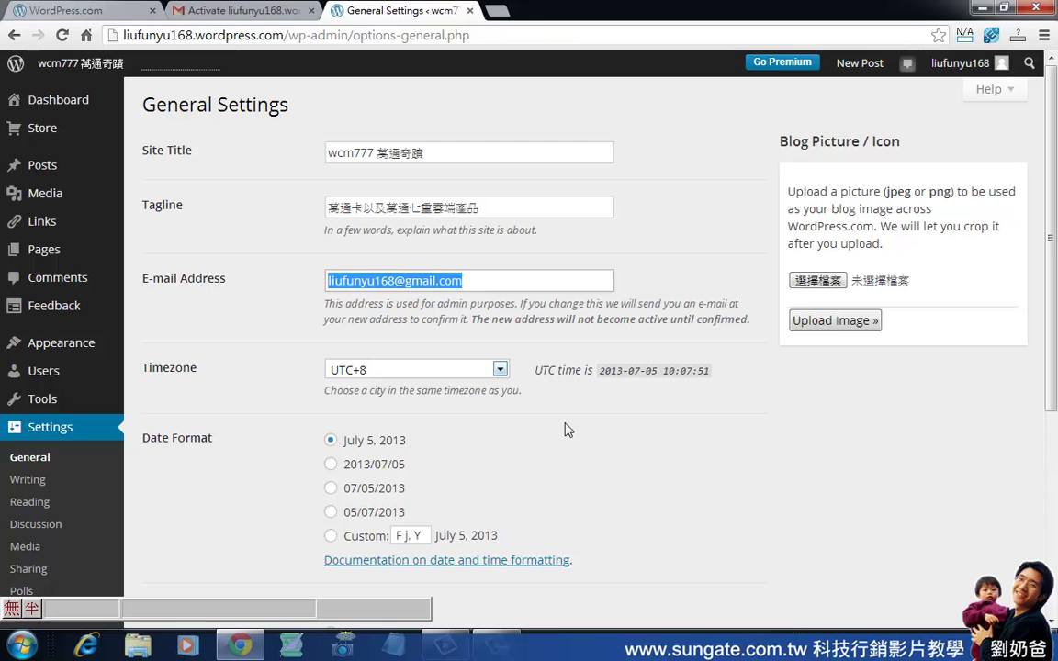
scroll(735, 478, "down", 4)
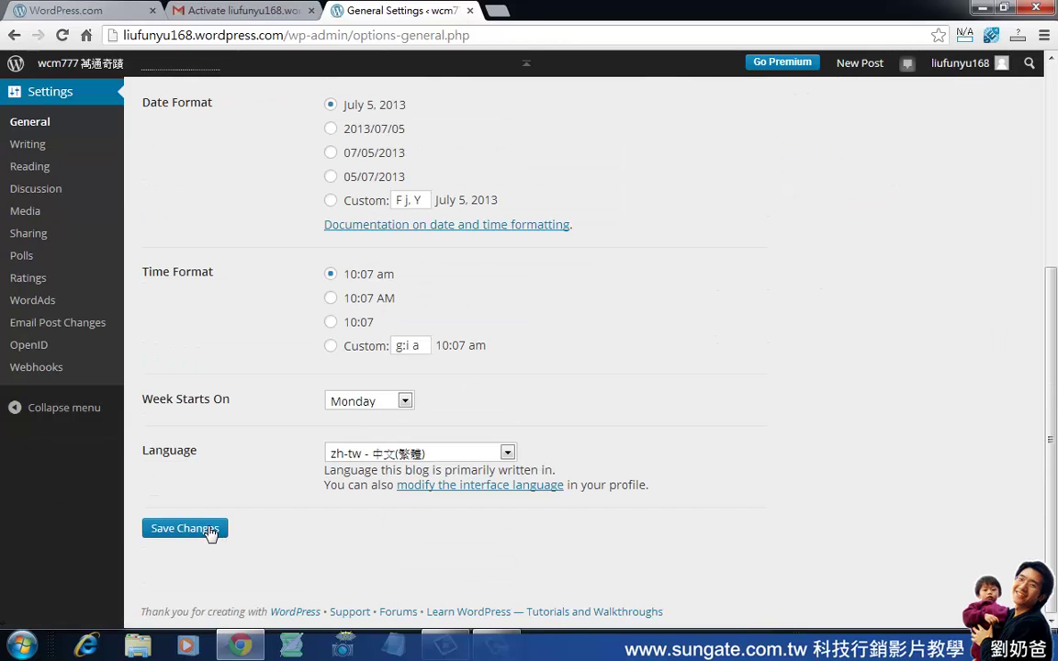
left_click(210, 530)
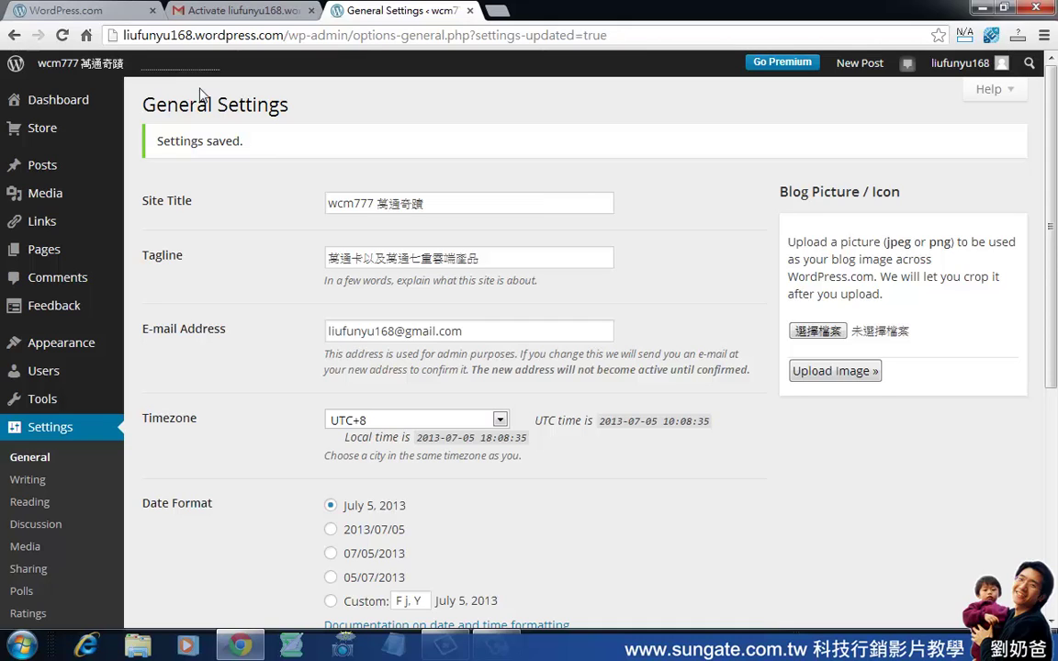
Open the blog homepage in a new tab and check the post date reads 七月 5, 2013.
mouse_move(107, 69)
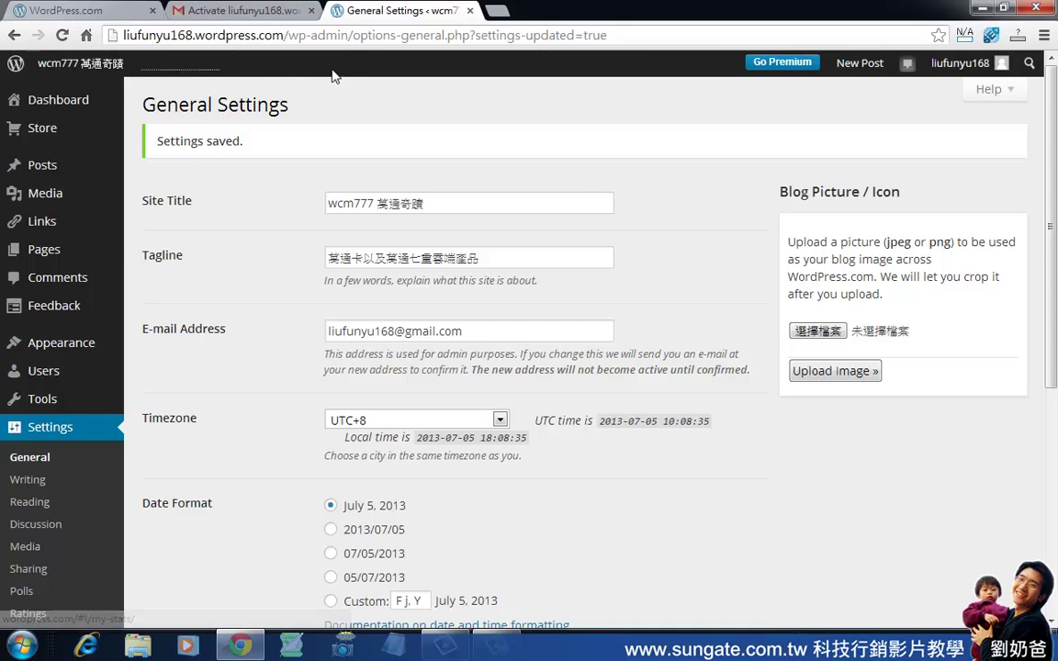
middle_click(96, 70)
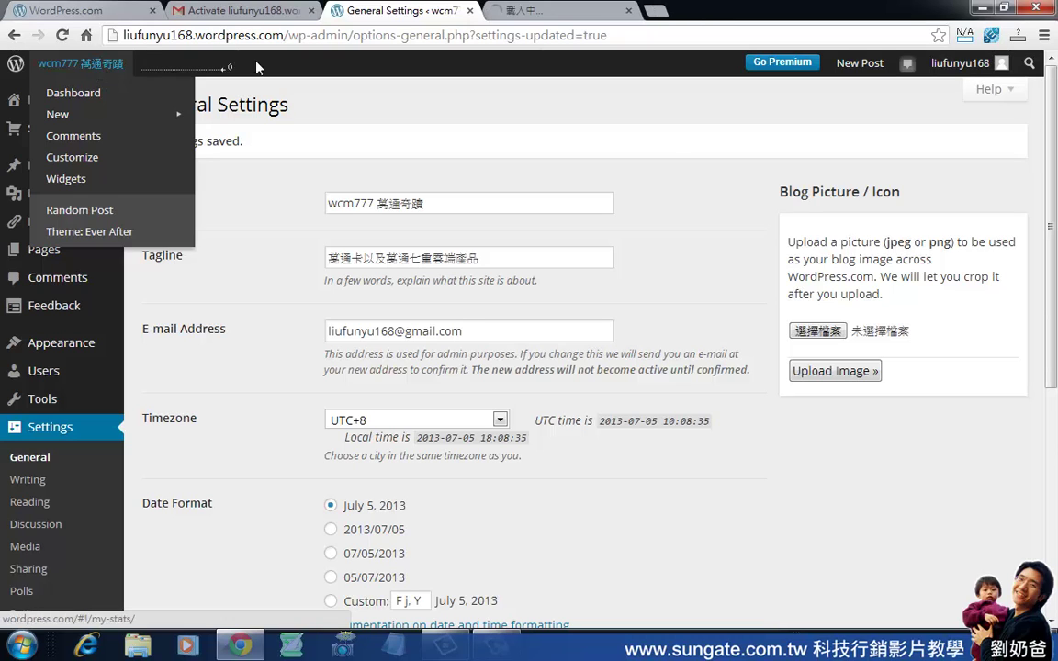
left_click(535, 13)
scroll(515, 241, "down", 5)
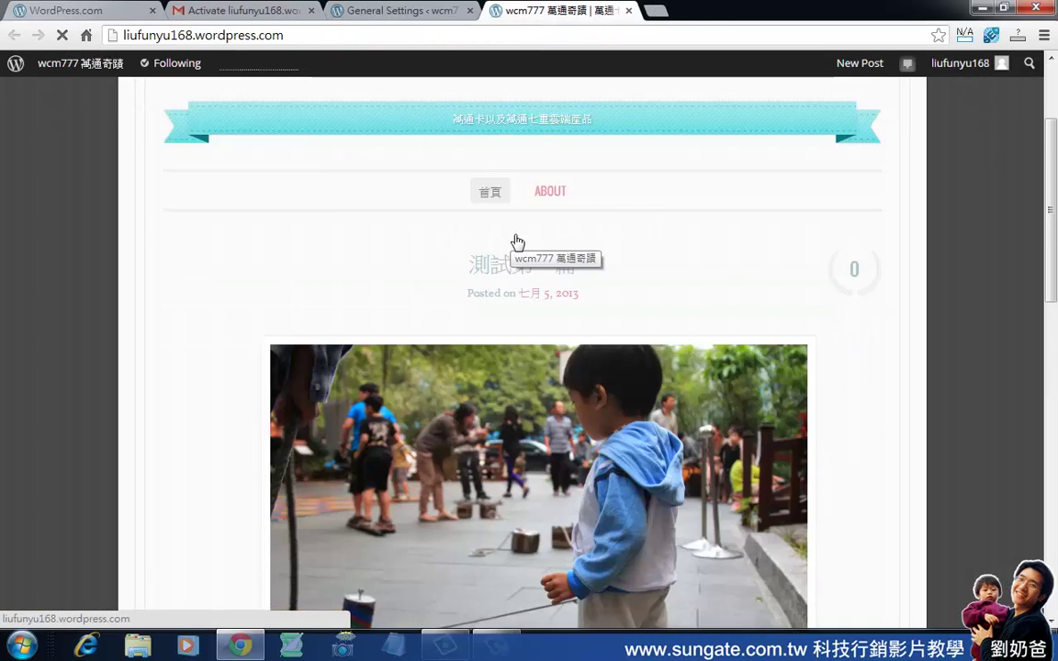
scroll(516, 240, "up", 3)
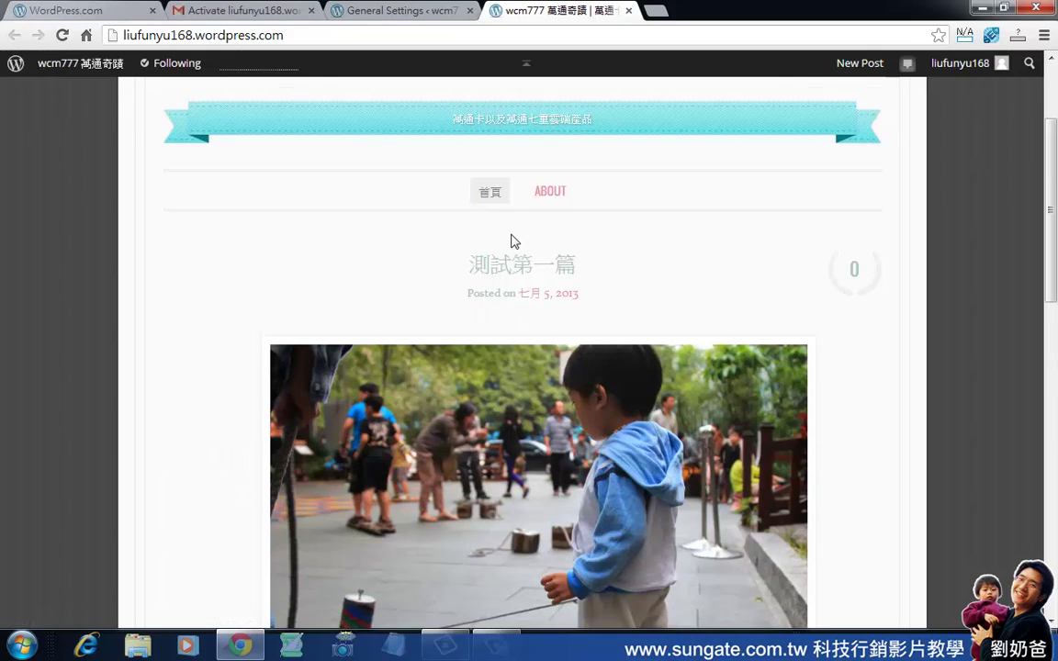
scroll(516, 241, "up", 2)
Re-save and reload the General Settings, then follow the link to modify the interface language.
left_click(422, 13)
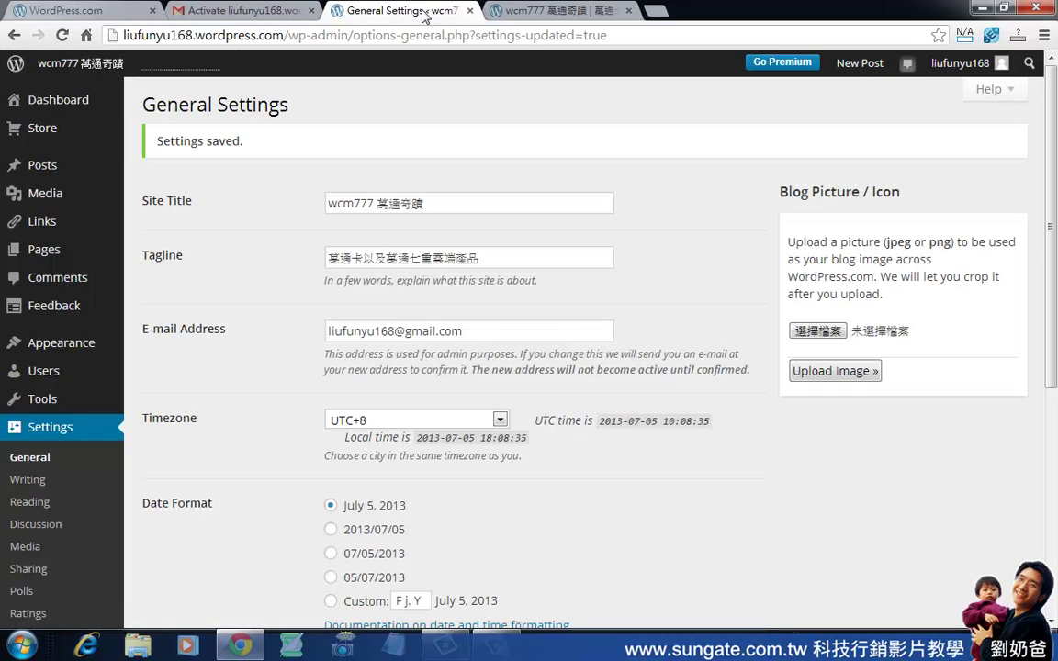
scroll(579, 466, "down", 5)
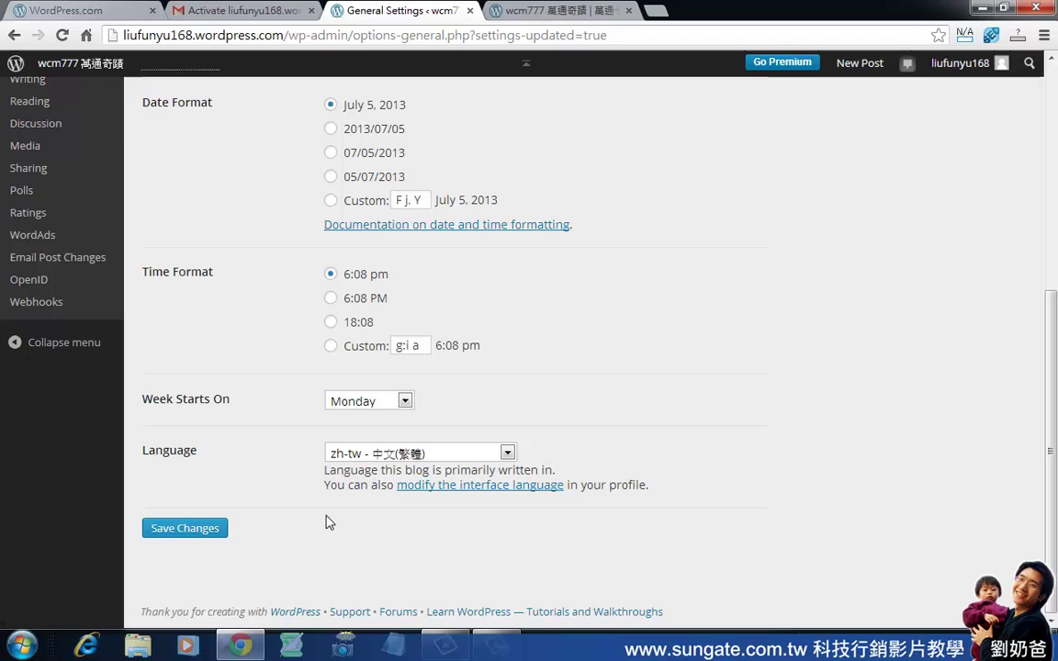
left_click(211, 531)
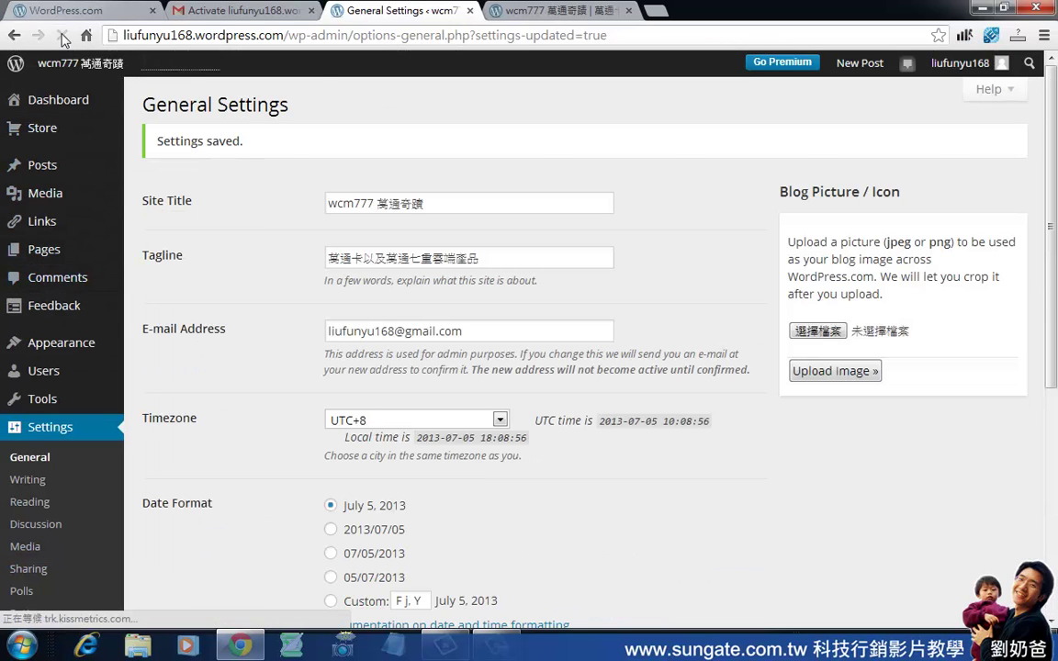
mouse_move(83, 63)
left_click(59, 35)
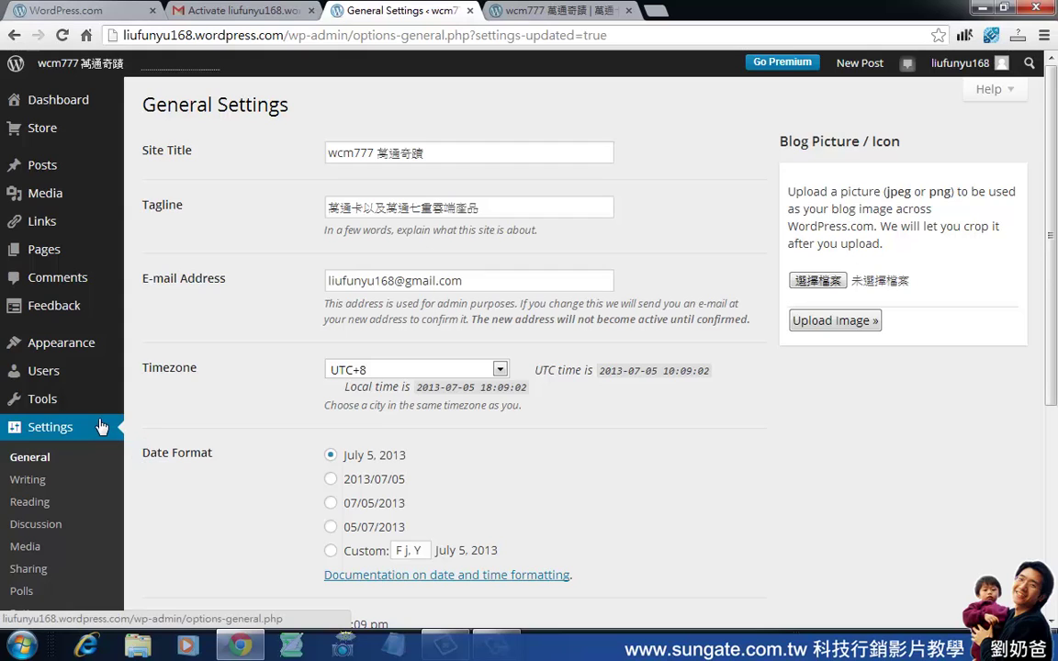
scroll(99, 425, "down", 4)
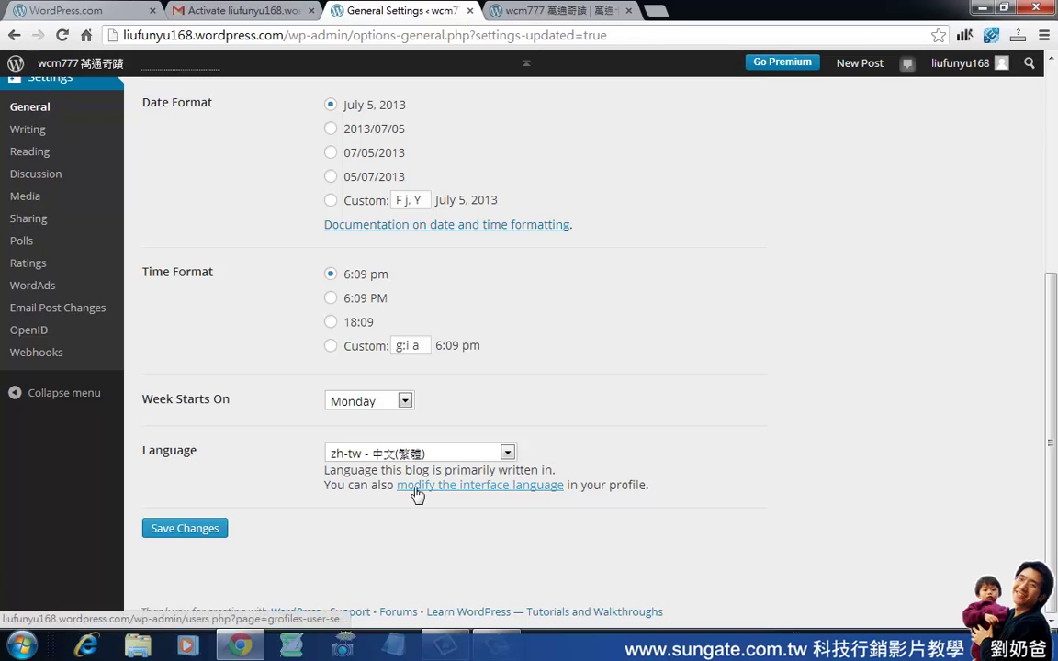
left_click(502, 487)
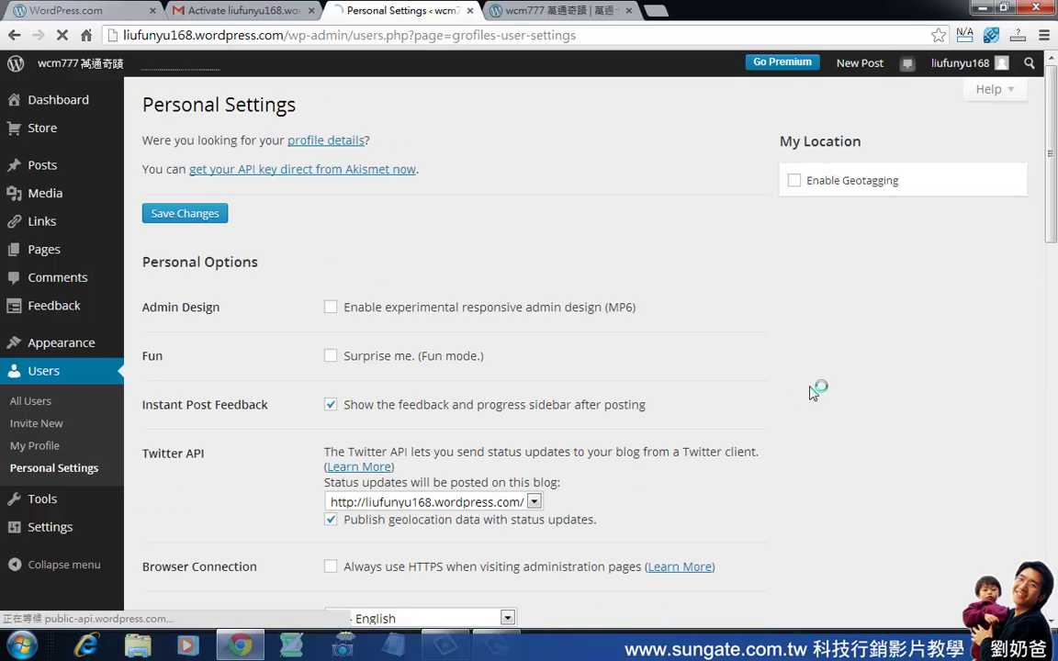
Set the Personal Settings interface language to zh-tw - 中文(繁體) and save.
scroll(647, 414, "down", 12)
scroll(646, 413, "down", 3)
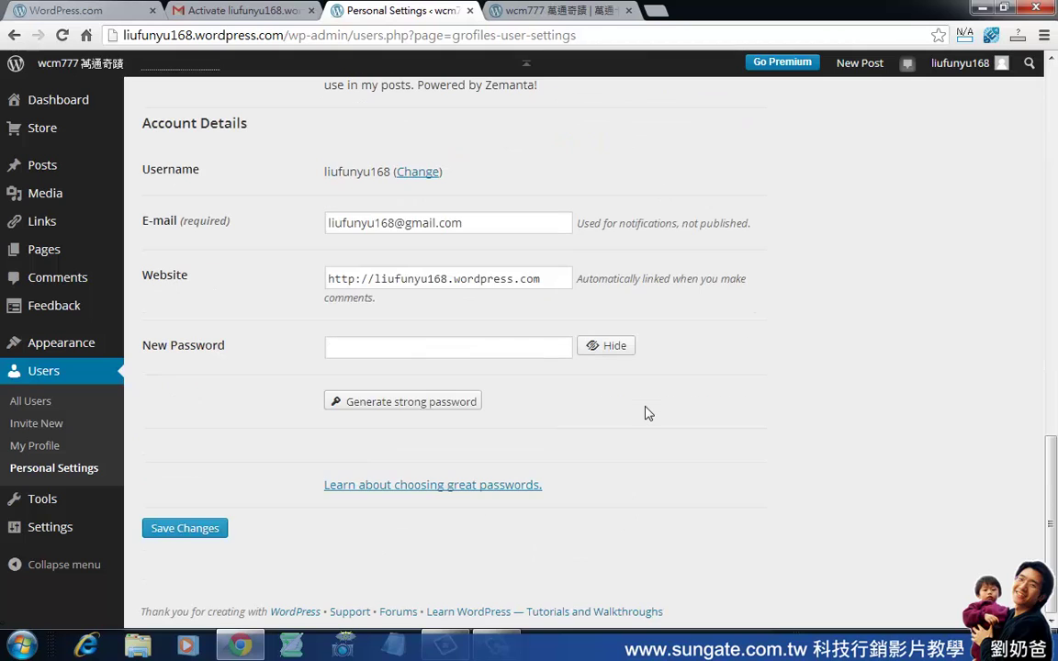
scroll(647, 413, "up", 10)
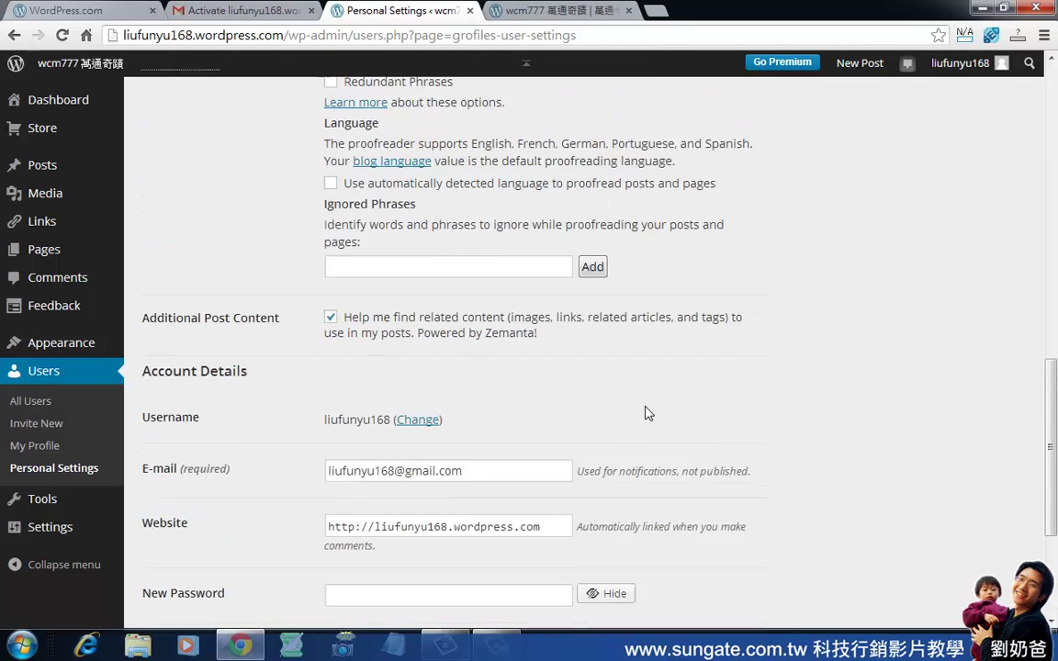
scroll(647, 413, "up", 2)
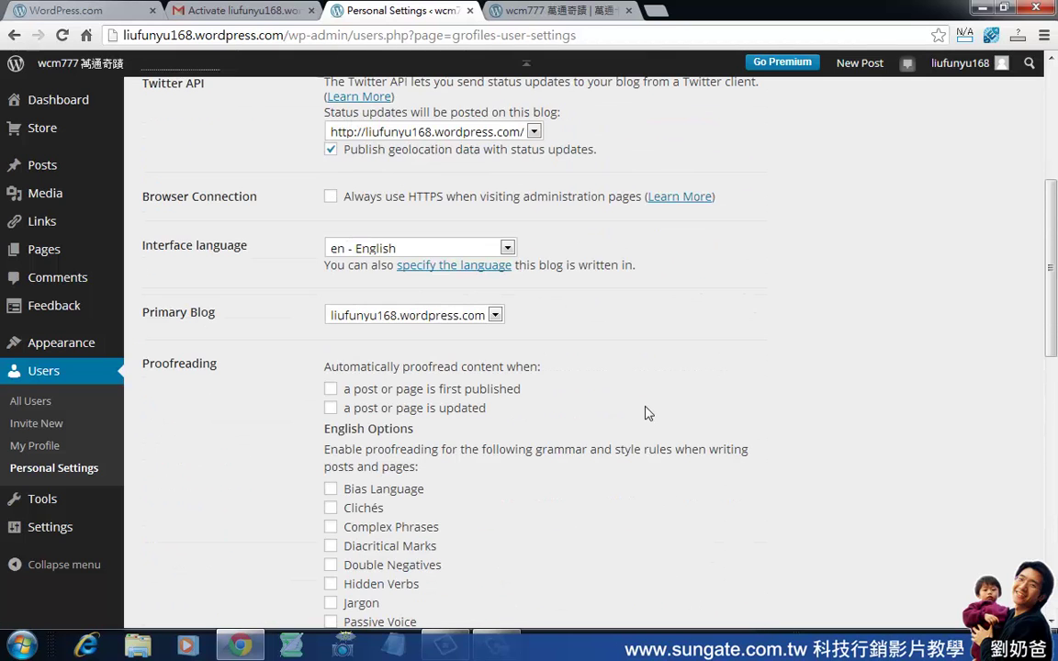
scroll(647, 413, "up", 4)
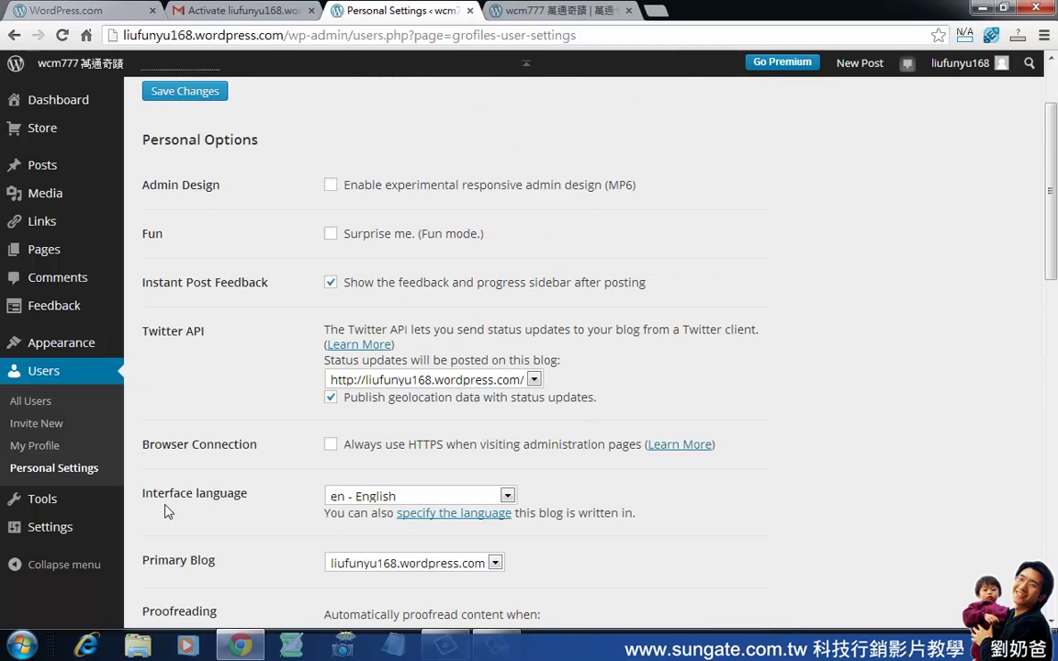
left_click(505, 497)
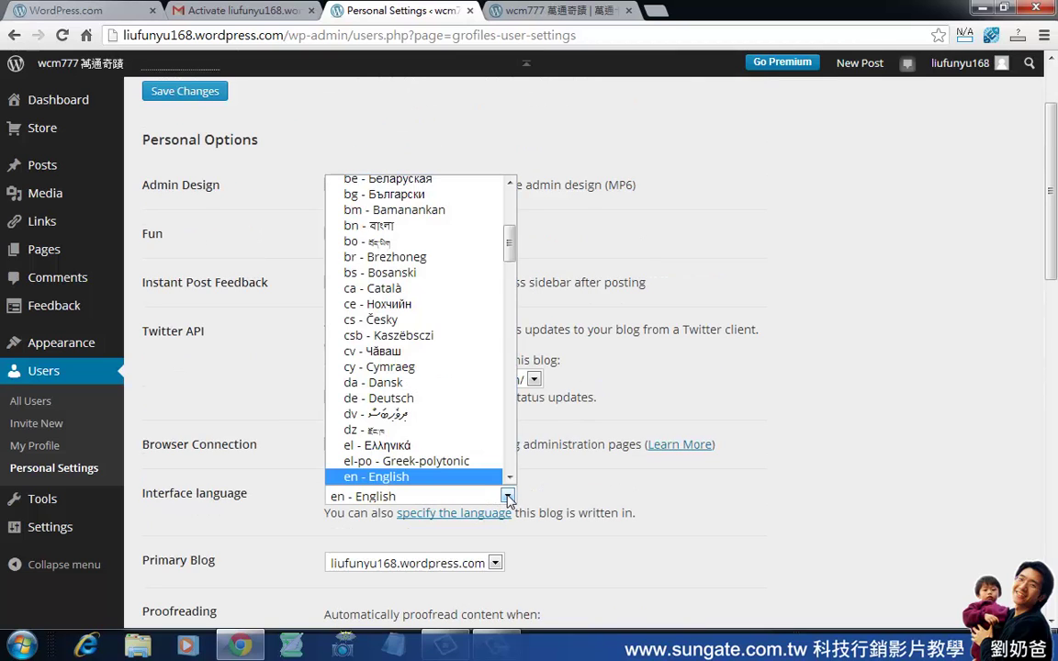
scroll(508, 258, "down", 2)
left_click_drag(508, 255, 514, 502)
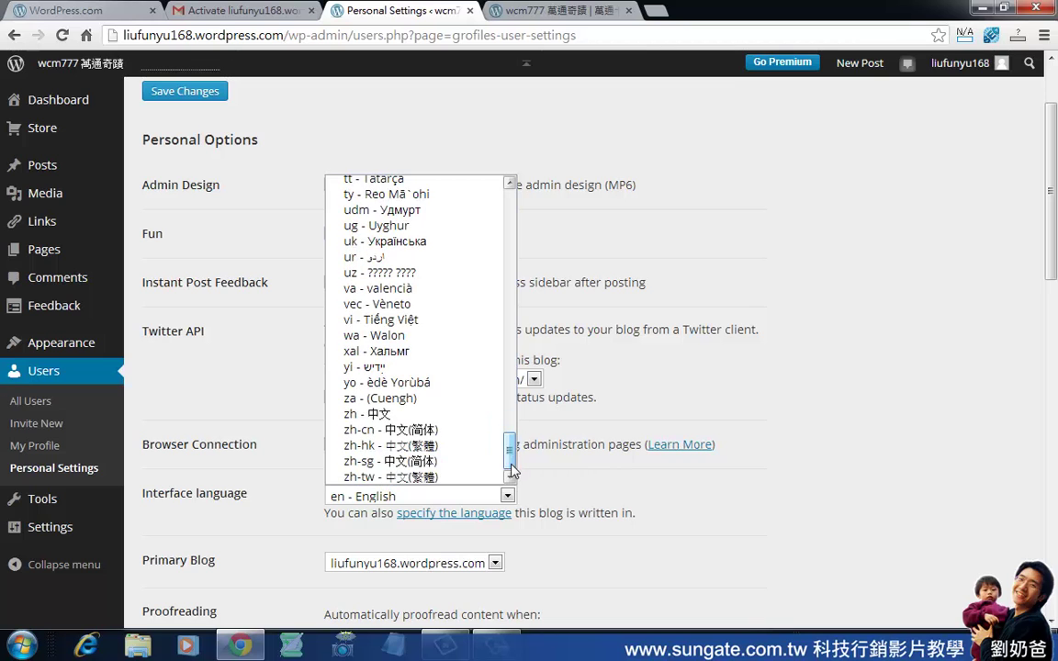
left_click(464, 546)
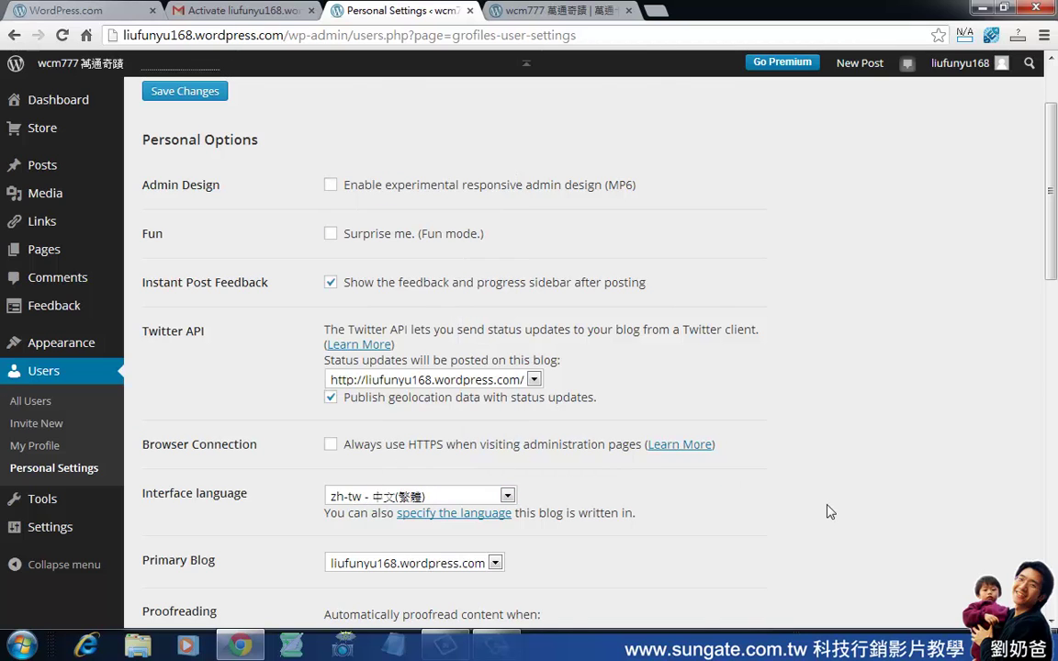
scroll(830, 512, "down", 15)
left_click(200, 533)
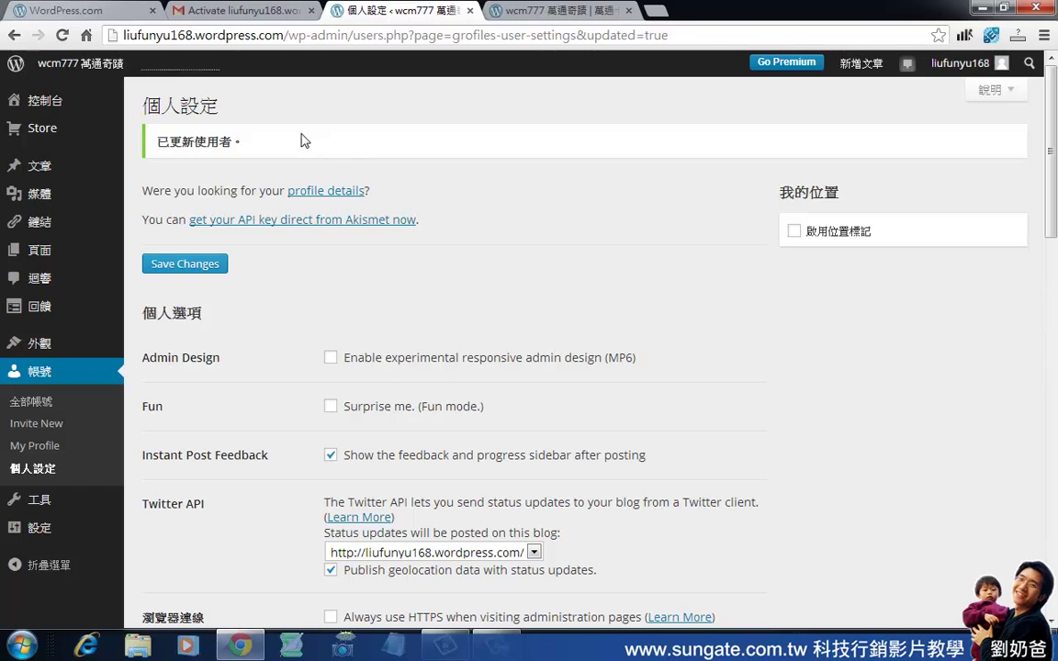
Open the 文章 (Posts) list showing the published post 測試第一篇.
mouse_move(41, 169)
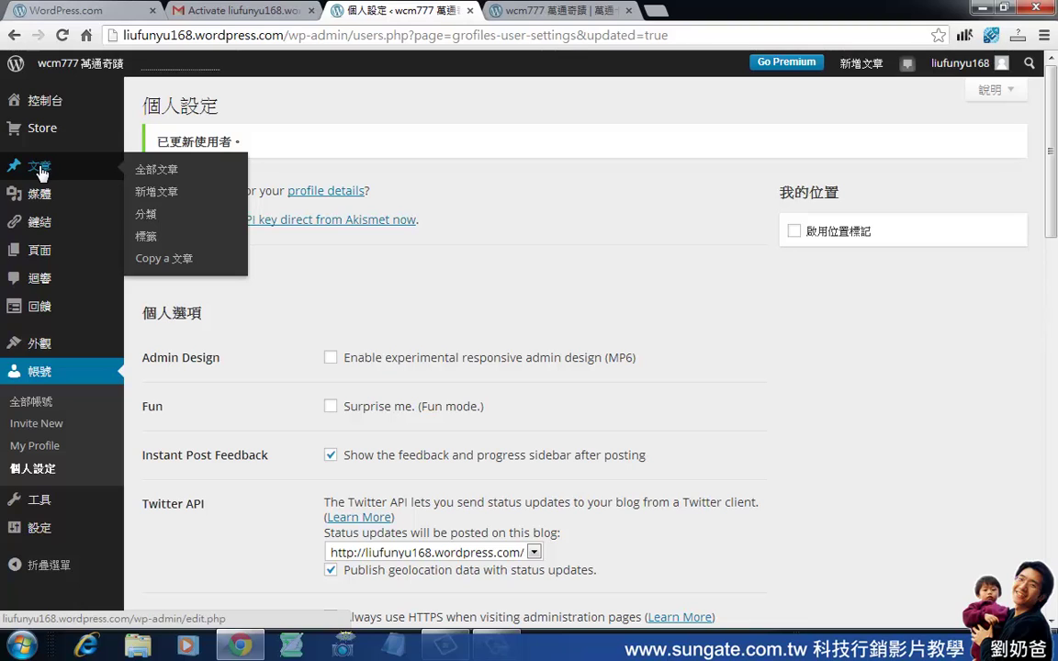
left_click(39, 171)
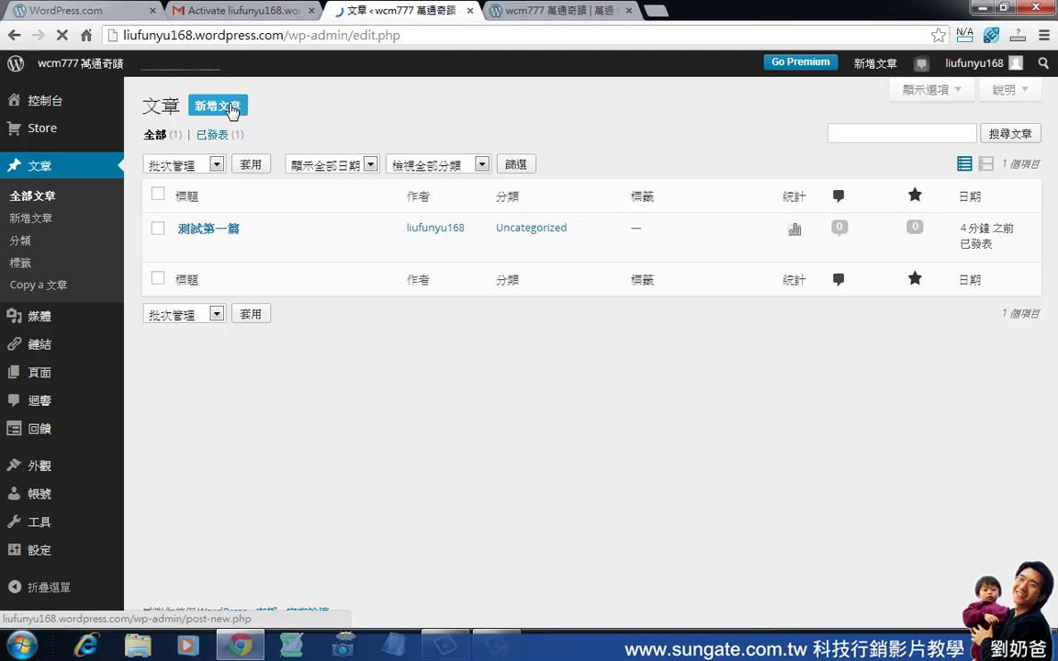
Start a new post and give it the title 第二篇文章.
left_click(232, 110)
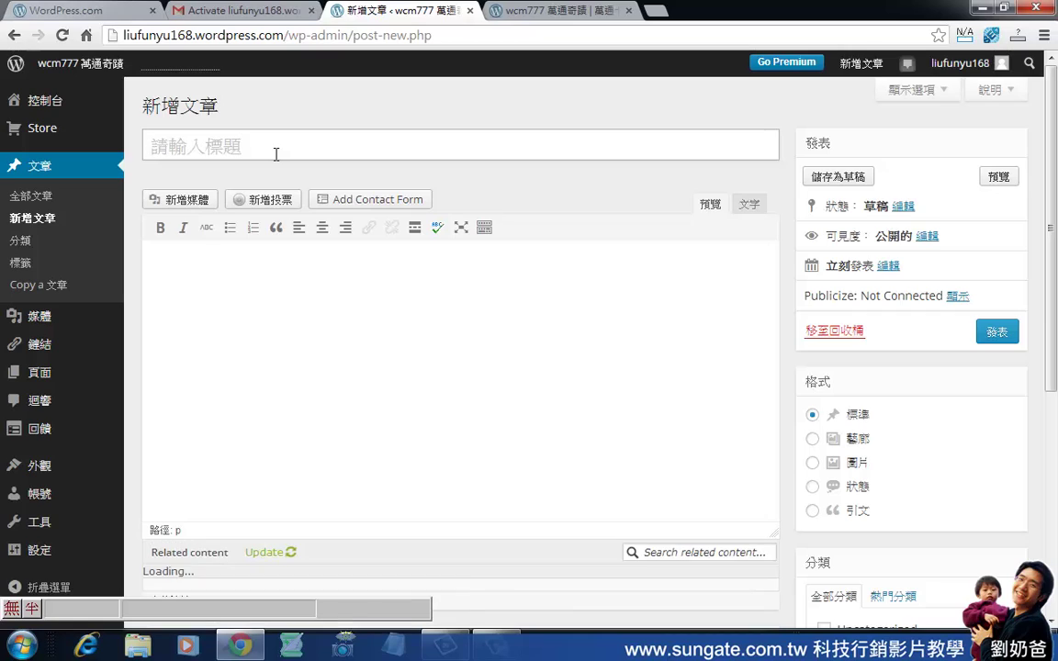
type("p")
key("BackSpace")
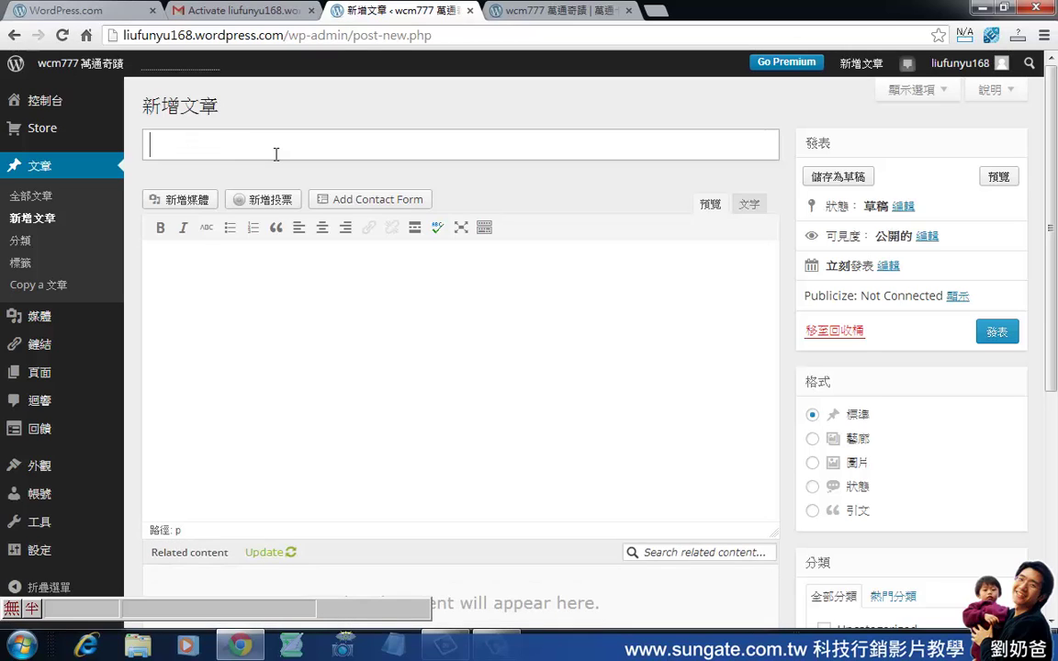
type("第二篇文")
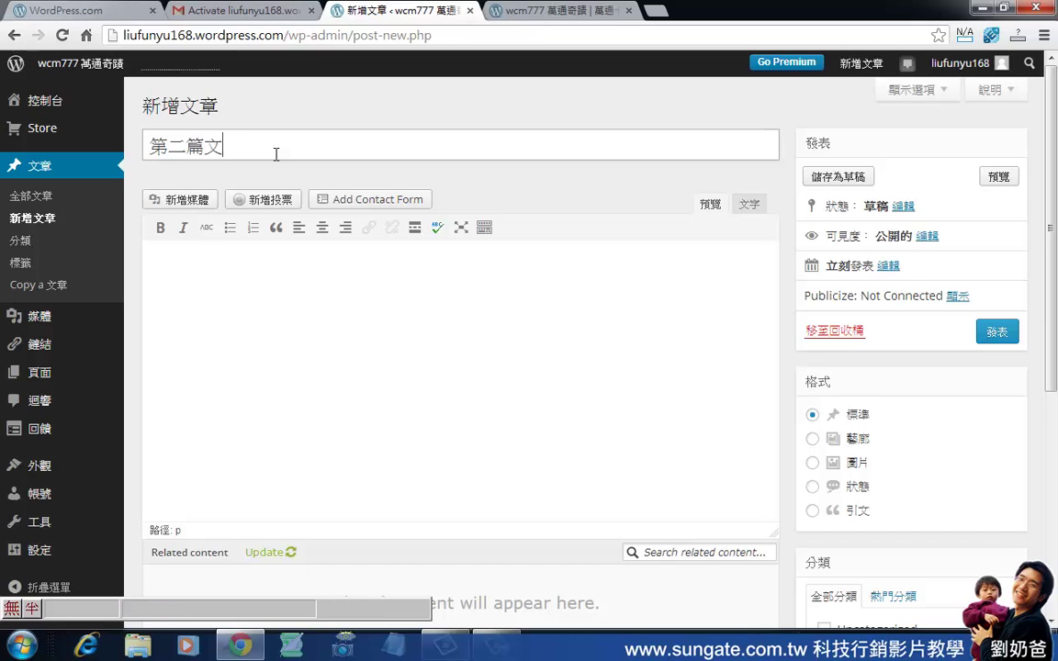
type("章")
Write 第二篇文章 as the post body and bring up the Insert Media dialog.
left_click(318, 355)
type("第二")
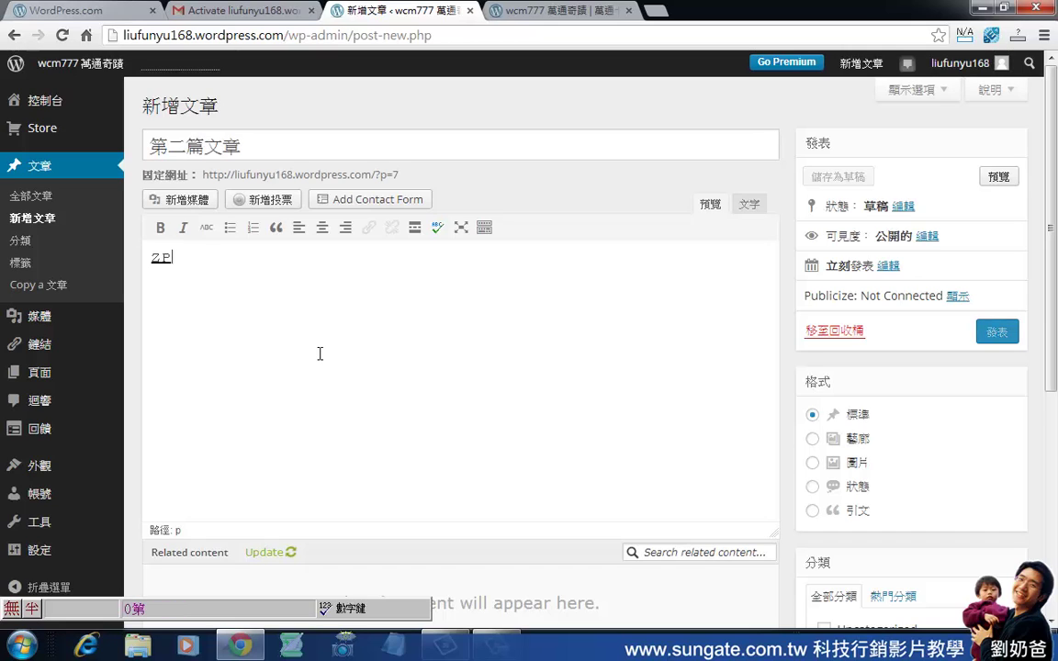
type("篇文章")
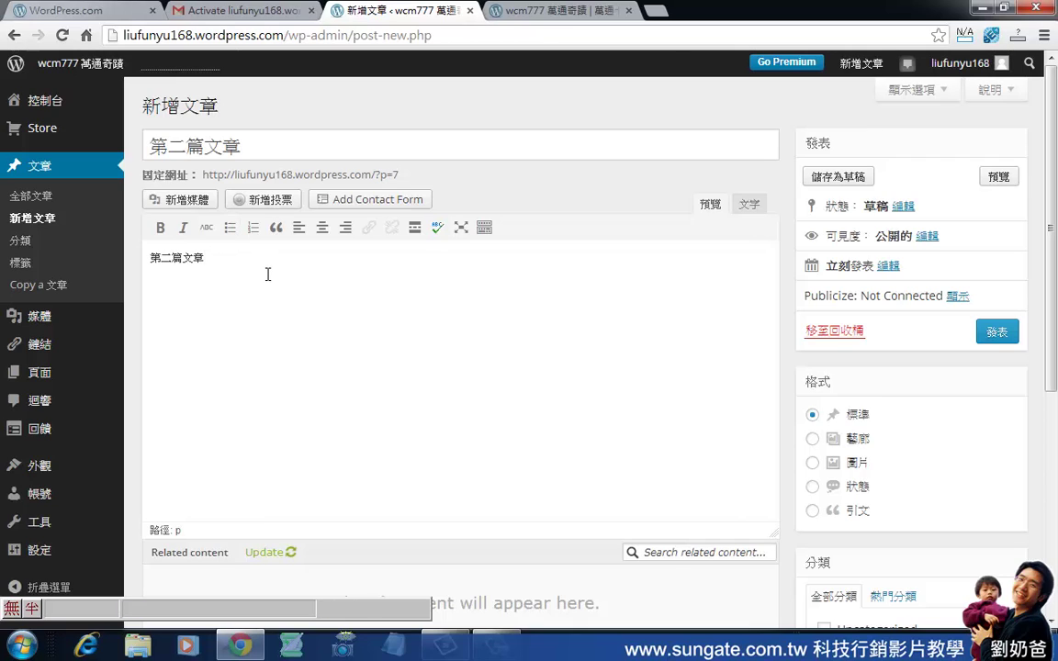
left_click(189, 201)
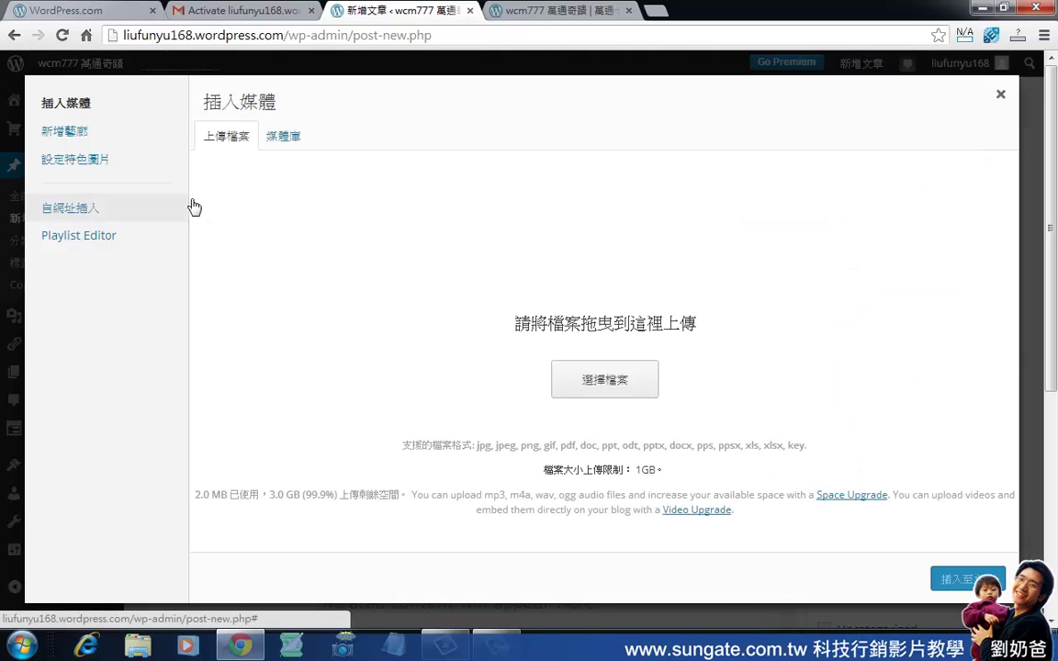
Upload 圖片 1 from the computer to the media library and select the Google screenshot for the post.
left_click(578, 380)
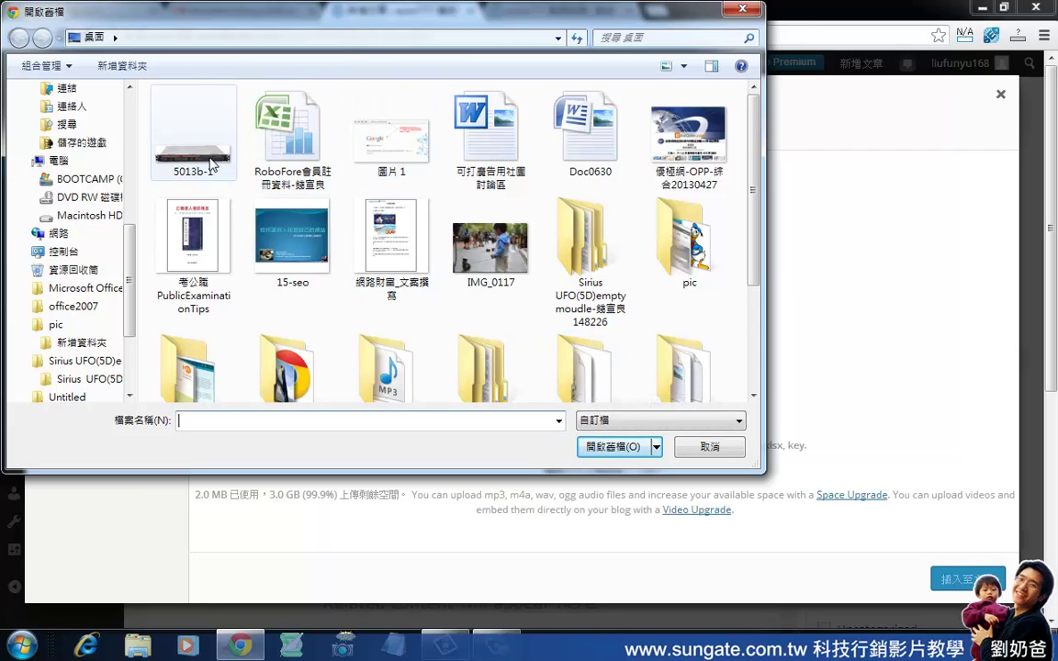
double_click(359, 129)
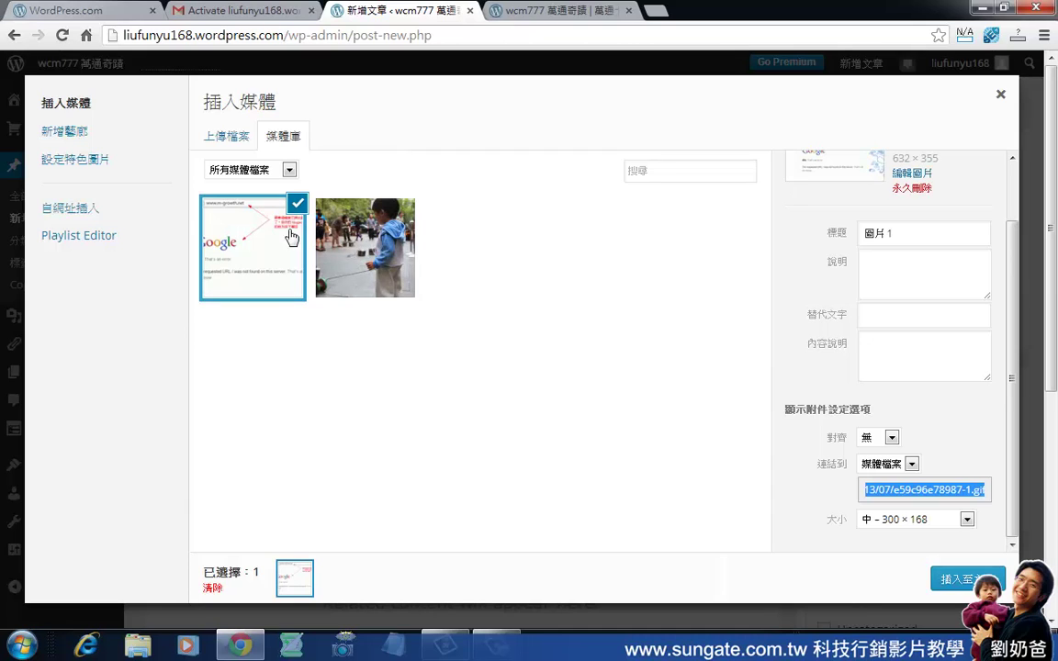
left_click(363, 202)
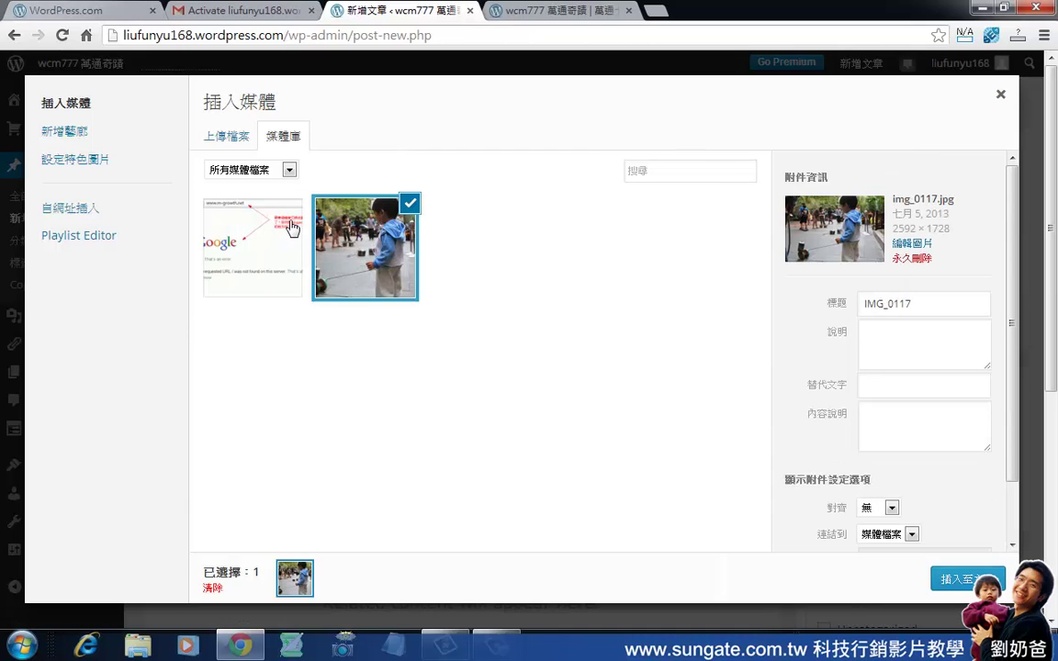
left_click(292, 228)
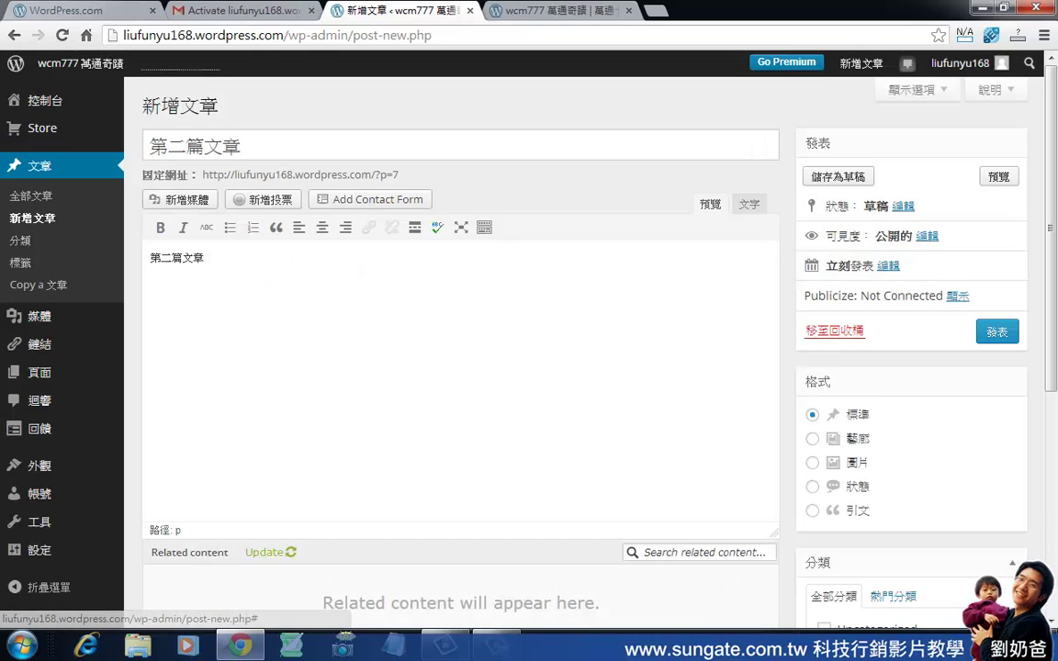
Insert the selected Google screenshot into the post body.
left_click(960, 579)
left_click(352, 324)
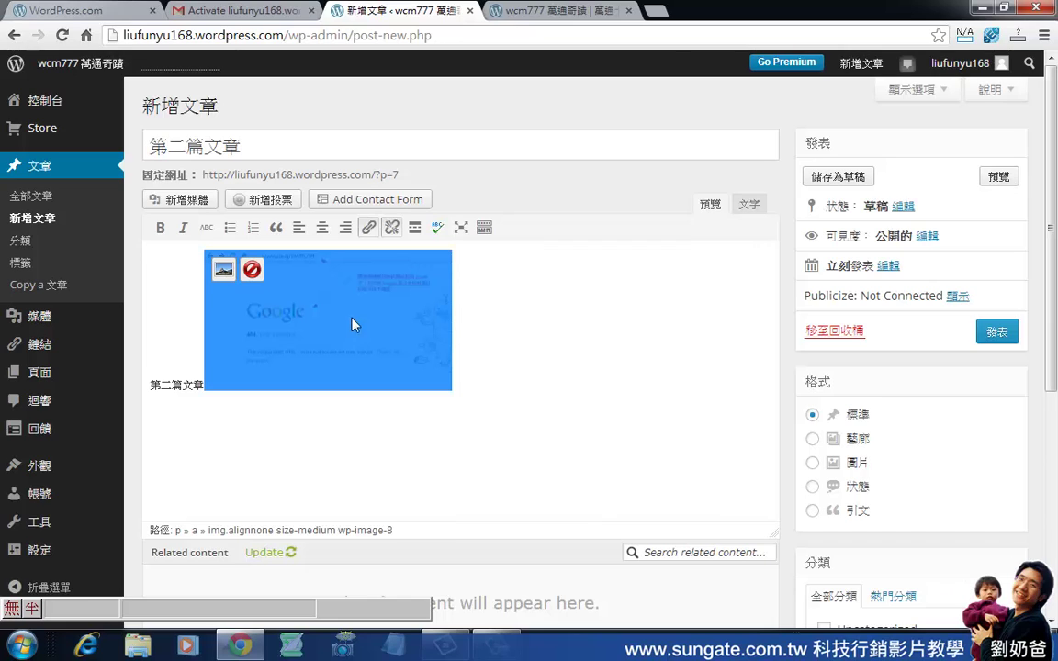
left_click_drag(347, 304, 241, 397)
left_click(198, 389)
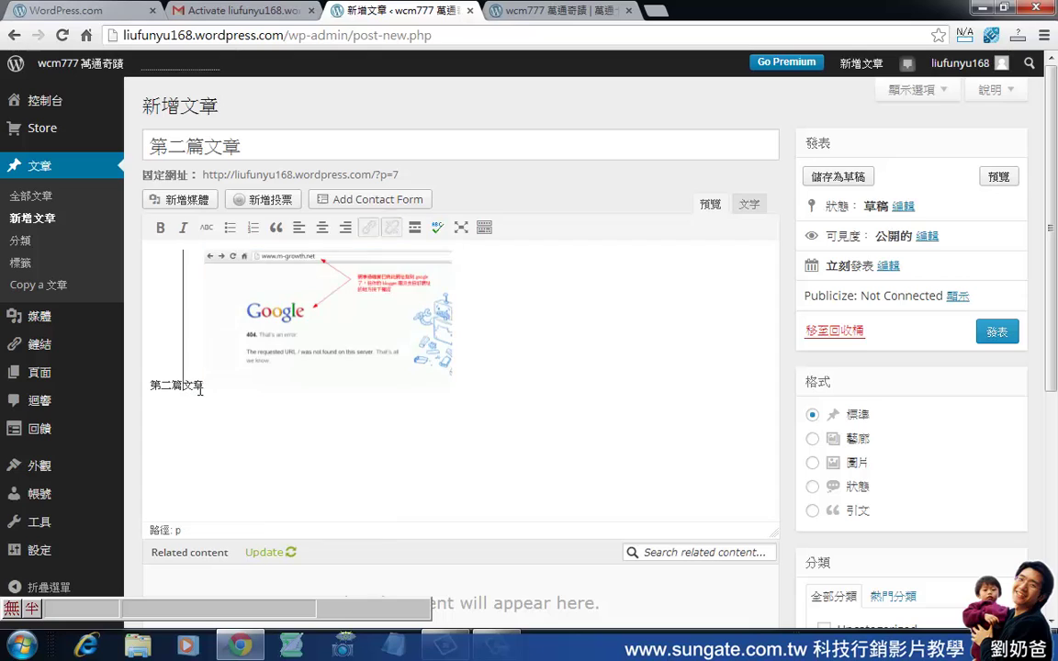
Put the screenshot on its own line below the 第二篇文章 text and publish the post.
left_click(208, 390)
left_click(209, 393)
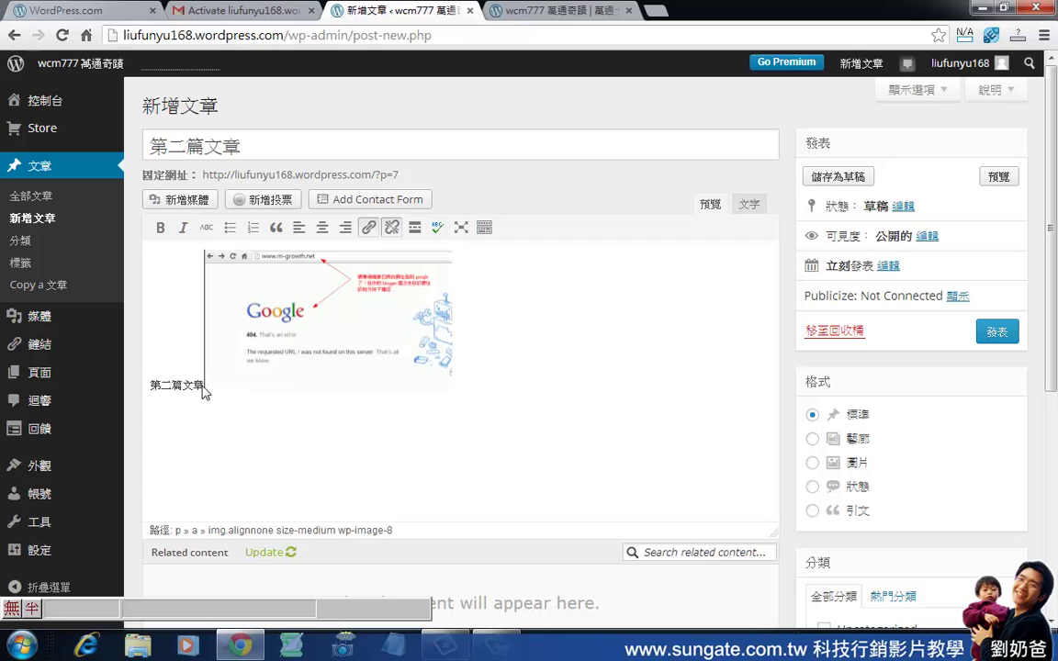
key("Return")
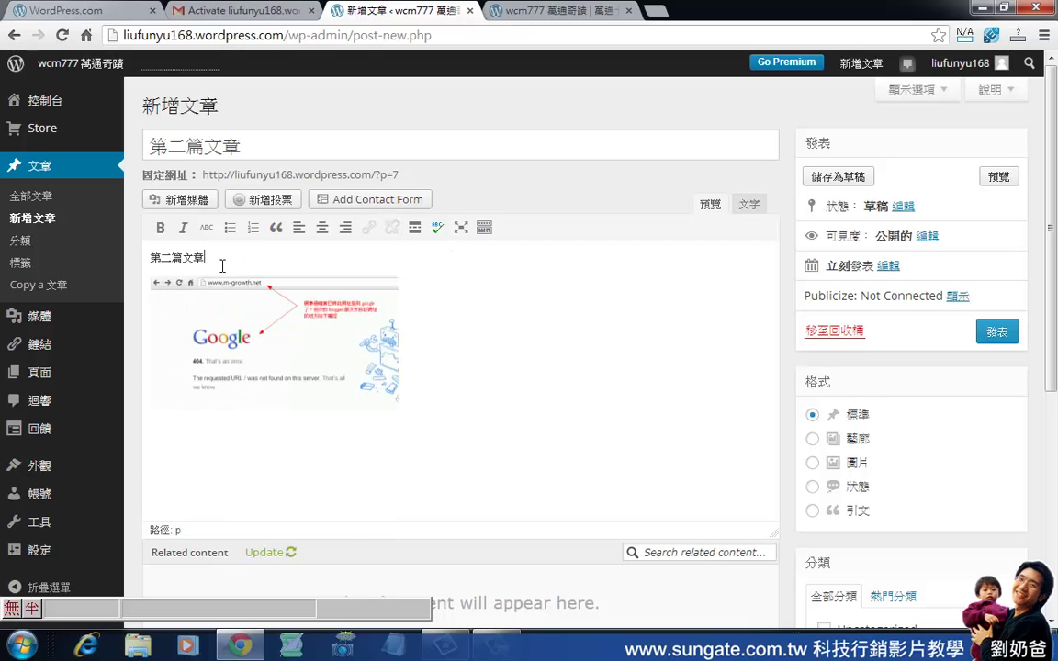
left_click(570, 317)
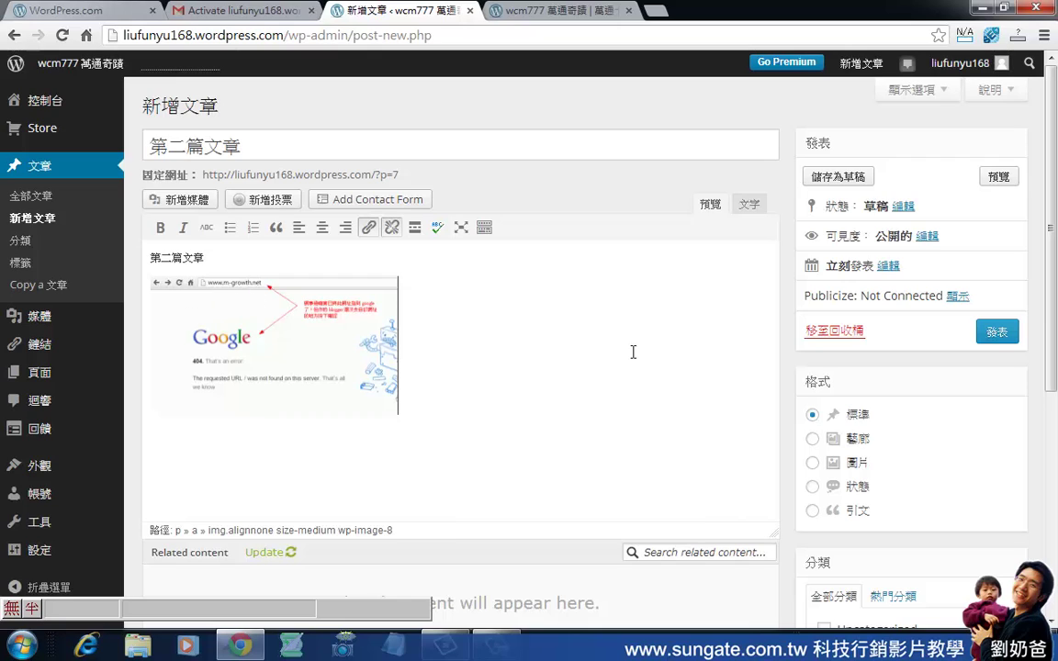
left_click(1001, 335)
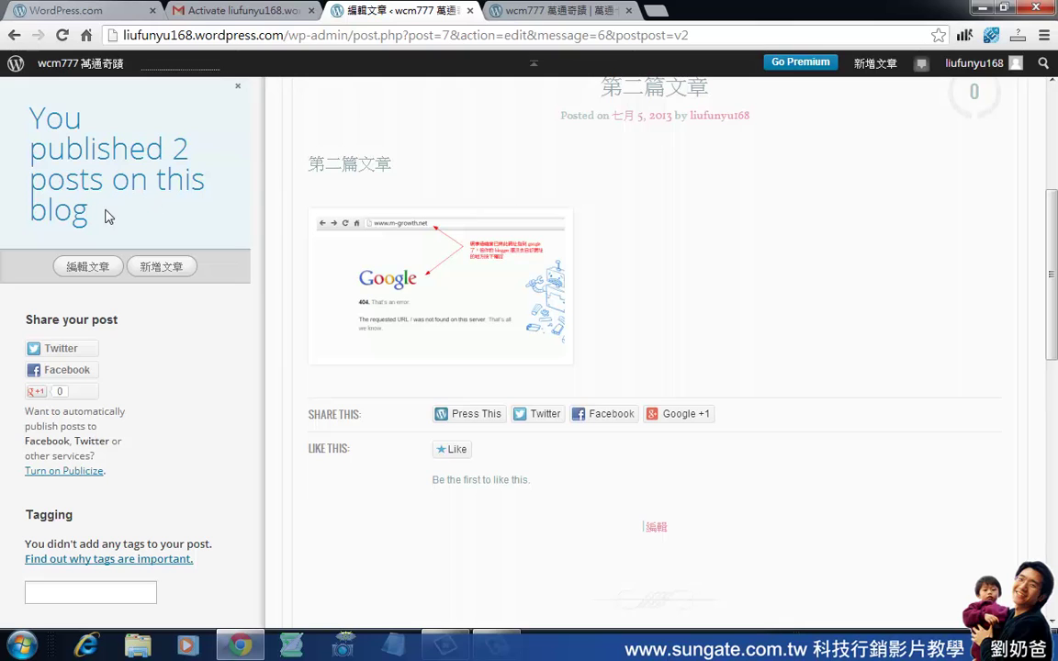
Review the published post preview, then dismiss the summary panel to show the live 第二篇文章 page.
scroll(519, 378, "up", 3)
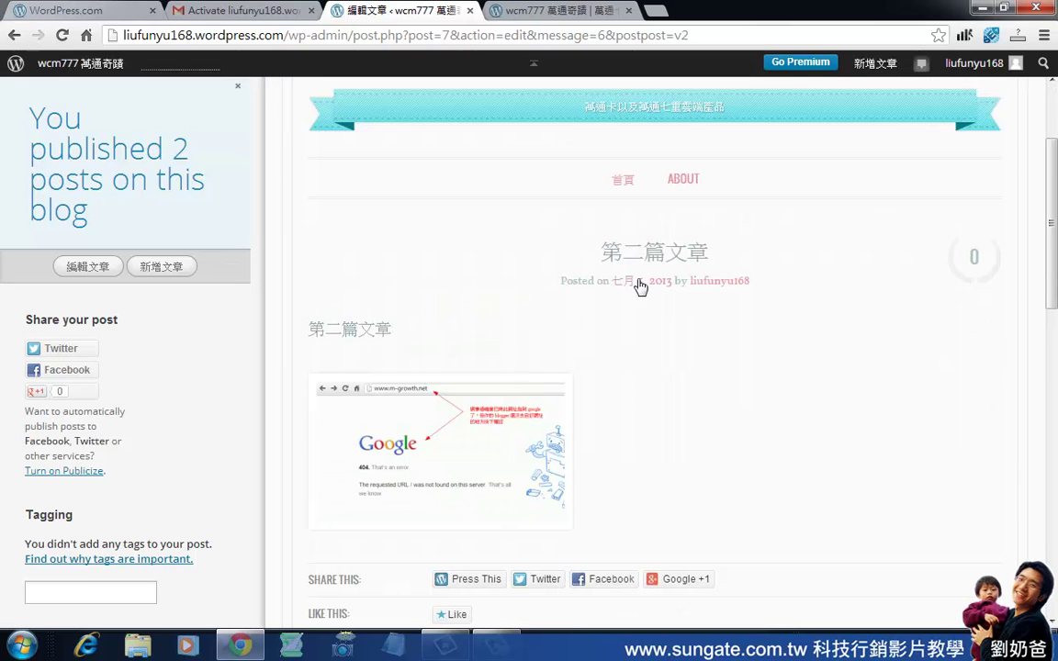
scroll(500, 322, "down", 3)
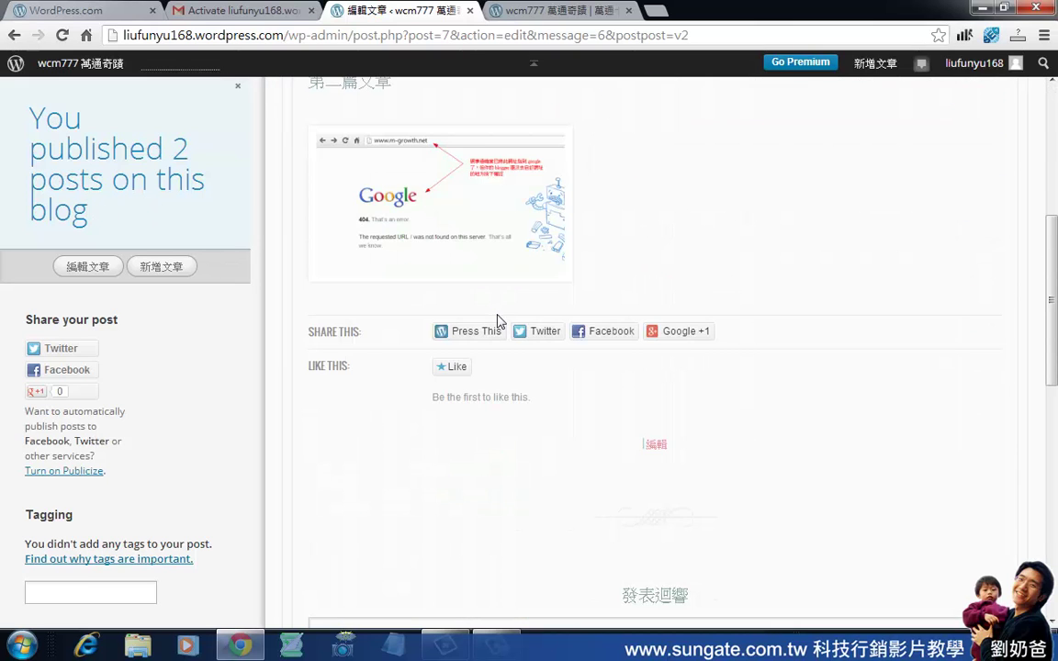
scroll(499, 321, "up", 5)
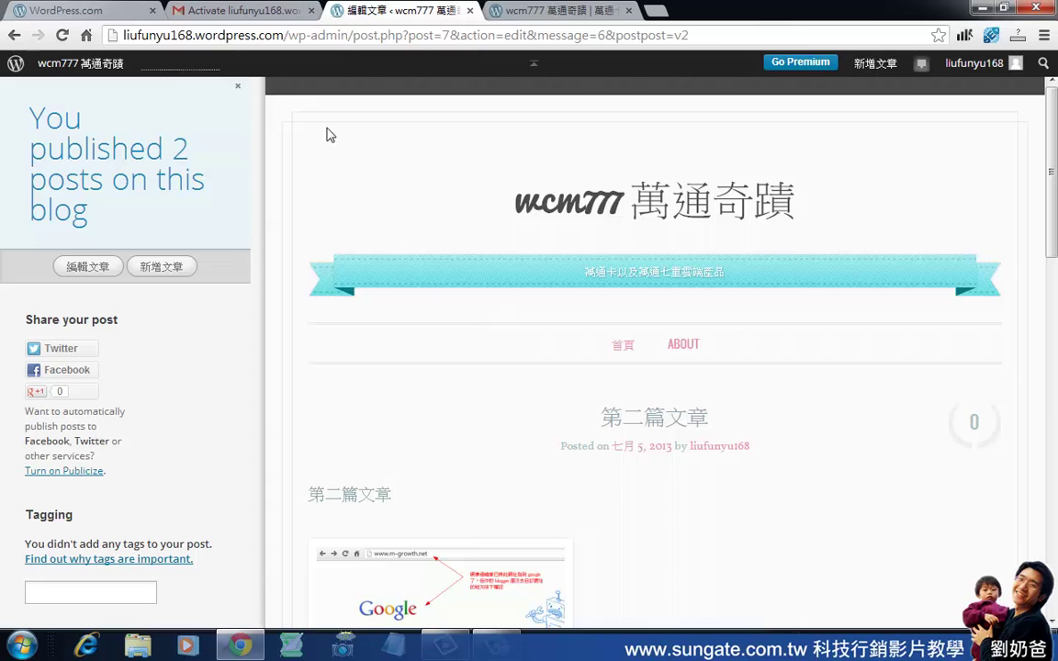
left_click(240, 89)
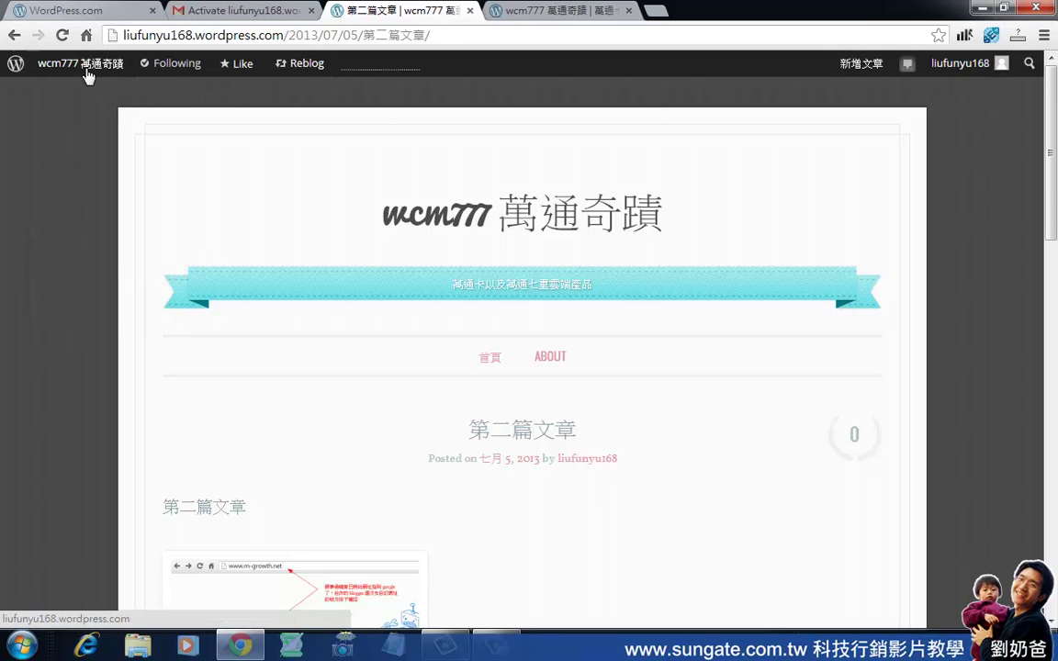
mouse_move(101, 75)
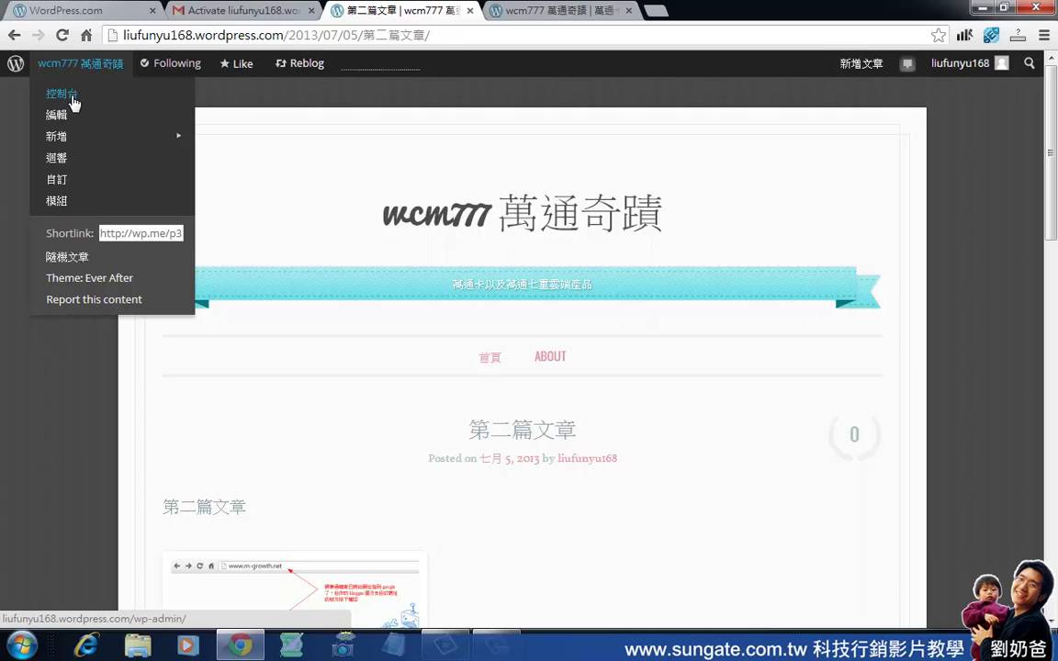
mouse_move(1017, 72)
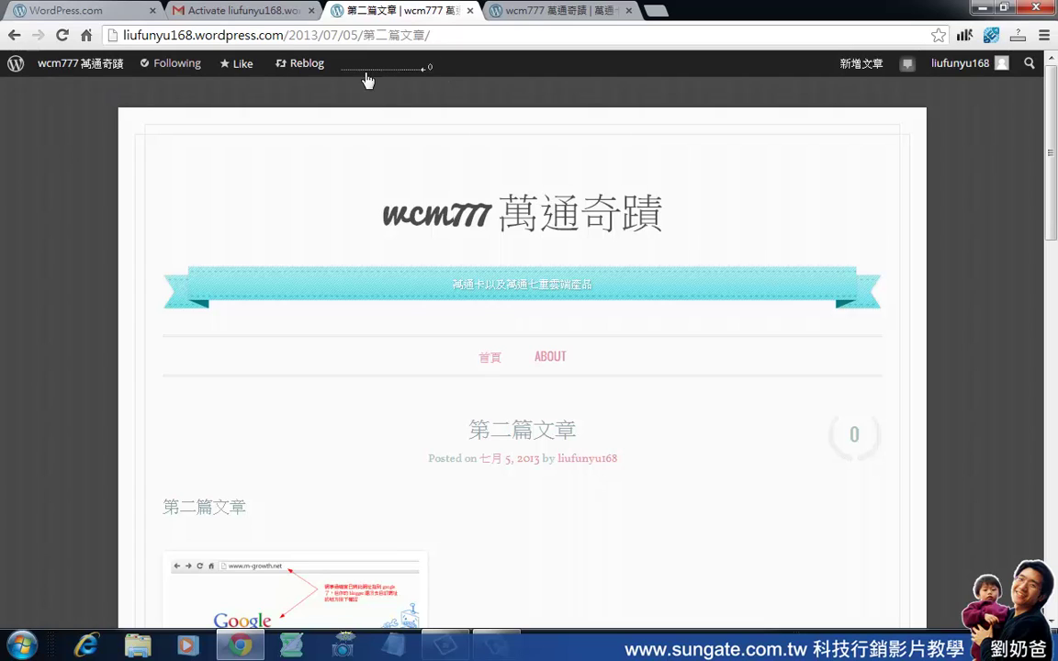
left_click(177, 40)
left_click(176, 42)
left_click_drag(195, 41, 122, 44)
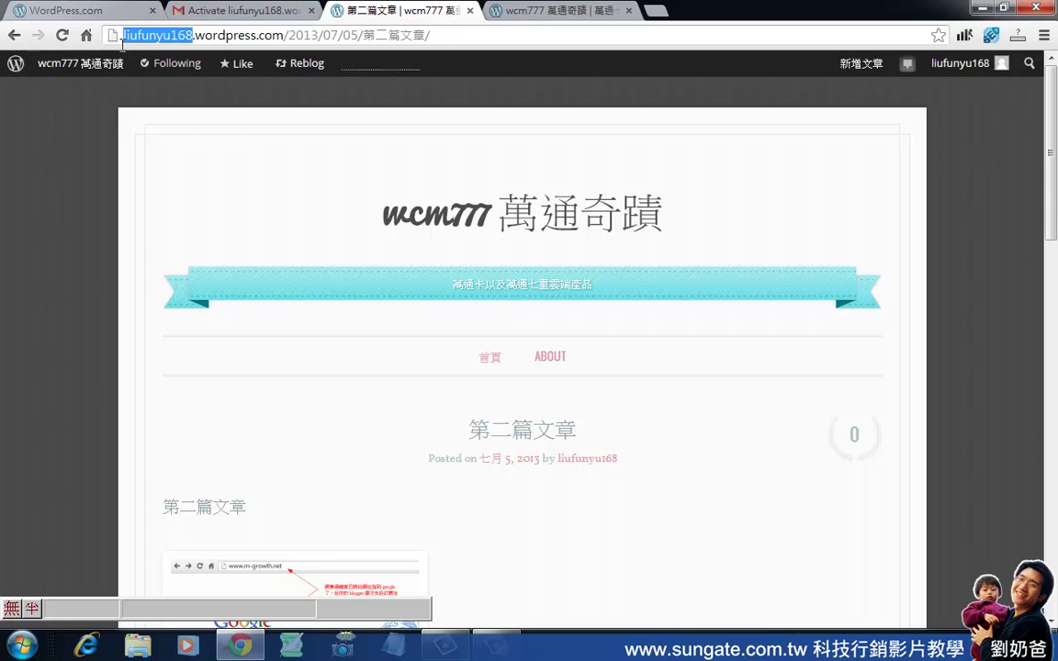
left_click(224, 42)
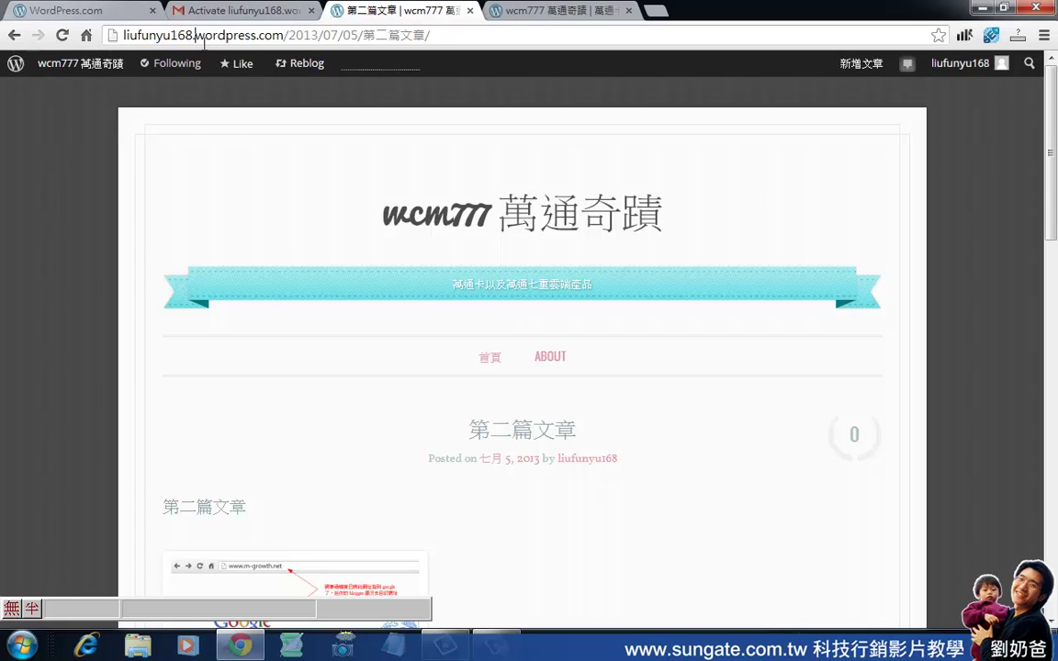
left_click_drag(195, 41, 283, 41)
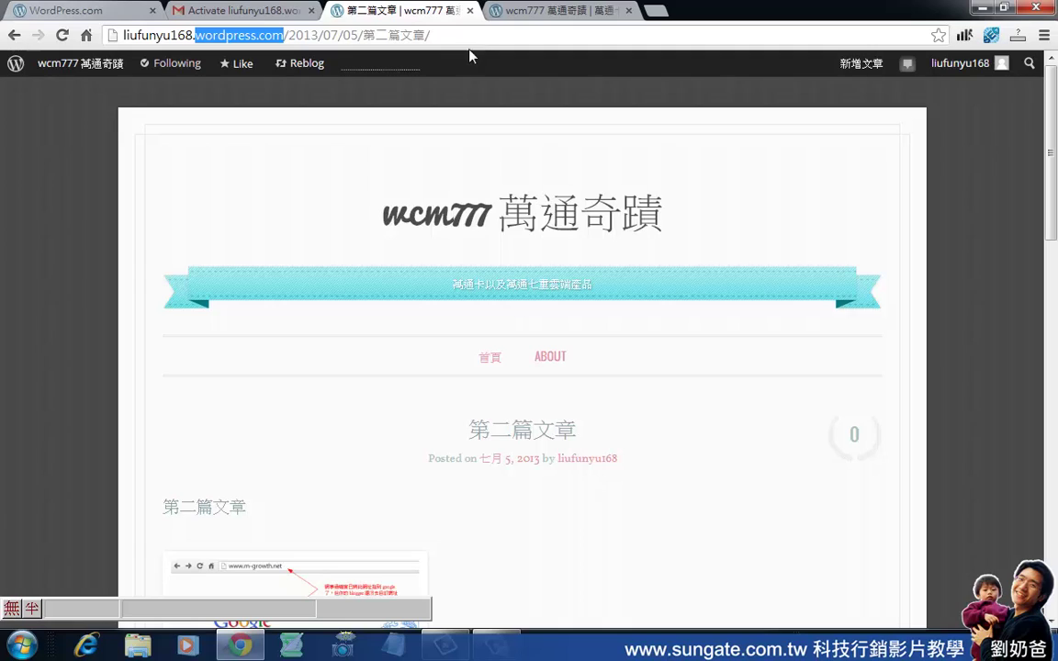
left_click(288, 40)
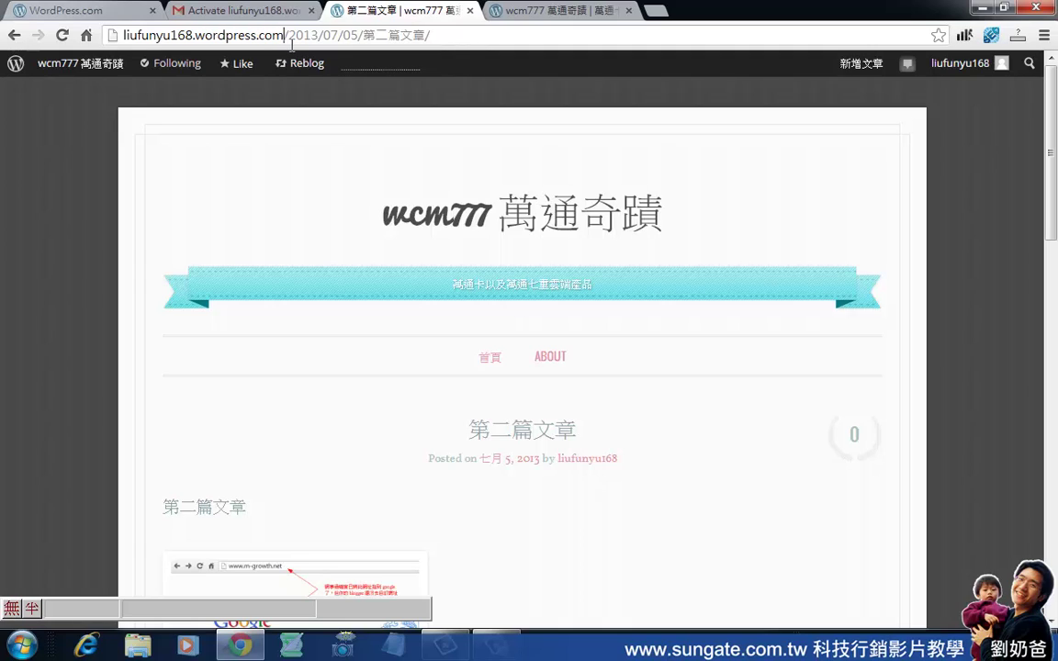
left_click_drag(293, 43, 209, 50)
left_click(357, 35)
left_click_drag(285, 40, 195, 44)
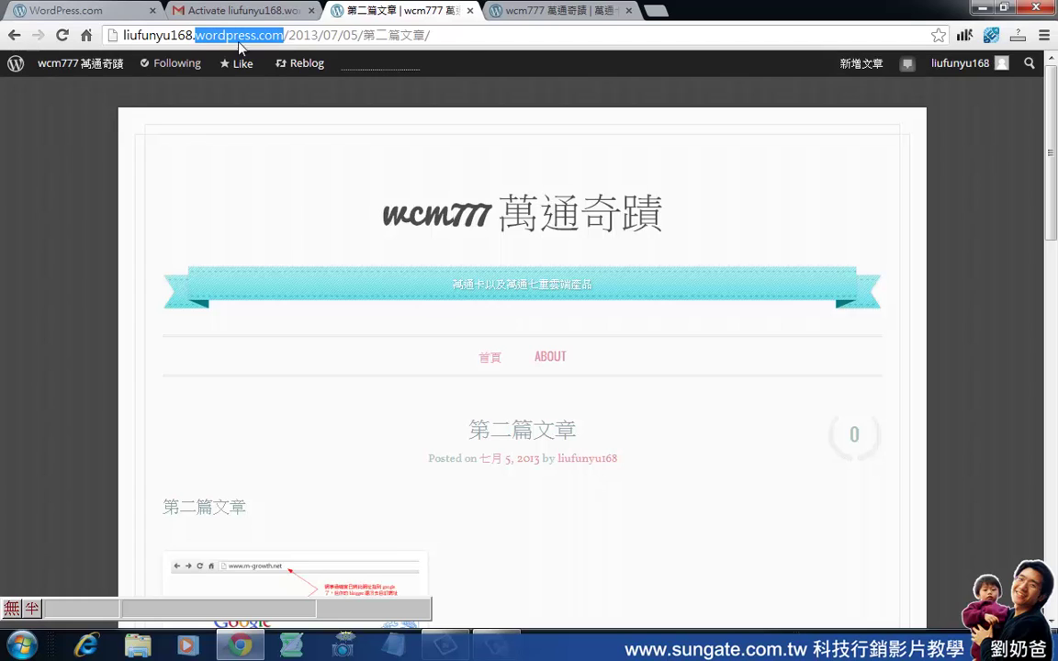
left_click_drag(425, 40, 122, 57)
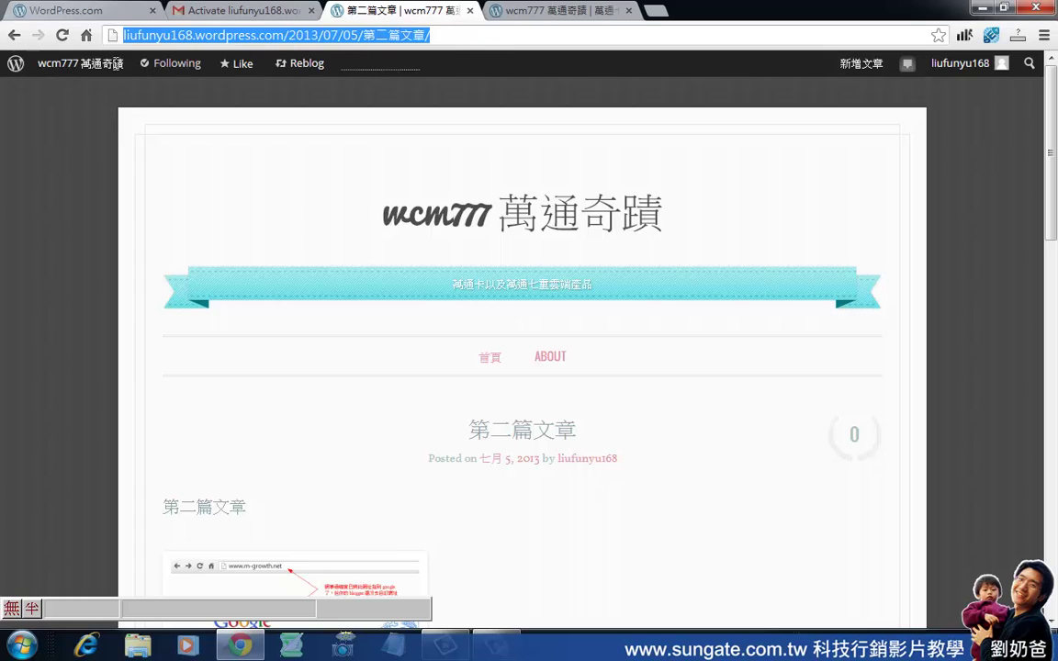